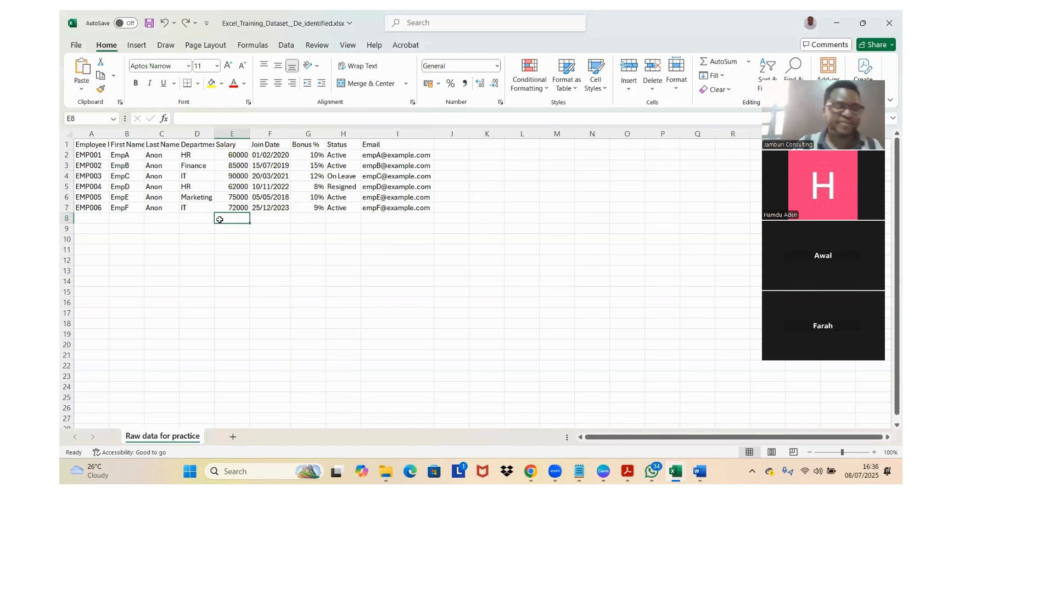
Step: Convert the employee data in A1:I7 into a table that has headers
{"action": "left_click", "coordinate": [92, 145]}
{"action": "key", "text": "ctrl+shift+Right"}
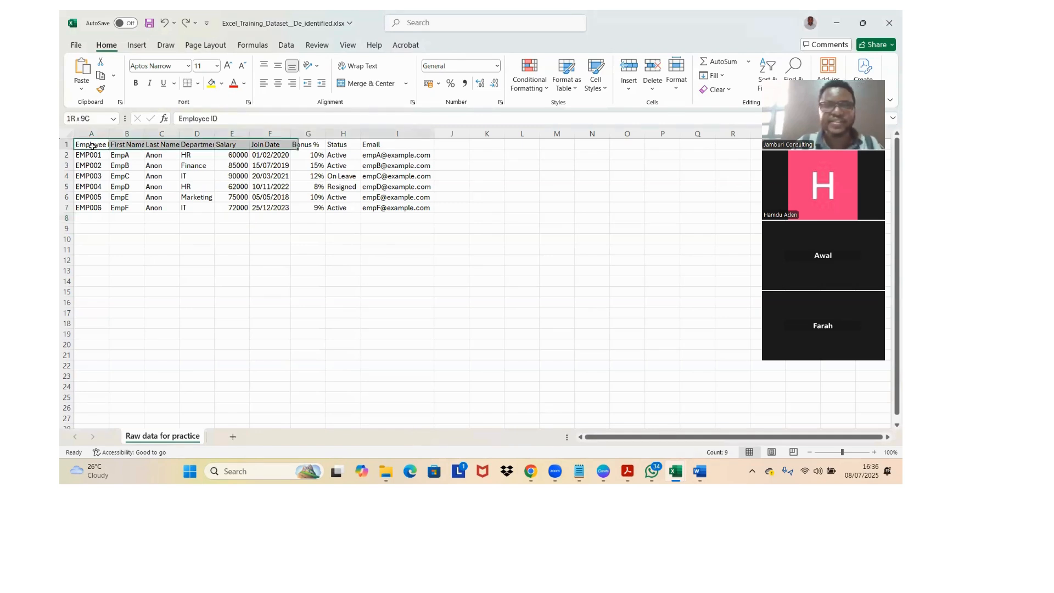
{"action": "key", "text": "ctrl+shift+Down"}
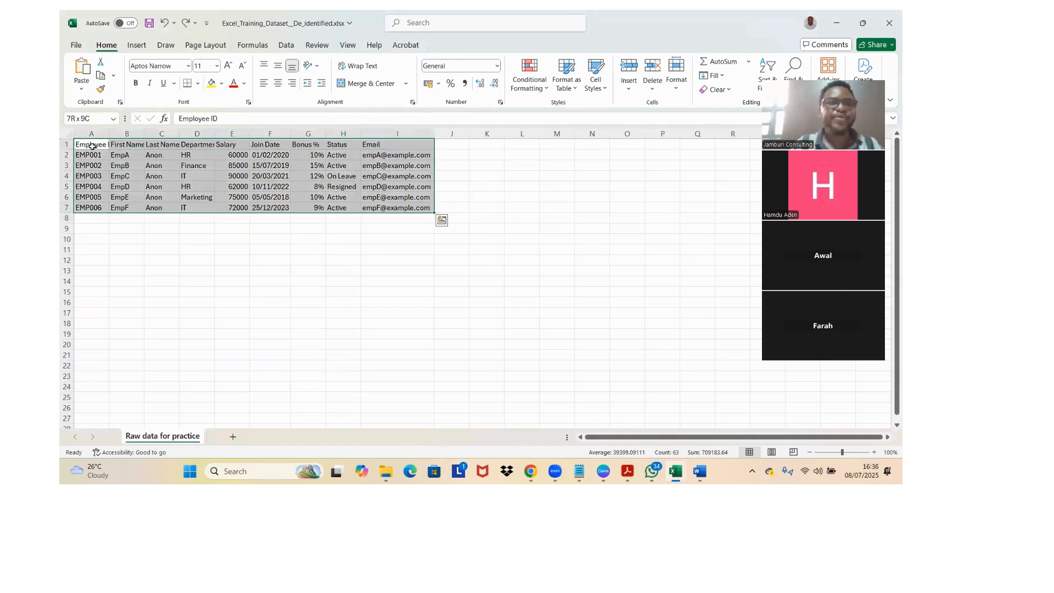
{"action": "left_click", "coordinate": [136, 45]}
{"action": "left_click", "coordinate": [159, 69]}
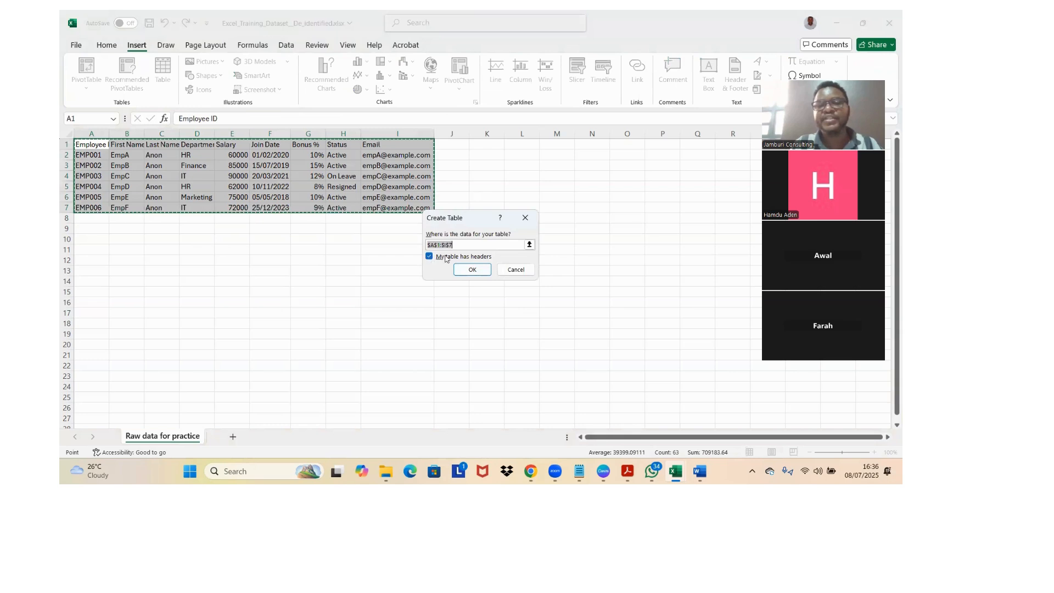
{"action": "left_click", "coordinate": [474, 267]}
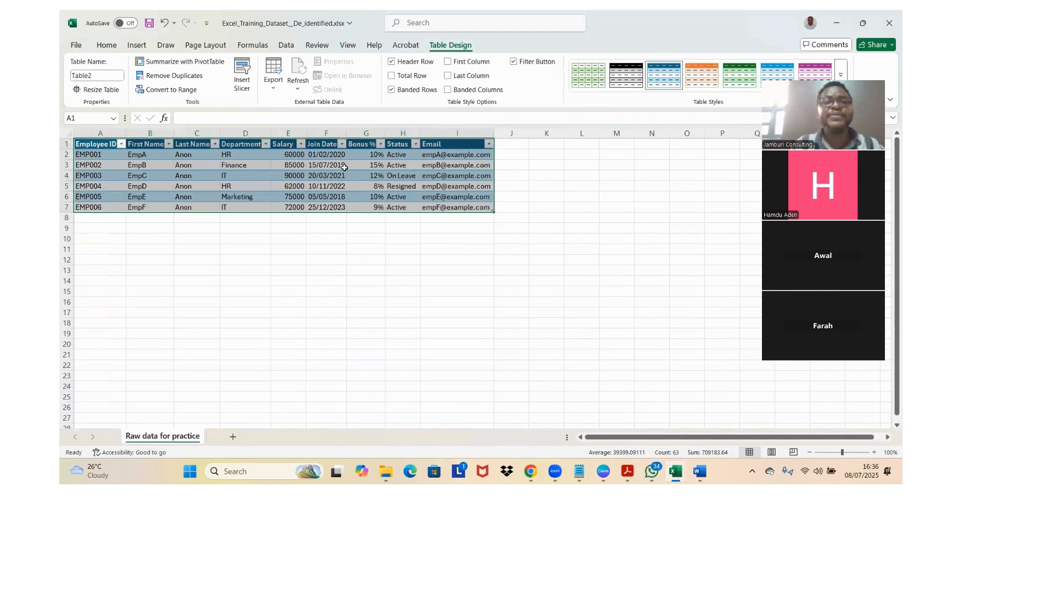
{"action": "left_click", "coordinate": [307, 248]}
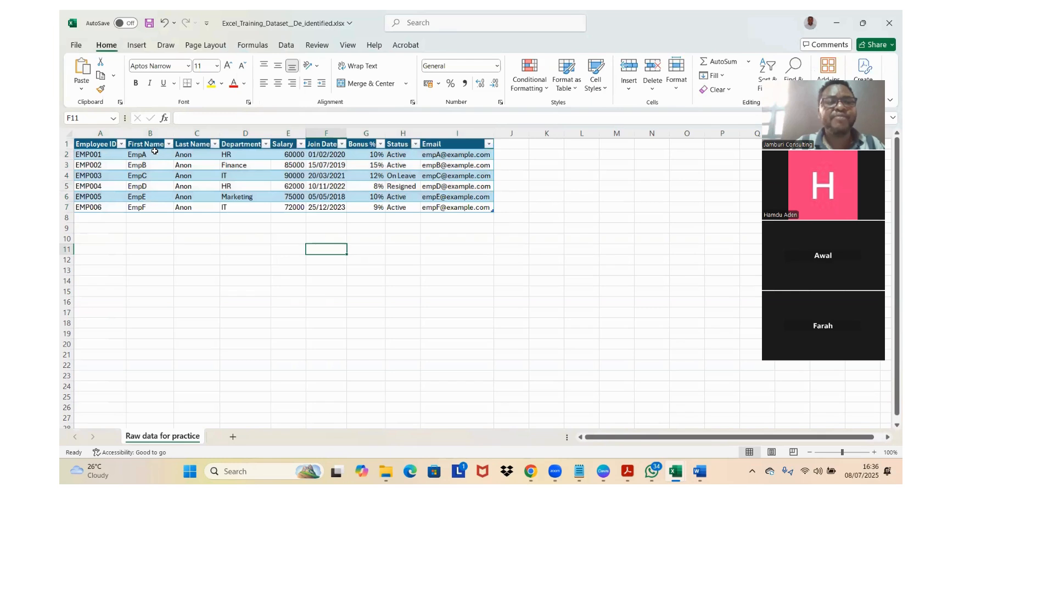
Step: Insert a new table column between the Last Name and Department columns
{"action": "left_click", "coordinate": [151, 156]}
{"action": "left_click", "coordinate": [185, 163]}
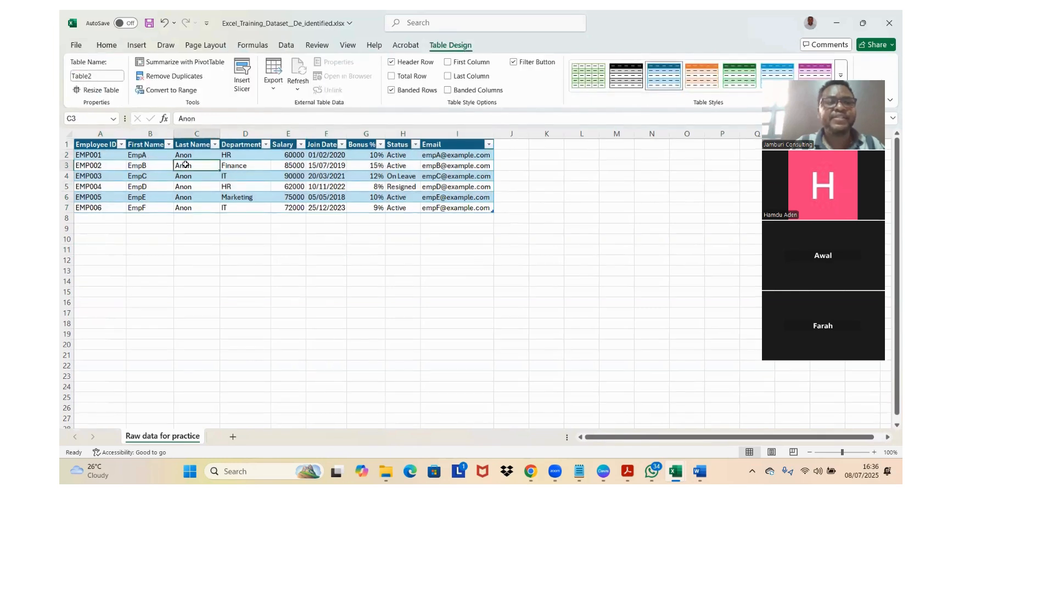
{"action": "left_click", "coordinate": [236, 131]}
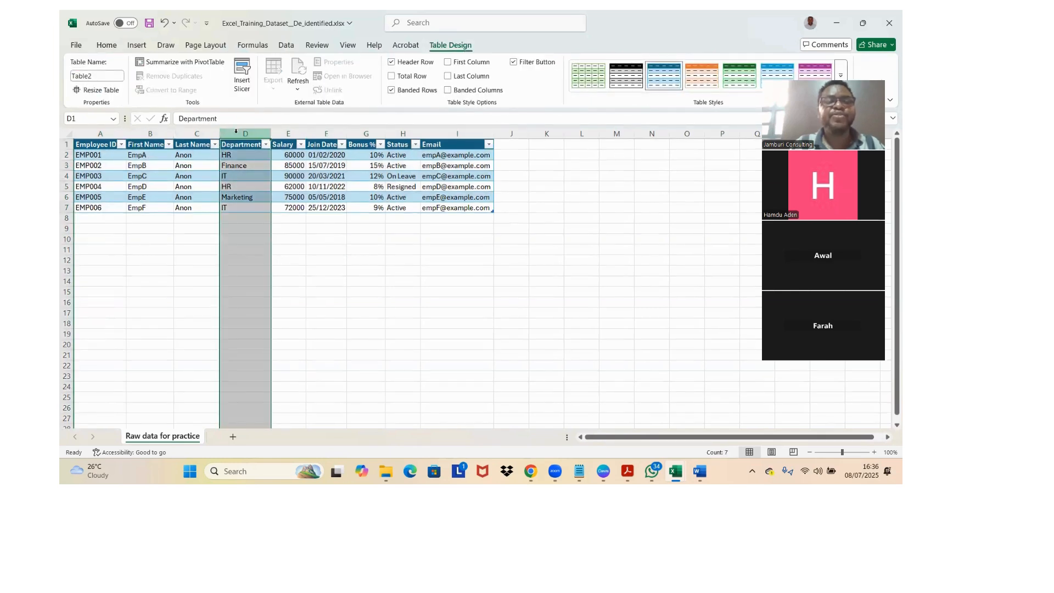
{"action": "right_click", "coordinate": [236, 132]}
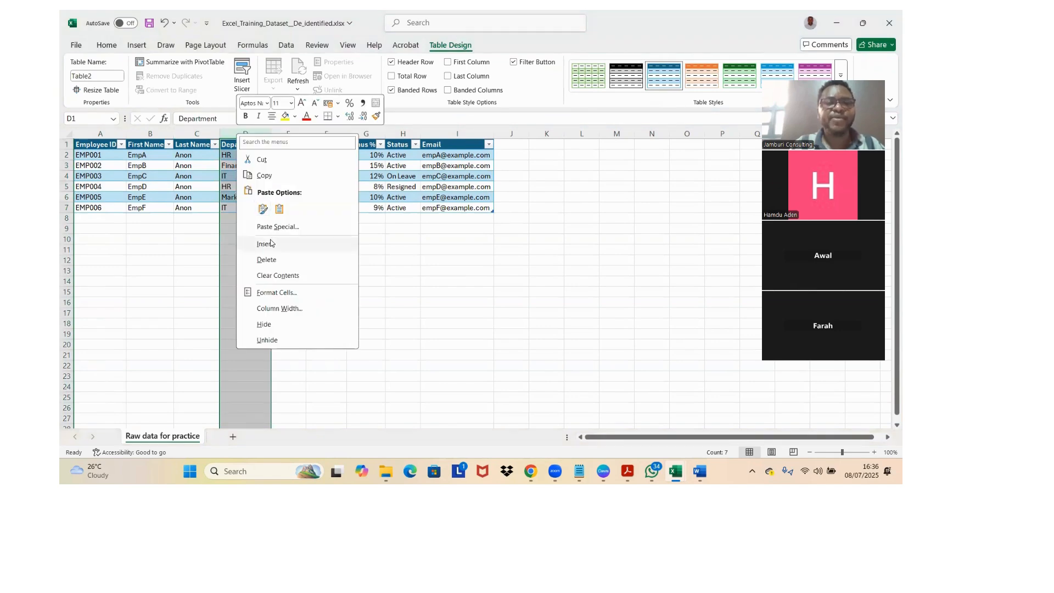
{"action": "left_click", "coordinate": [265, 244]}
{"action": "left_click", "coordinate": [235, 148]}
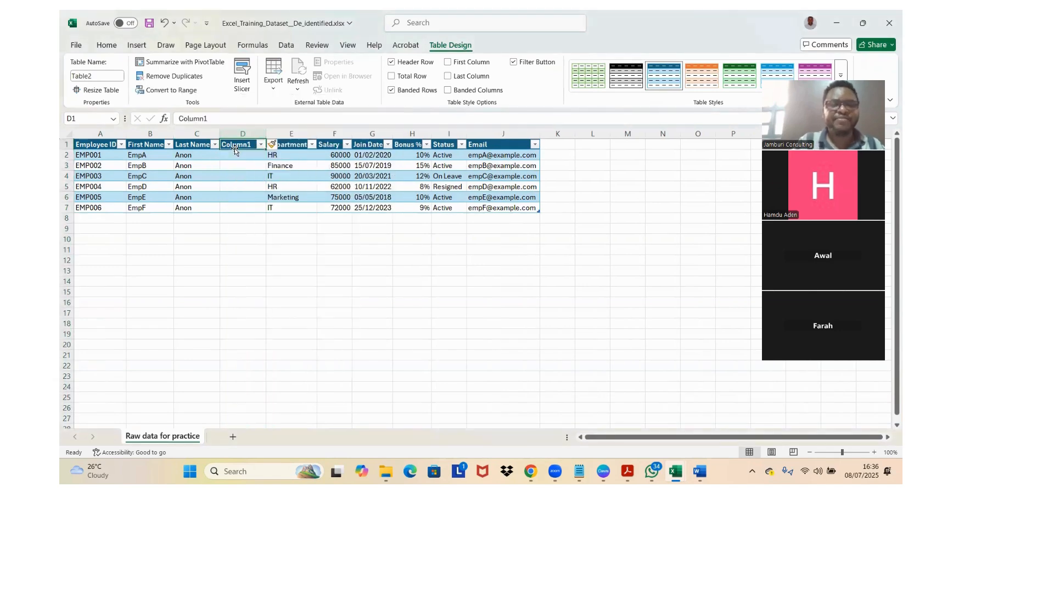
Step: Name the new column's header in D1 Full Name
{"action": "key", "text": "ctrl+f"}
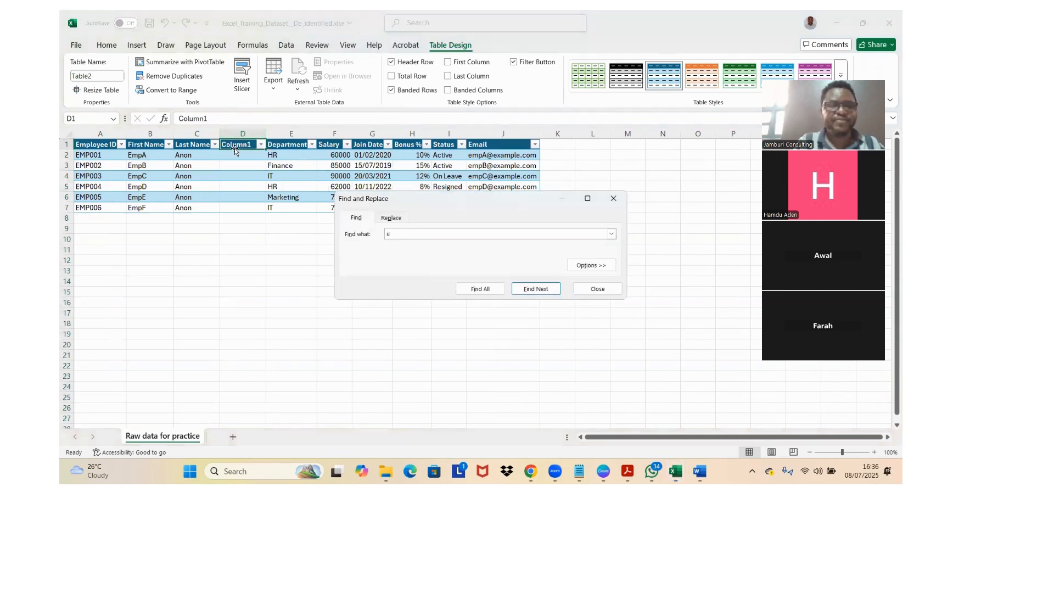
{"action": "key", "text": "Escape"}
{"action": "type", "text": "F"}
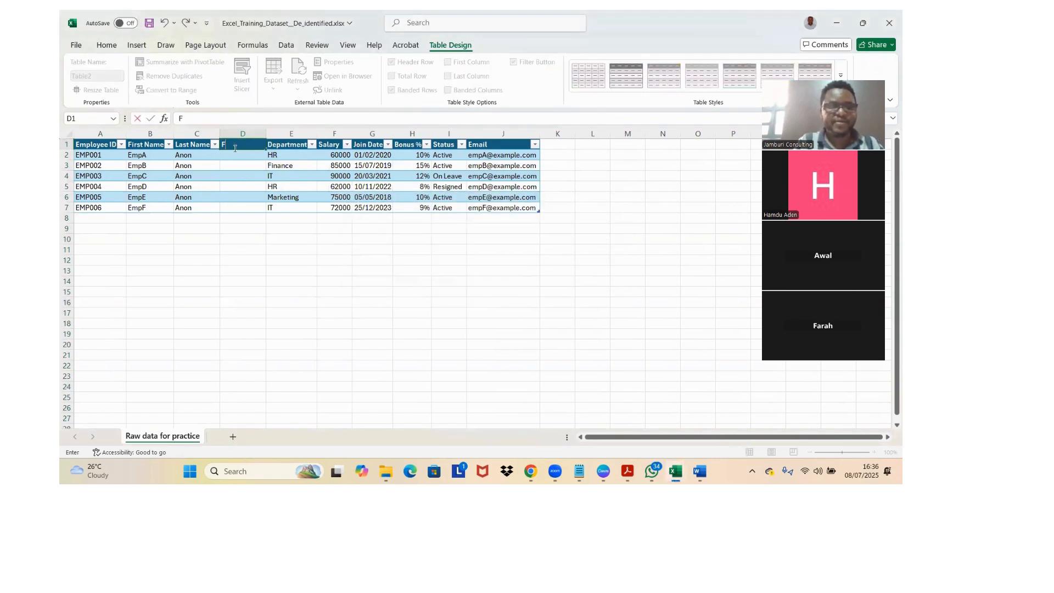
{"action": "type", "text": "ull Name"}
{"action": "key", "text": "Return"}
Step: Enter =[@[First Name]]&" "&[@[Last Name]] in the first Full Name cell and widen the Full Name column to fit the combined names
{"action": "left_click", "coordinate": [147, 156]}
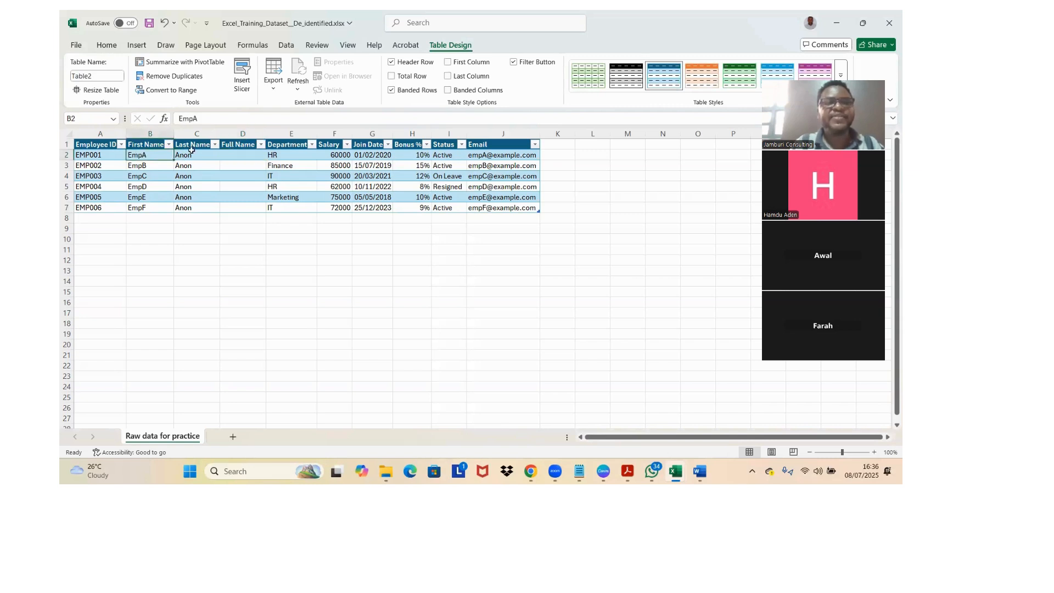
{"action": "left_click", "coordinate": [192, 159]}
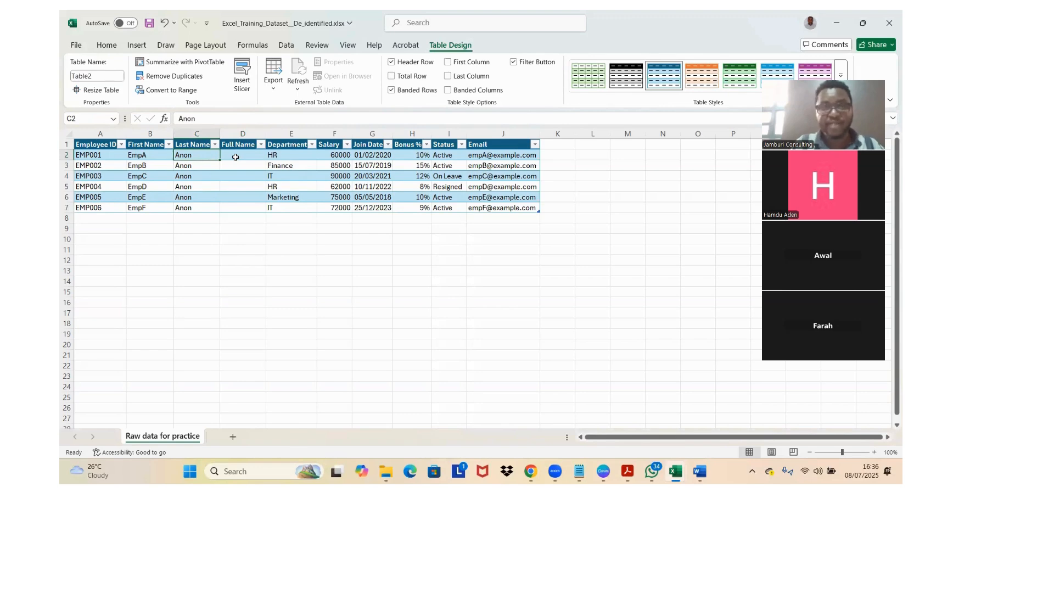
{"action": "left_click", "coordinate": [151, 158]}
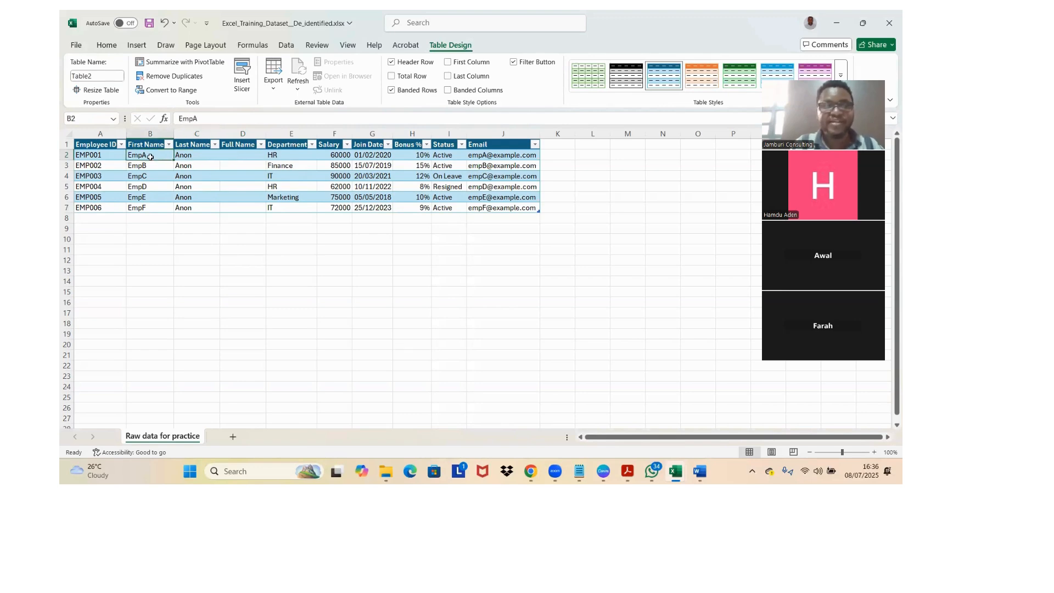
{"action": "left_click", "coordinate": [233, 157]}
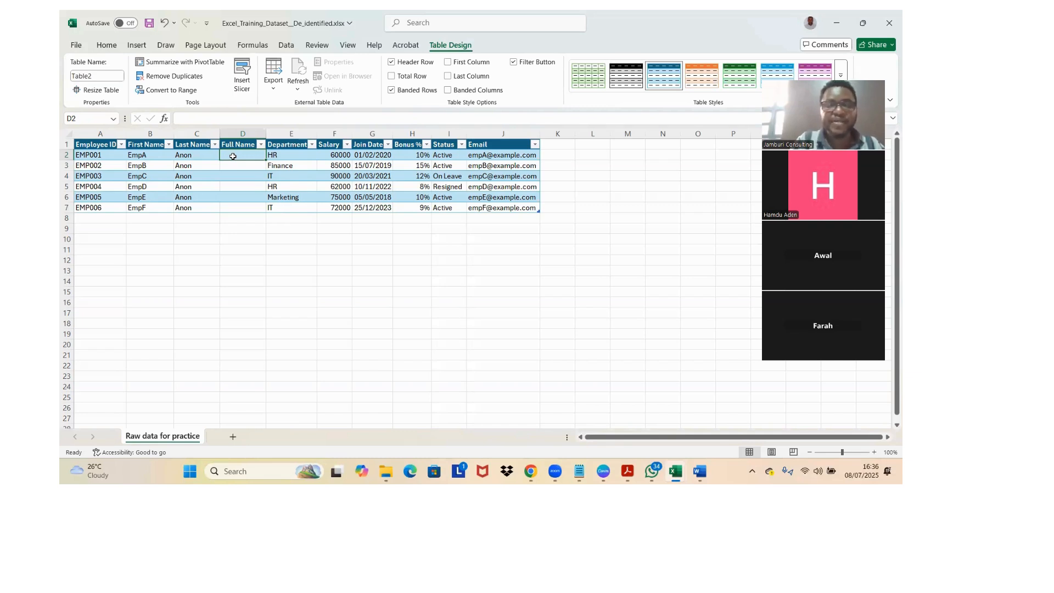
{"action": "type", "text": "="}
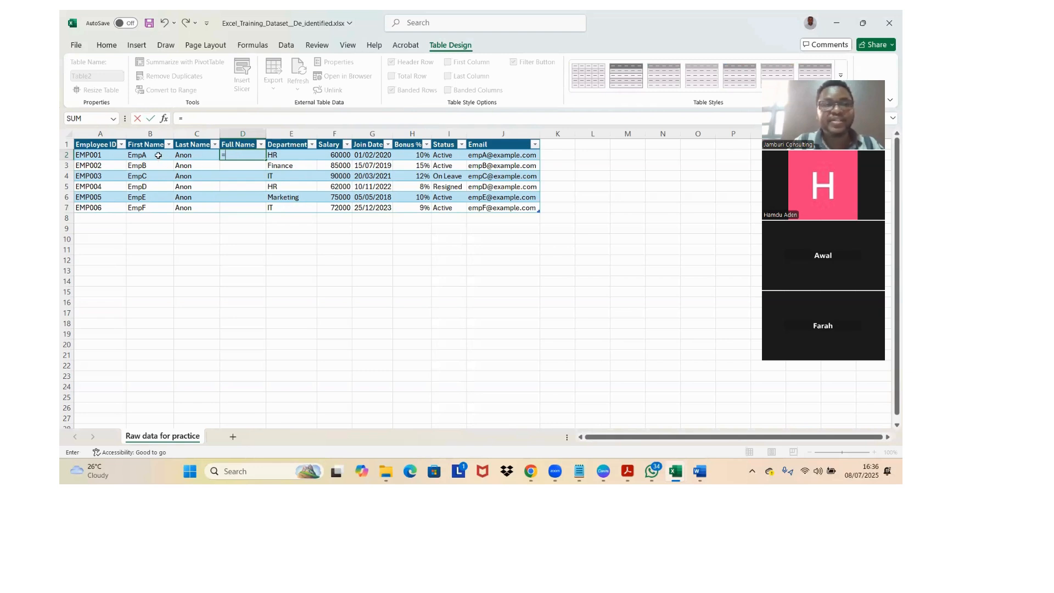
{"action": "left_click", "coordinate": [158, 156]}
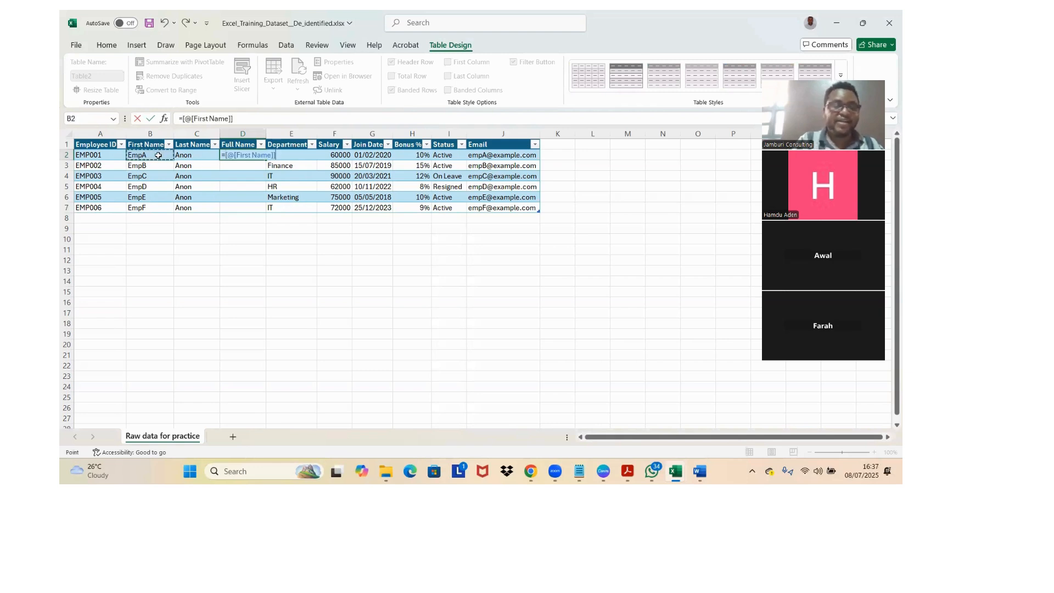
{"action": "type", "text": "&"}
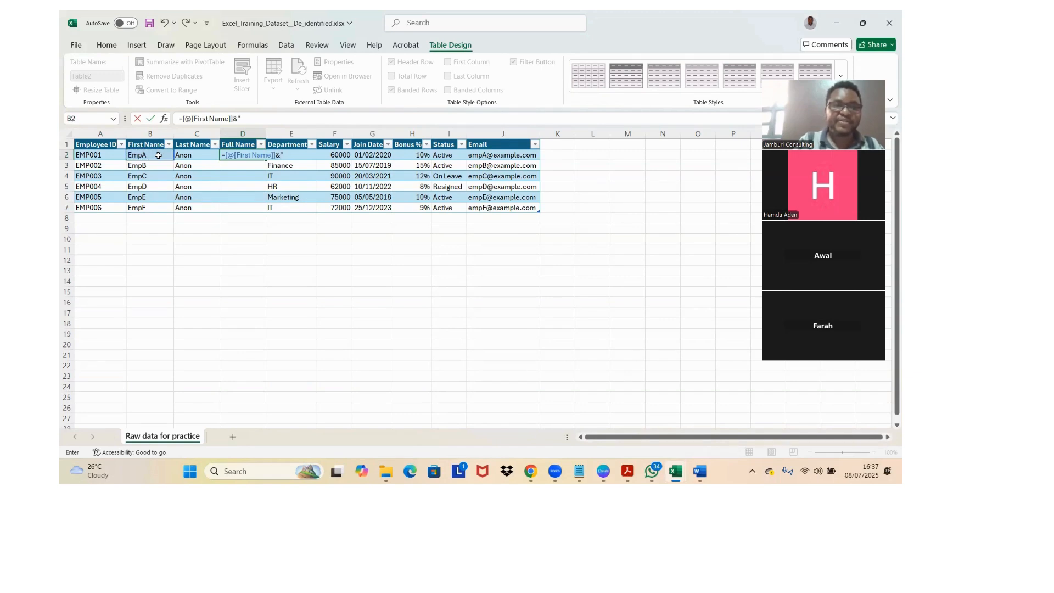
{"action": "type", "text": "\" \""}
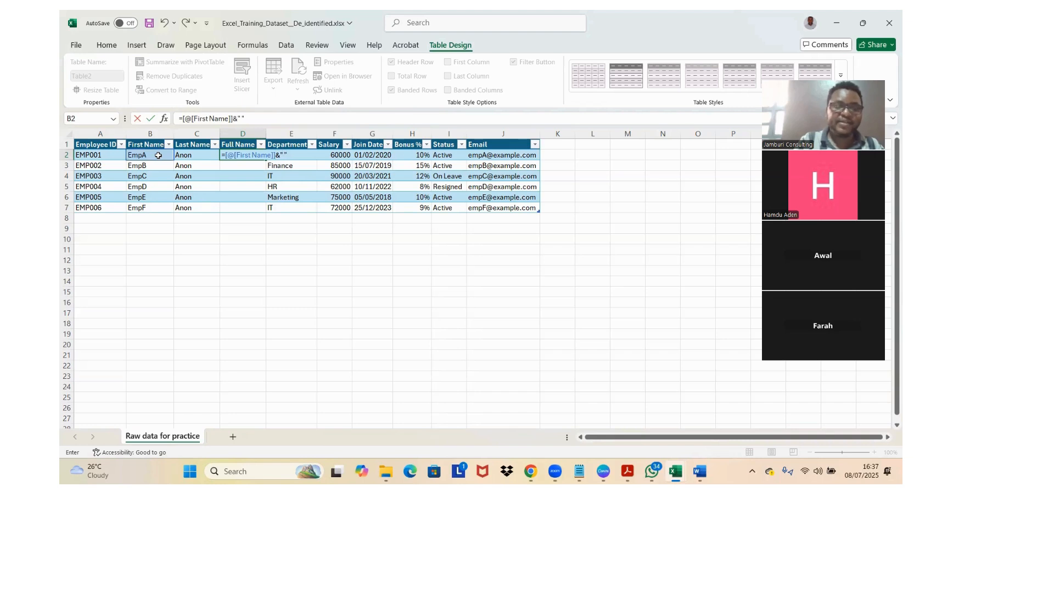
{"action": "type", "text": "&"}
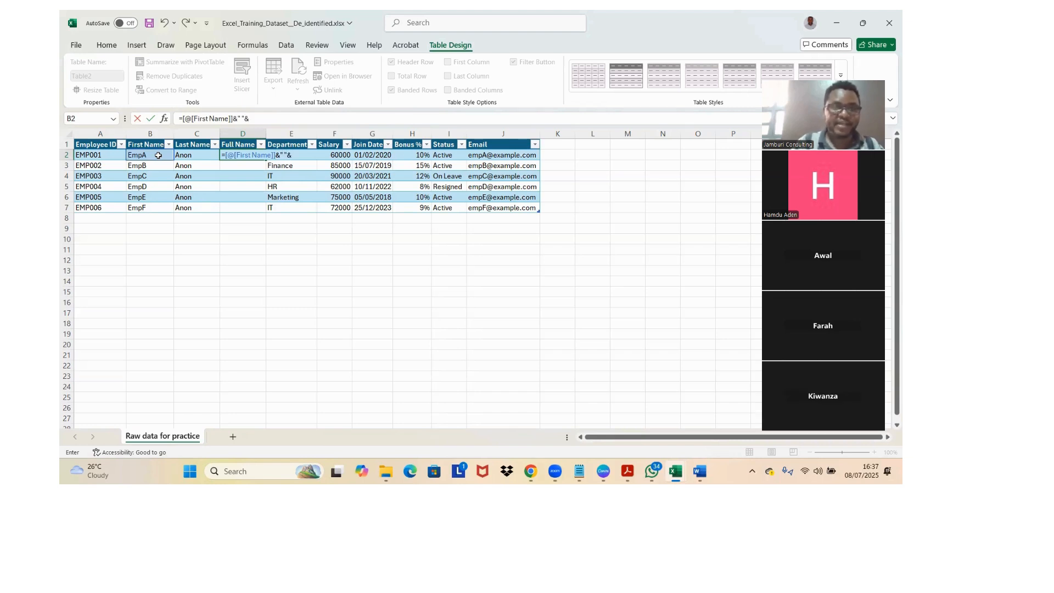
{"action": "left_click", "coordinate": [194, 156]}
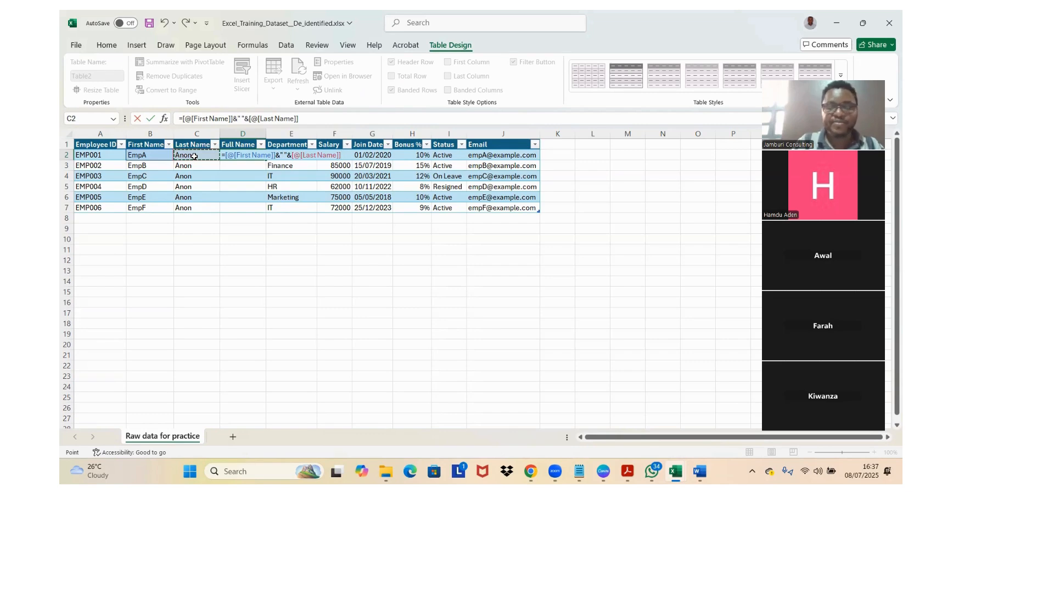
{"action": "key", "text": "Return"}
{"action": "left_click_drag", "start_coordinate": [264, 136], "coordinate": [291, 135]}
{"action": "left_click", "coordinate": [258, 183]}
Step: Examine the joining formula in D2 and compare the combined names in the lower rows with their source columns
{"action": "double_click", "coordinate": [239, 155]}
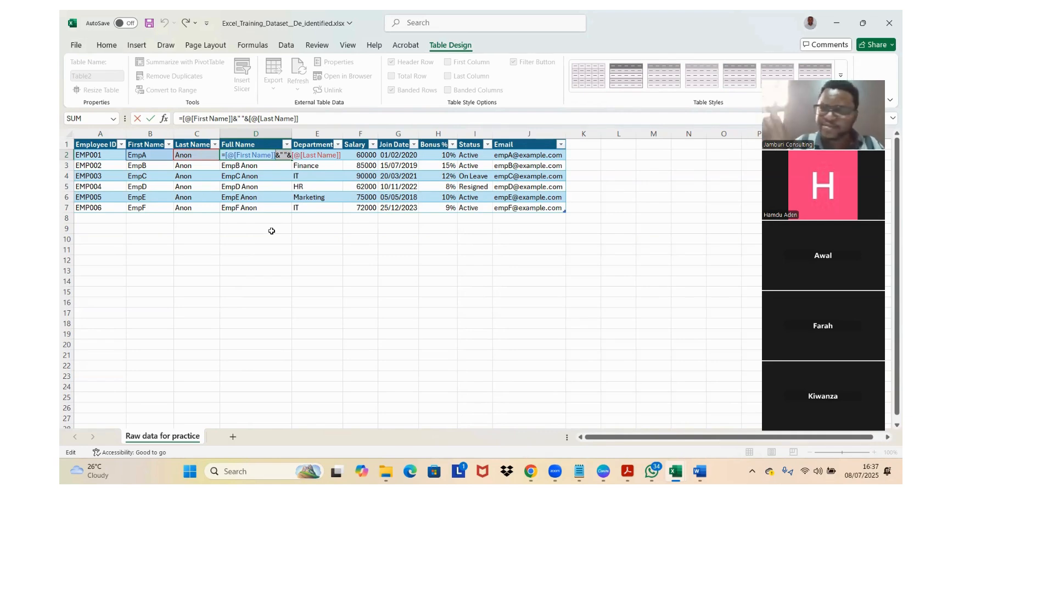
{"action": "key", "text": "ctrl+Return"}
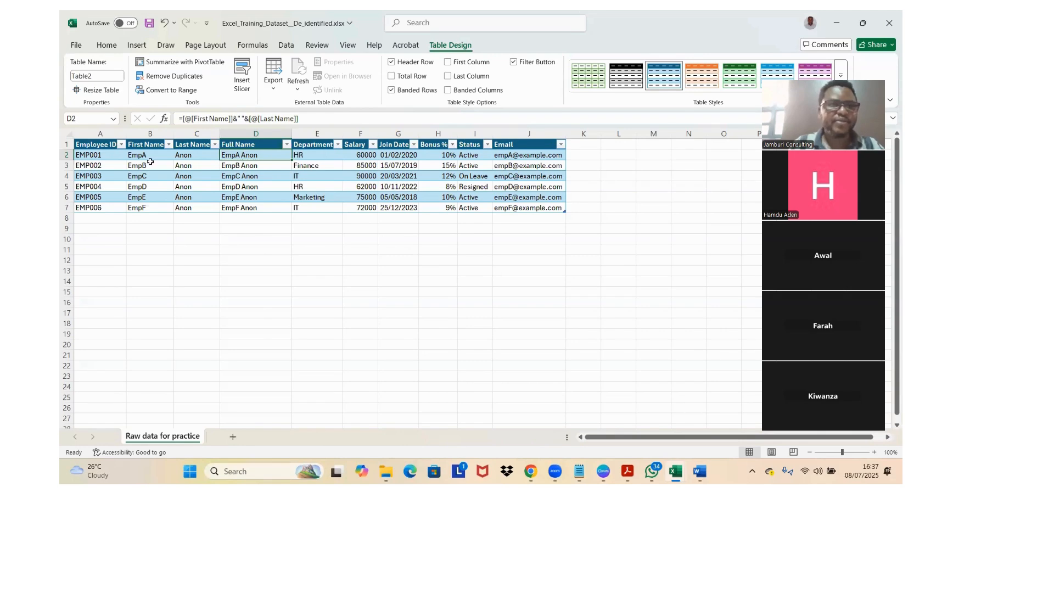
{"action": "left_click", "coordinate": [253, 185]}
{"action": "left_click", "coordinate": [246, 195]}
{"action": "left_click", "coordinate": [139, 197]}
{"action": "left_click_drag", "start_coordinate": [302, 182], "coordinate": [264, 194]}
{"action": "left_click", "coordinate": [264, 194]}
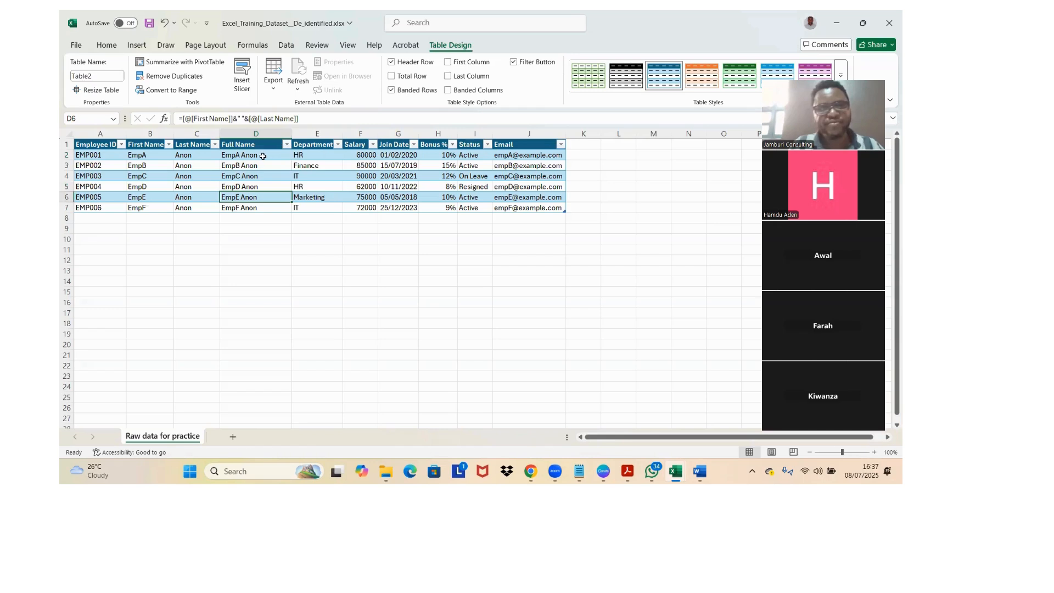
Step: Wrap the formula in D2 in the UPPER function so it reads =UPPER([@[First Name]]&" "&[@[Last Name]])
{"action": "left_click", "coordinate": [261, 156]}
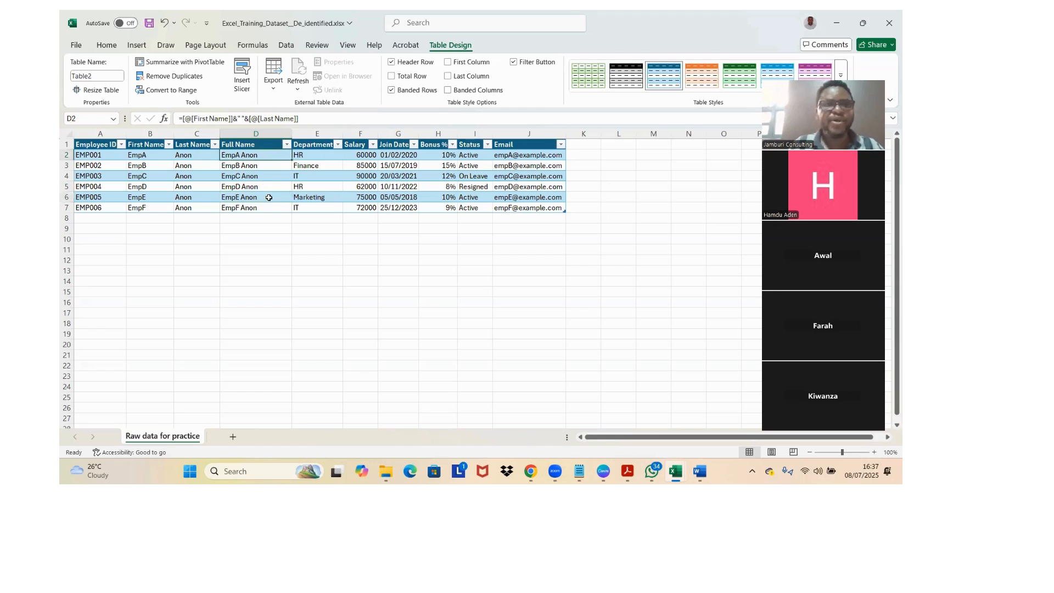
{"action": "left_click", "coordinate": [182, 118]}
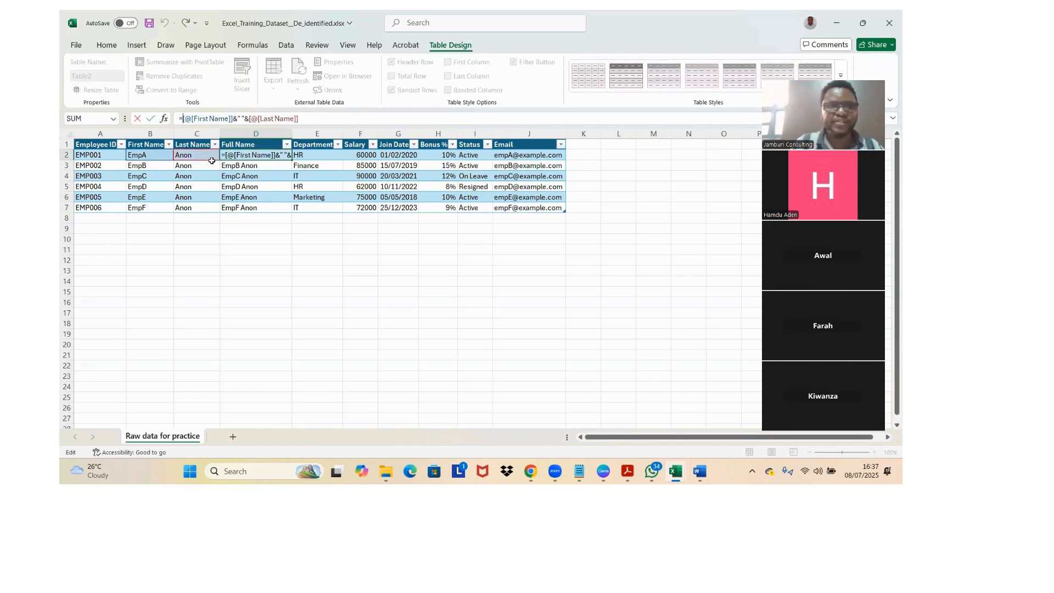
{"action": "type", "text": "U"}
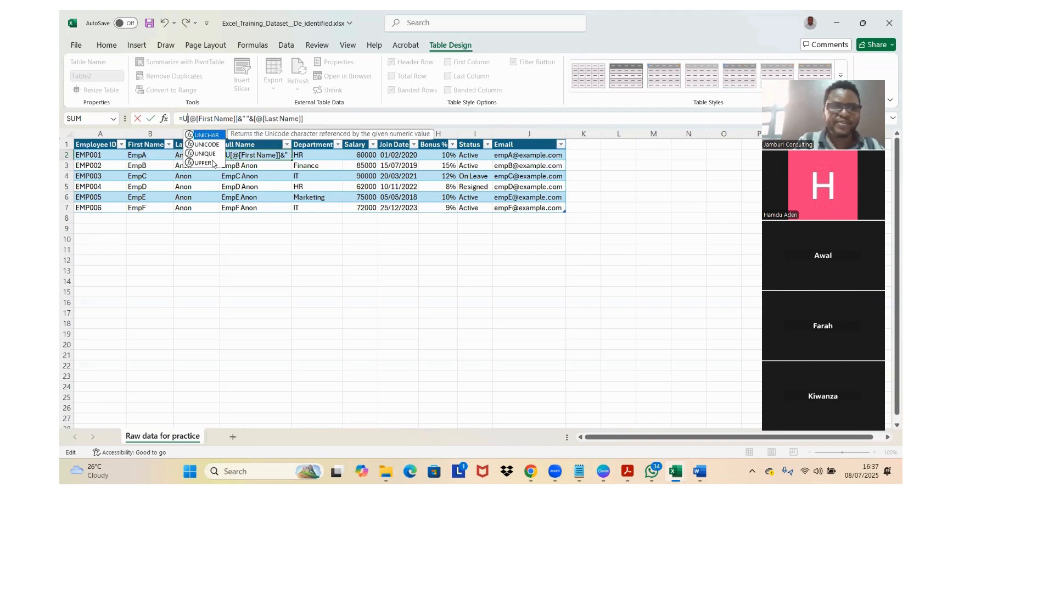
{"action": "type", "text": "PPER"}
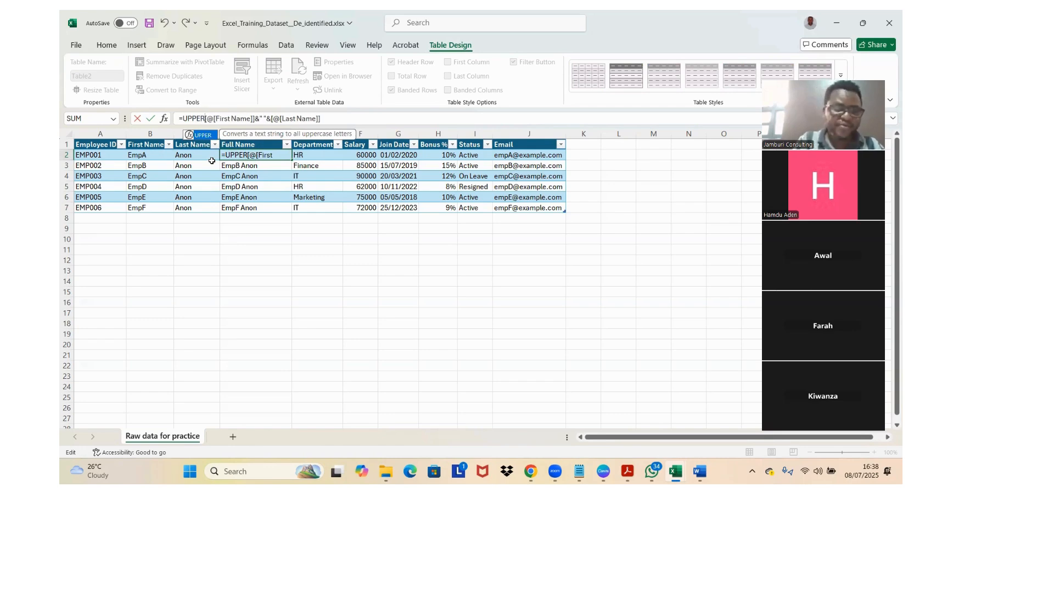
{"action": "type", "text": "("}
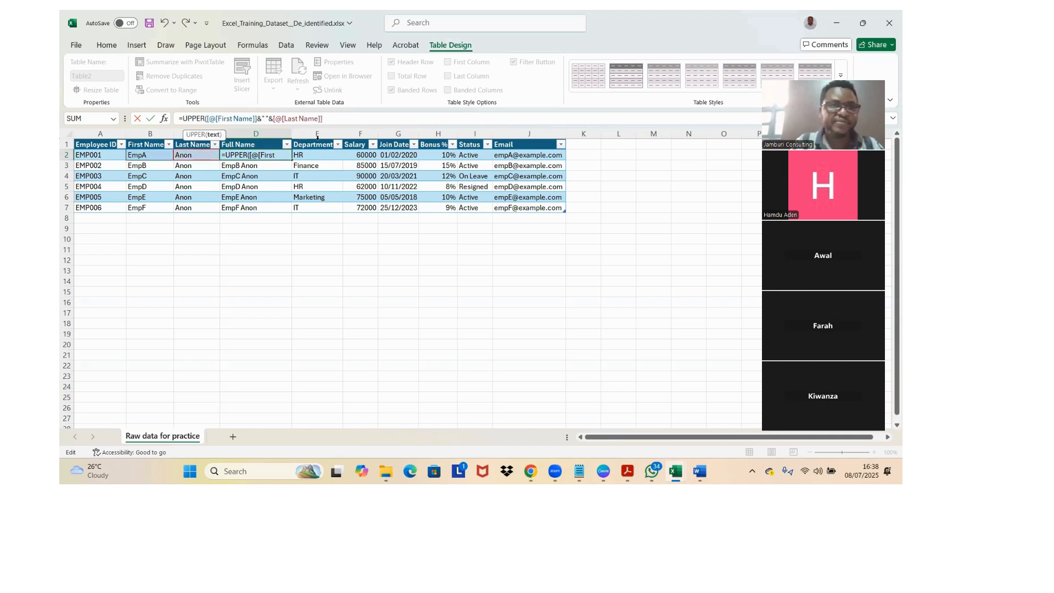
{"action": "left_click", "coordinate": [325, 120]}
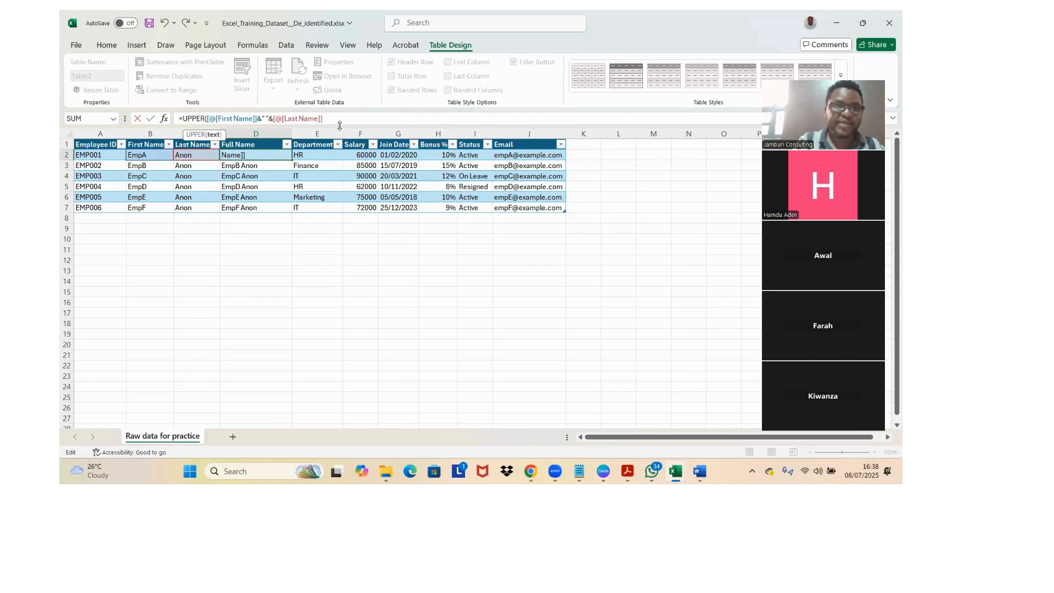
{"action": "type", "text": ")"}
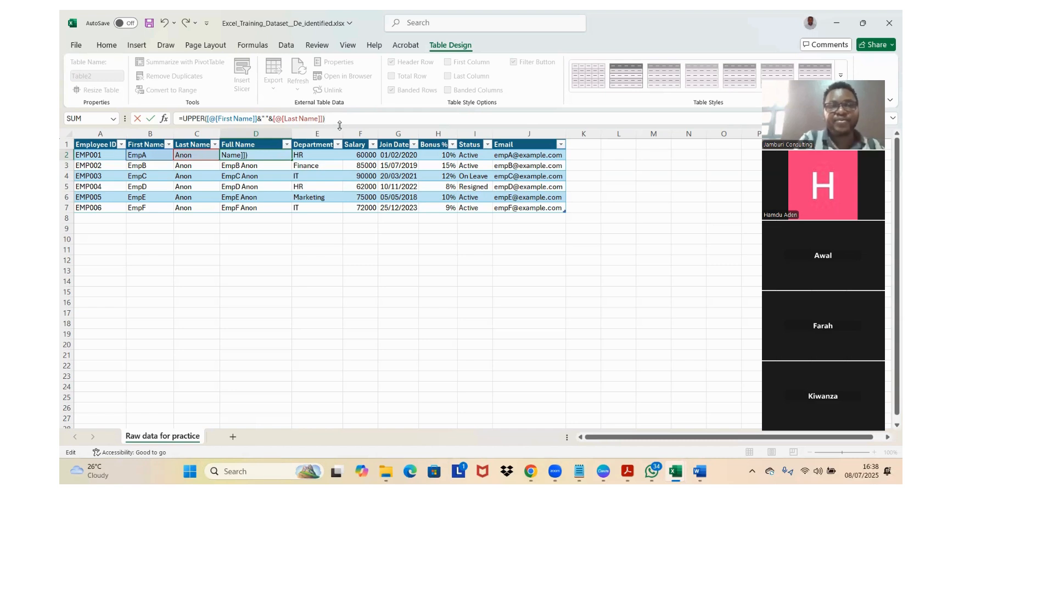
{"action": "key", "text": "Return"}
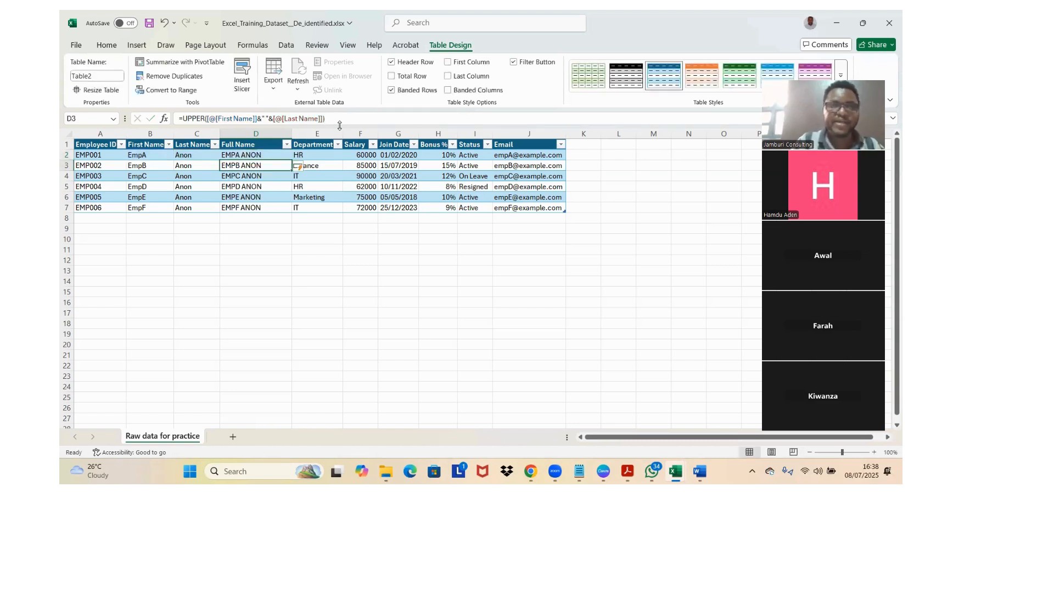
Step: Examine the UPPER formula in the Full Name column, checking D5 and the function name in D2
{"action": "left_click", "coordinate": [254, 184]}
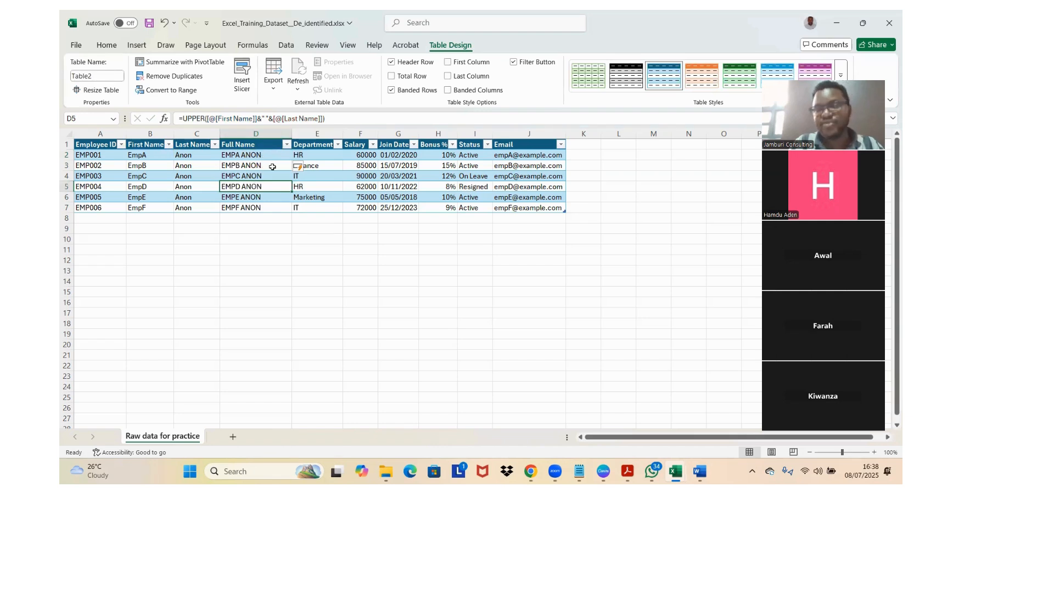
{"action": "left_click", "coordinate": [264, 156]}
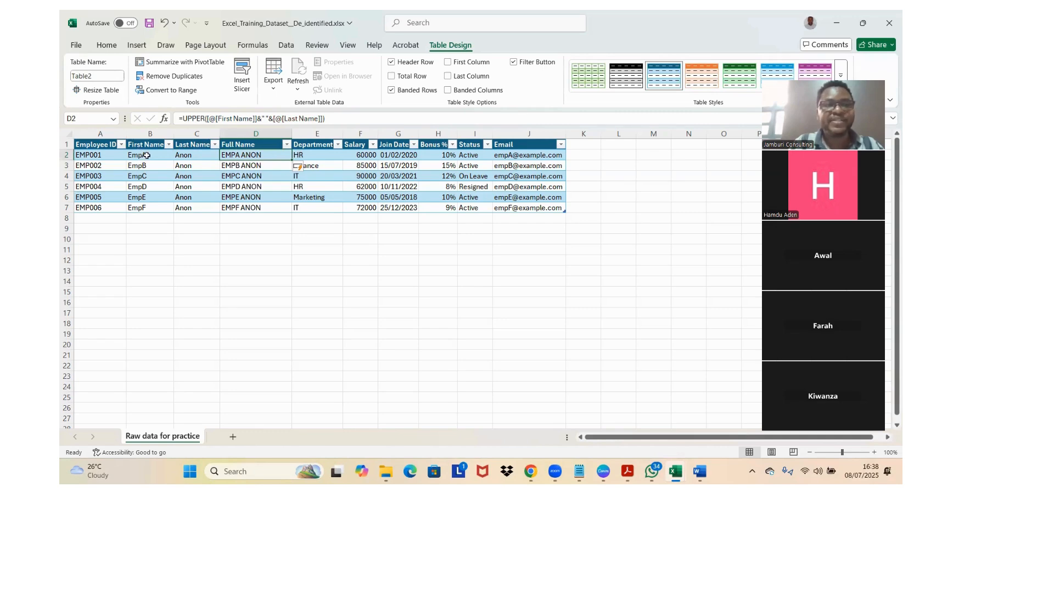
{"action": "double_click", "coordinate": [192, 118]}
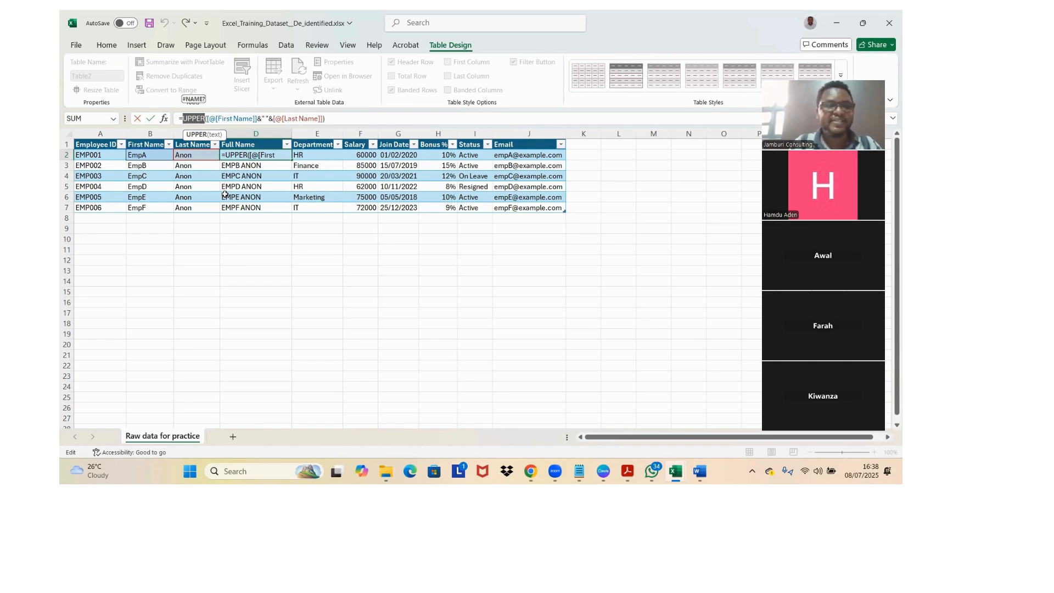
{"action": "key", "text": "ctrl+Return"}
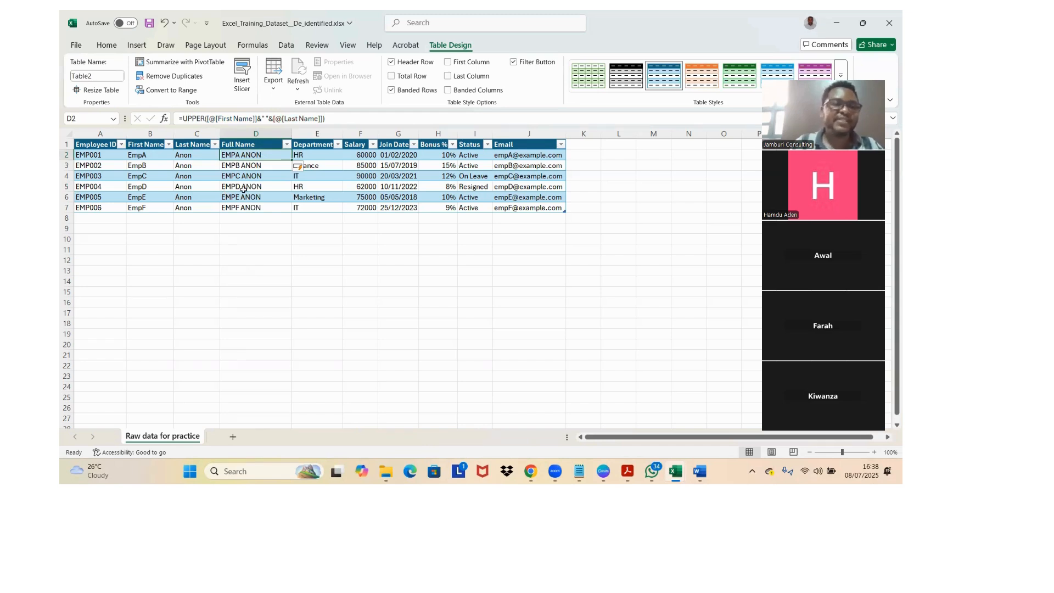
Step: Enter an all-capitals sample sentence in C12 below the table, reading MY NAME IS followed by a first name
{"action": "left_click", "coordinate": [186, 259]}
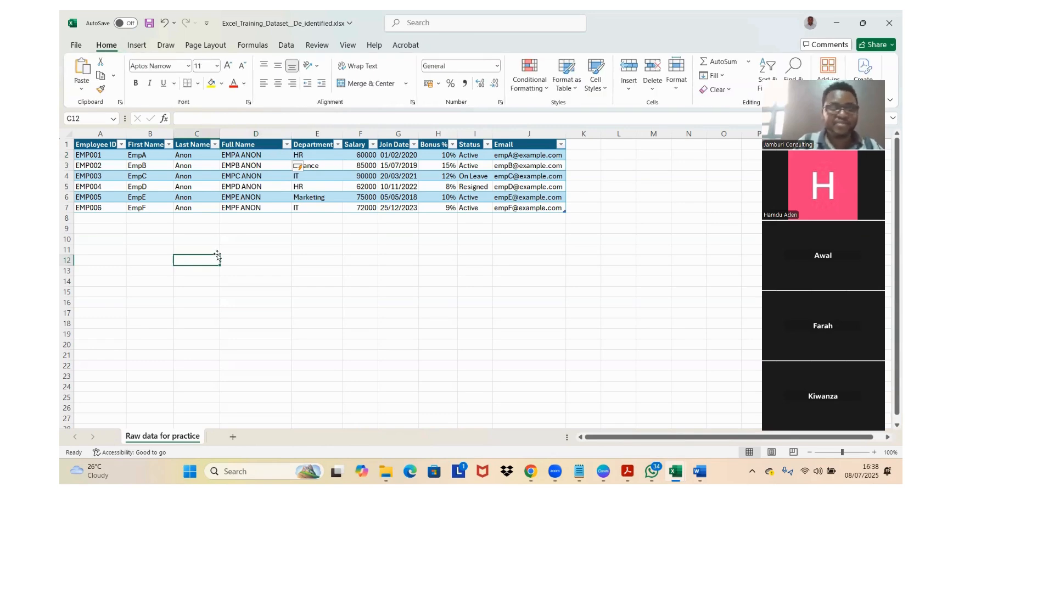
{"action": "key", "text": "Caps_Lock"}
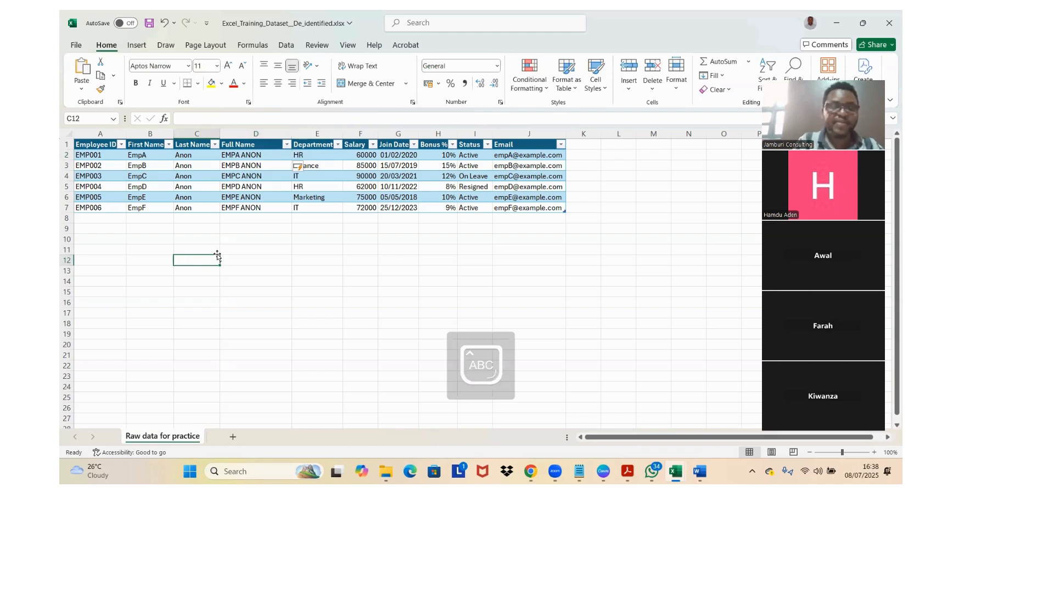
{"action": "type", "text": "MY NAME OS"}
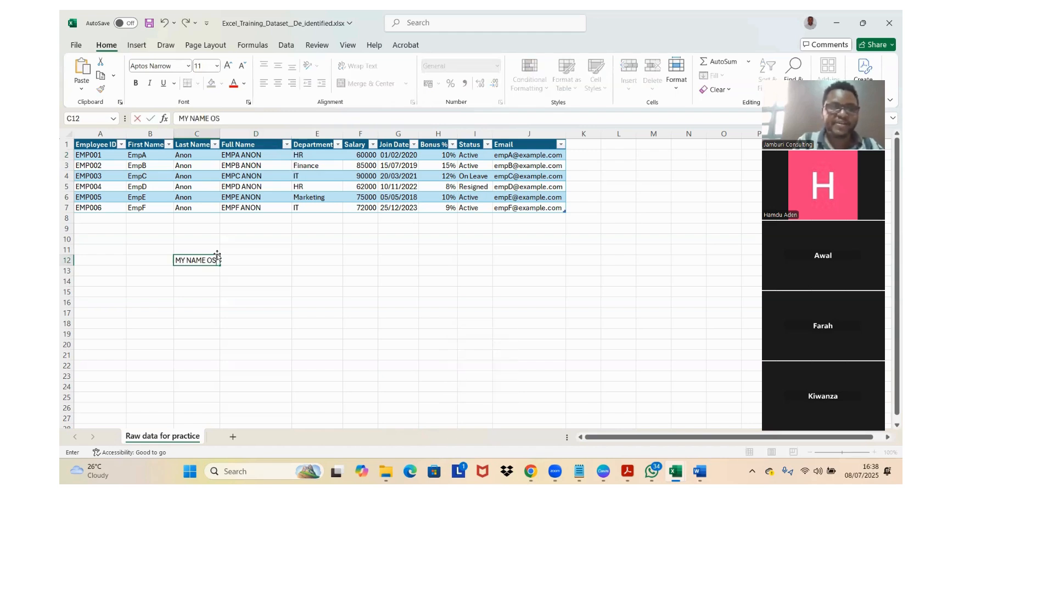
{"action": "key", "text": "BackSpace"}
{"action": "type", "text": "IS JA"}
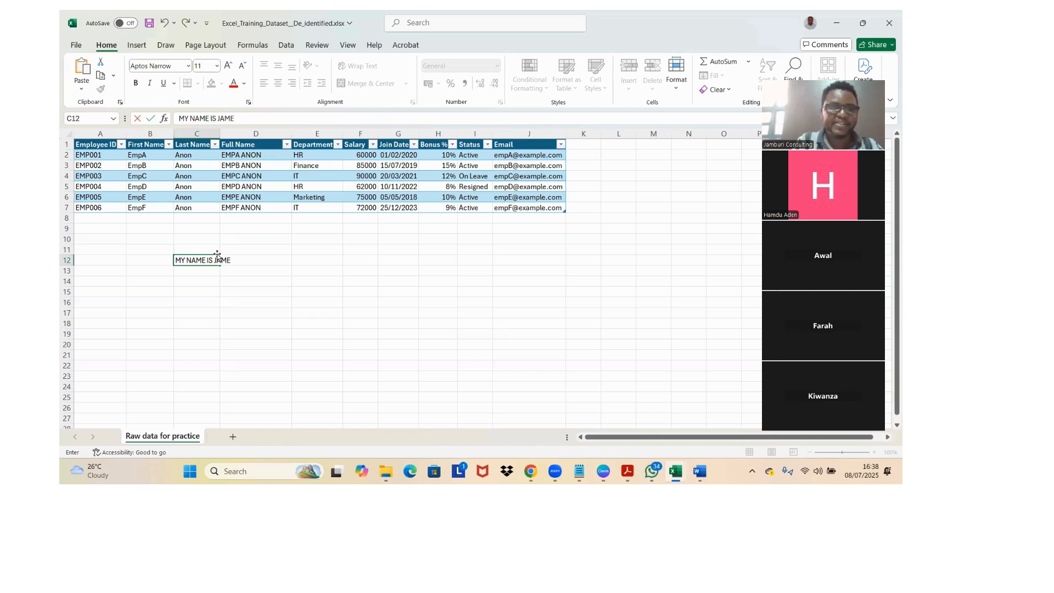
{"action": "type", "text": "PHETH"}
{"action": "left_click", "coordinate": [218, 288]}
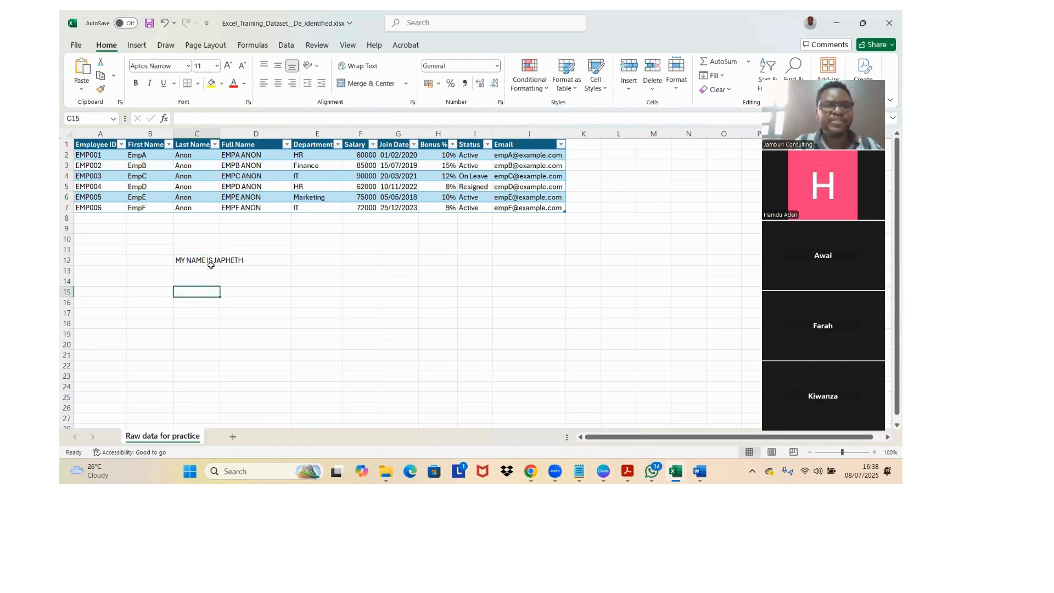
Step: Add a full stop at the end of the sample sentence in C12
{"action": "left_click", "coordinate": [201, 261]}
{"action": "left_click", "coordinate": [261, 119]}
{"action": "type", "text": "."}
{"action": "key", "text": "Return"}
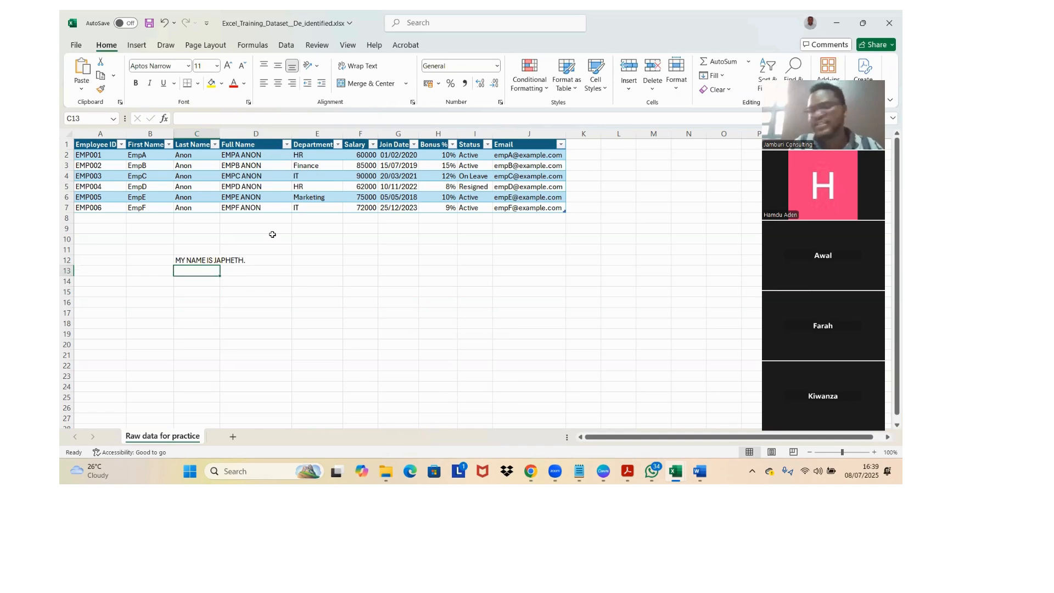
{"action": "type", "text": "="}
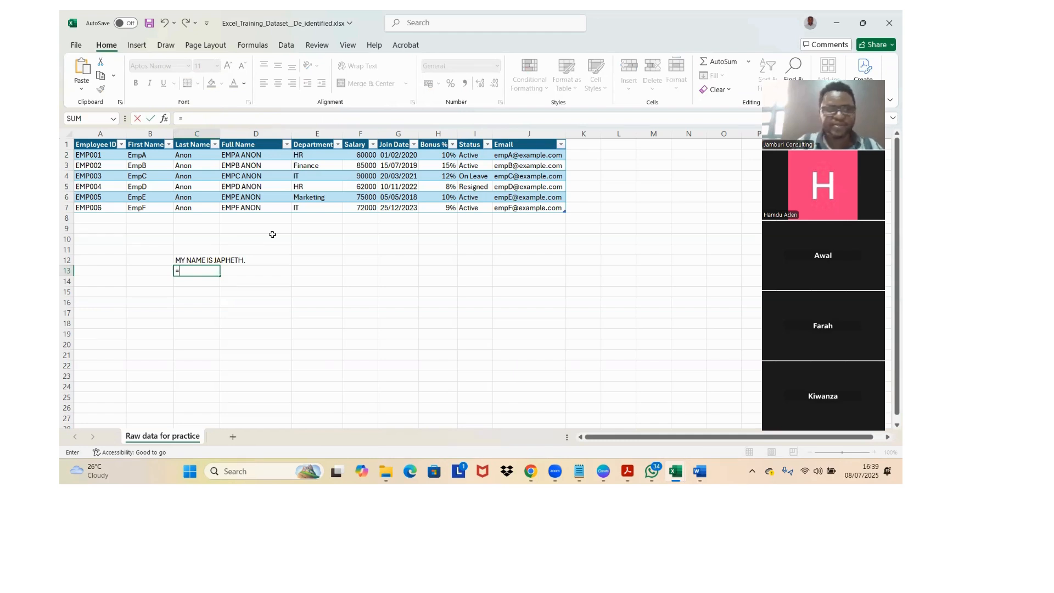
{"action": "type", "text": "P"}
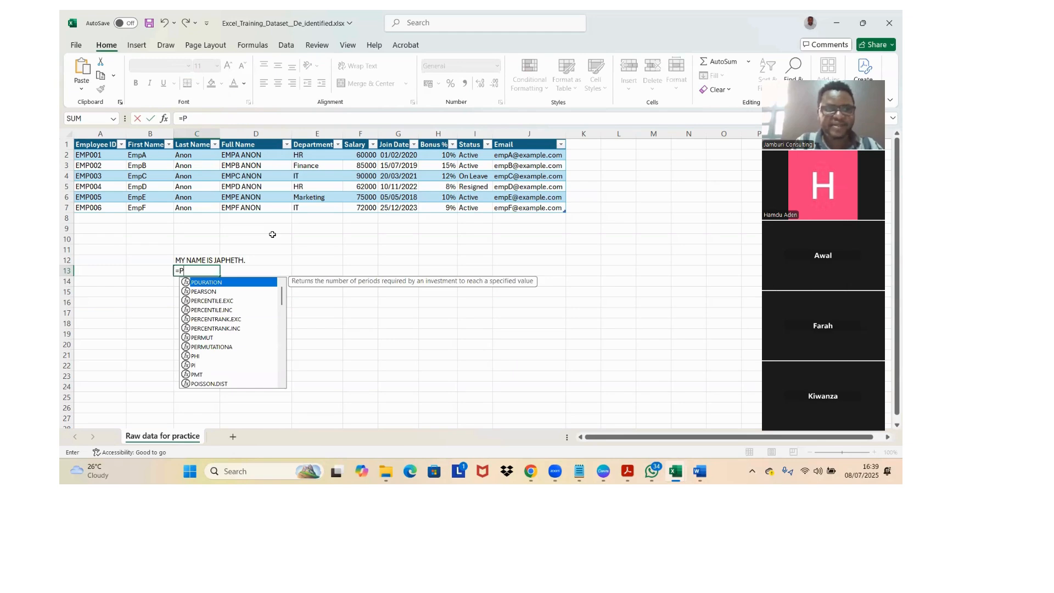
{"action": "type", "text": "R"}
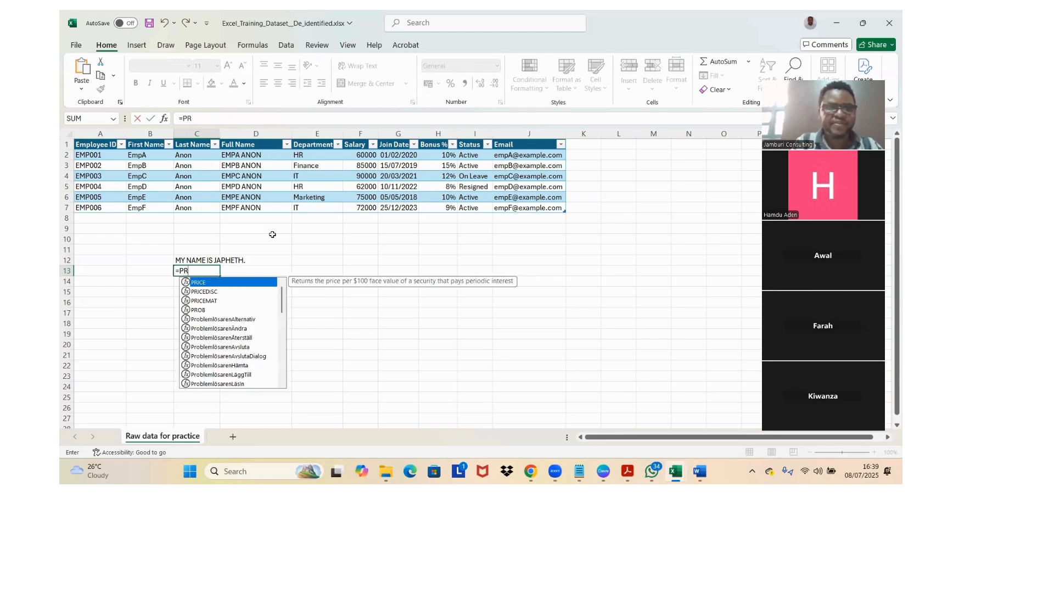
{"action": "type", "text": "OP"}
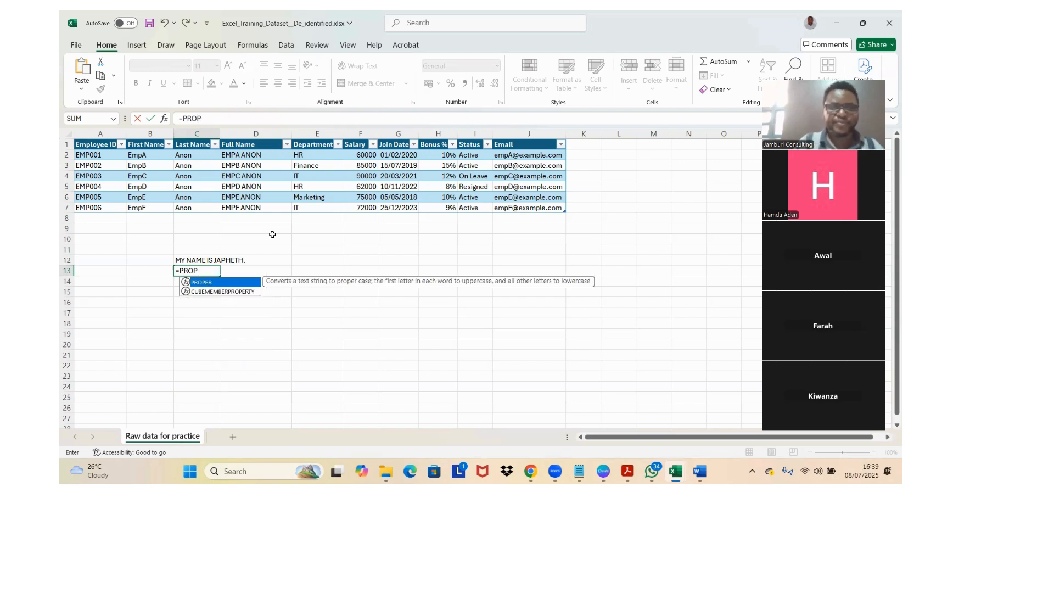
{"action": "key", "text": "Return"}
Step: Replace the entry in C13 with =PROPER(C12) to convert the sample sentence to proper case, and review the formula
{"action": "left_click", "coordinate": [209, 267]}
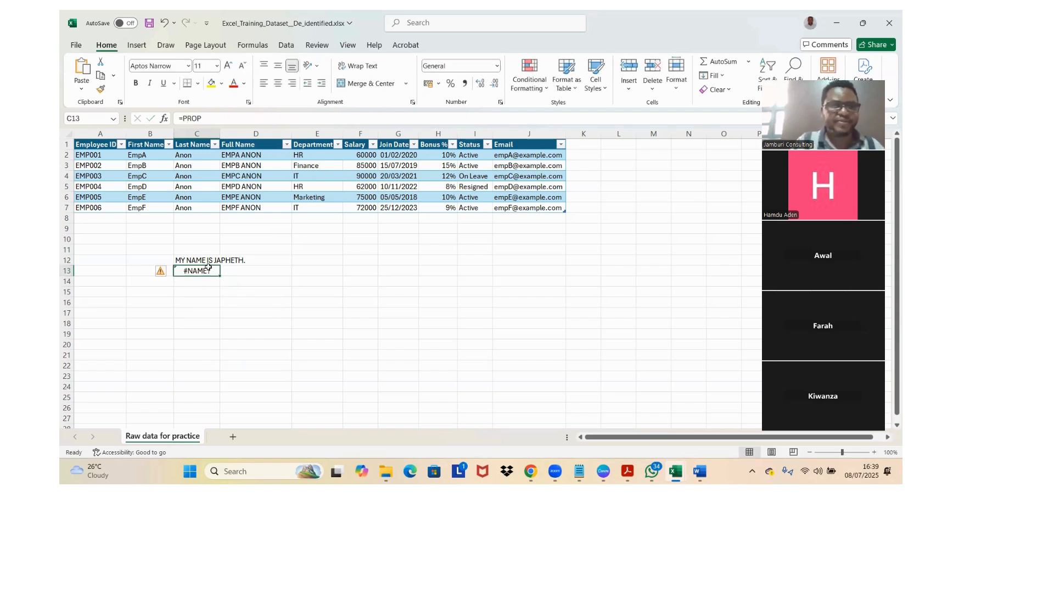
{"action": "type", "text": "="}
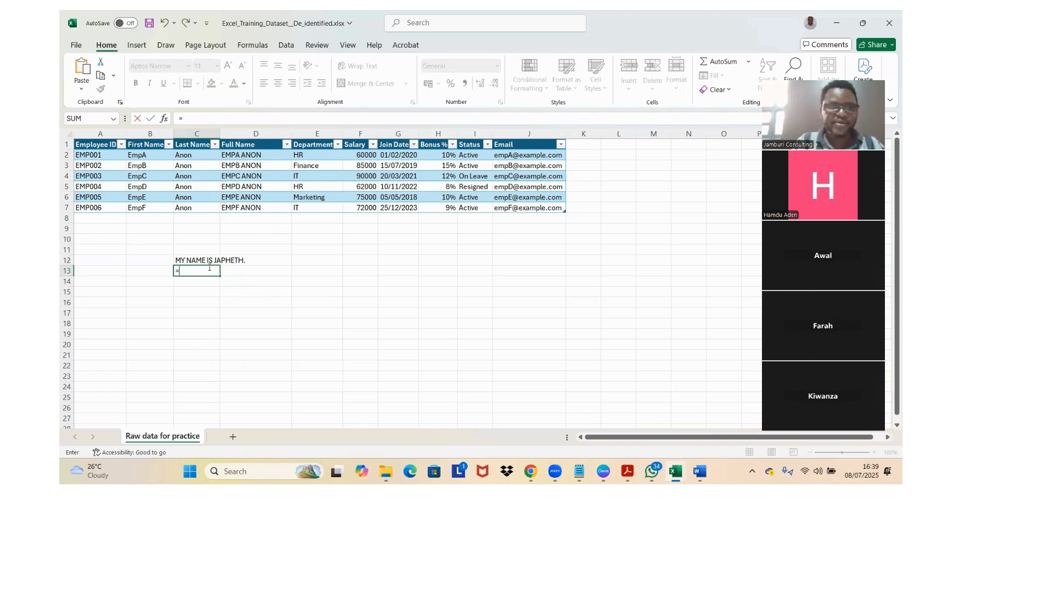
{"action": "type", "text": "PRO"}
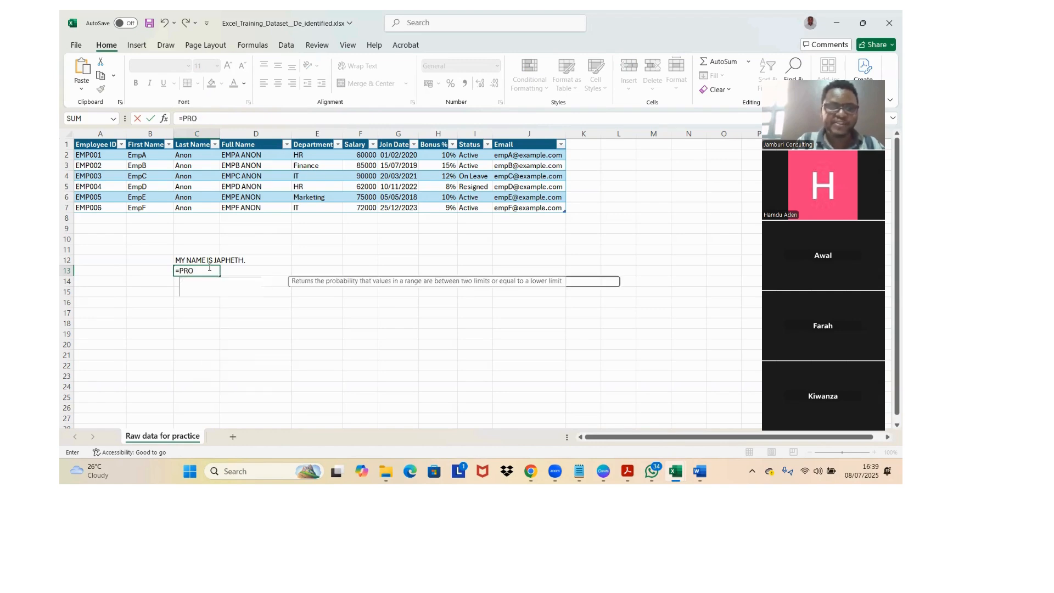
{"action": "type", "text": "PER("}
{"action": "left_click", "coordinate": [194, 259]}
{"action": "key", "text": "Return"}
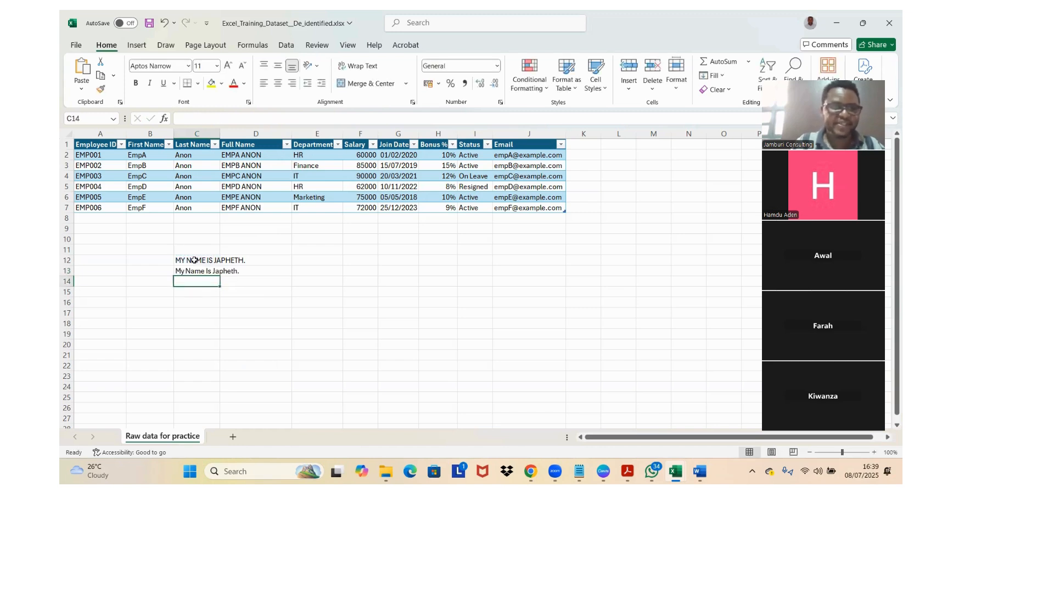
{"action": "key", "text": "Return"}
{"action": "left_click", "coordinate": [178, 271]}
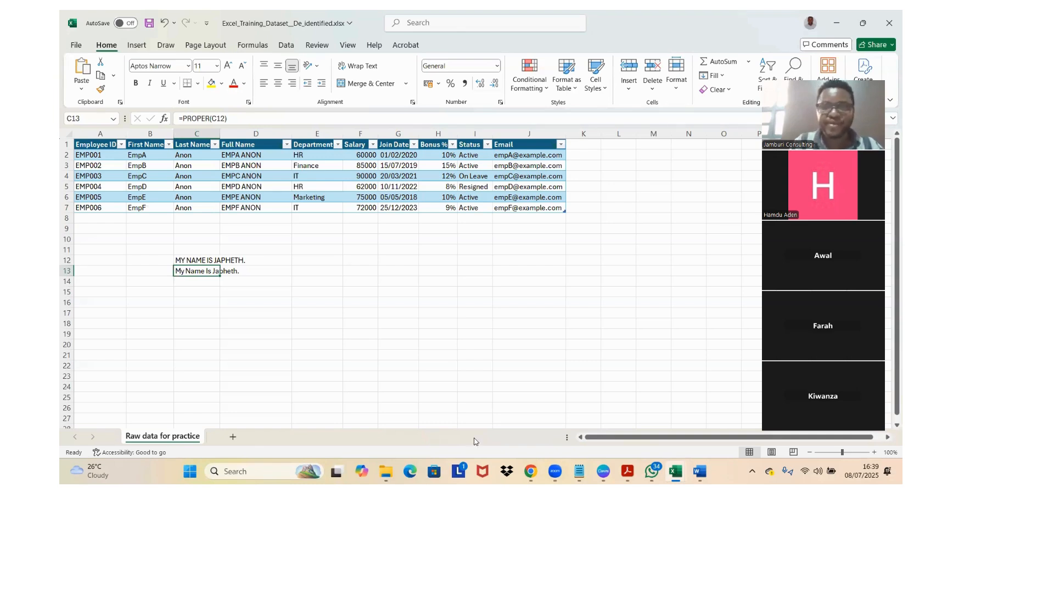
Step: Enter =UPPER(C12) in C14 to convert the sample sentence to capitals, and review the formula
{"action": "left_click", "coordinate": [198, 282]}
{"action": "type", "text": "="}
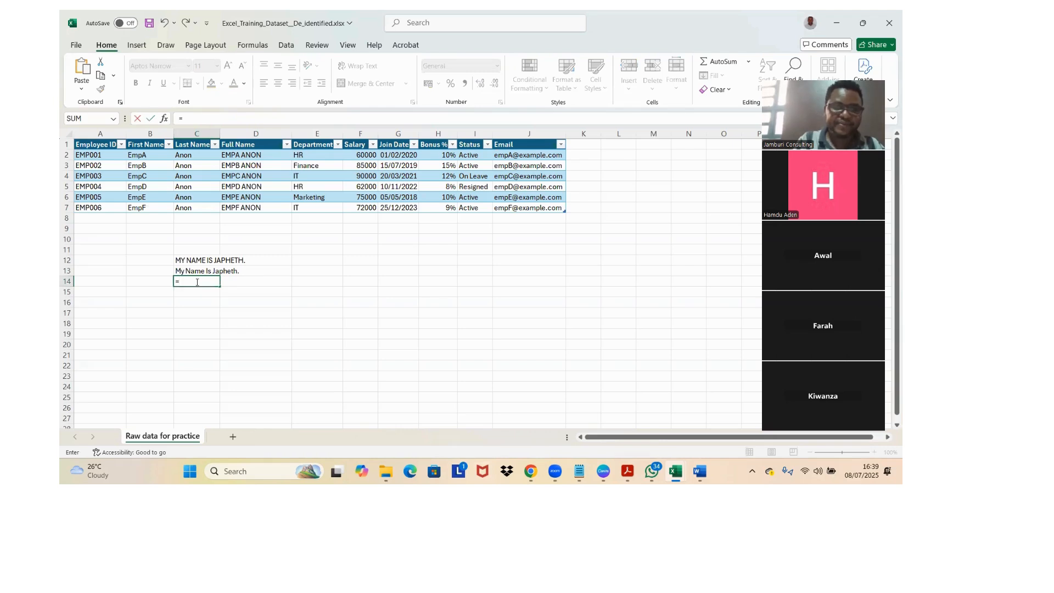
{"action": "type", "text": "UP"}
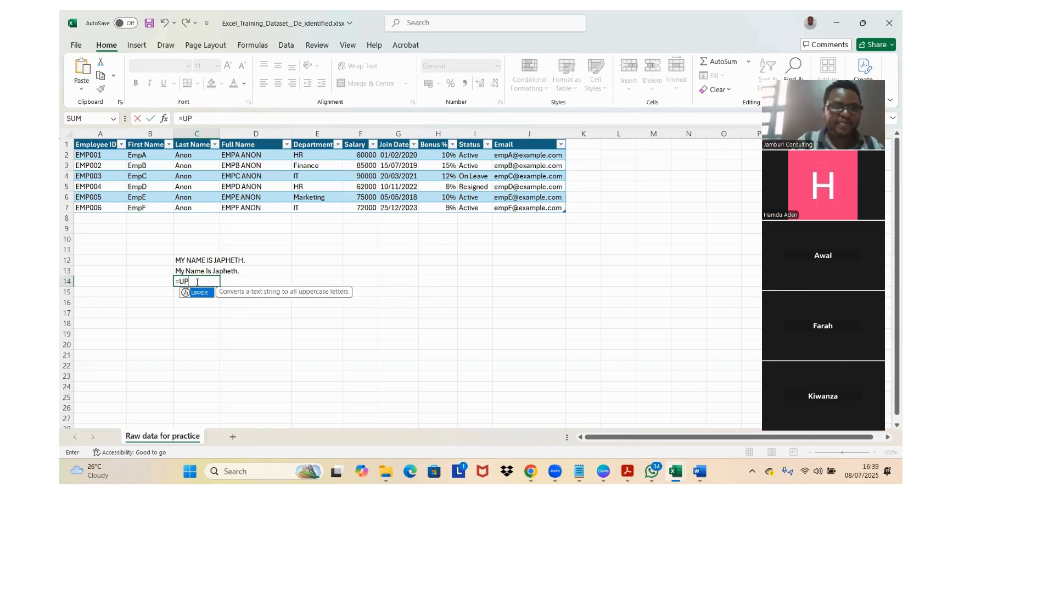
{"action": "key", "text": "Tab"}
{"action": "left_click", "coordinate": [204, 258]}
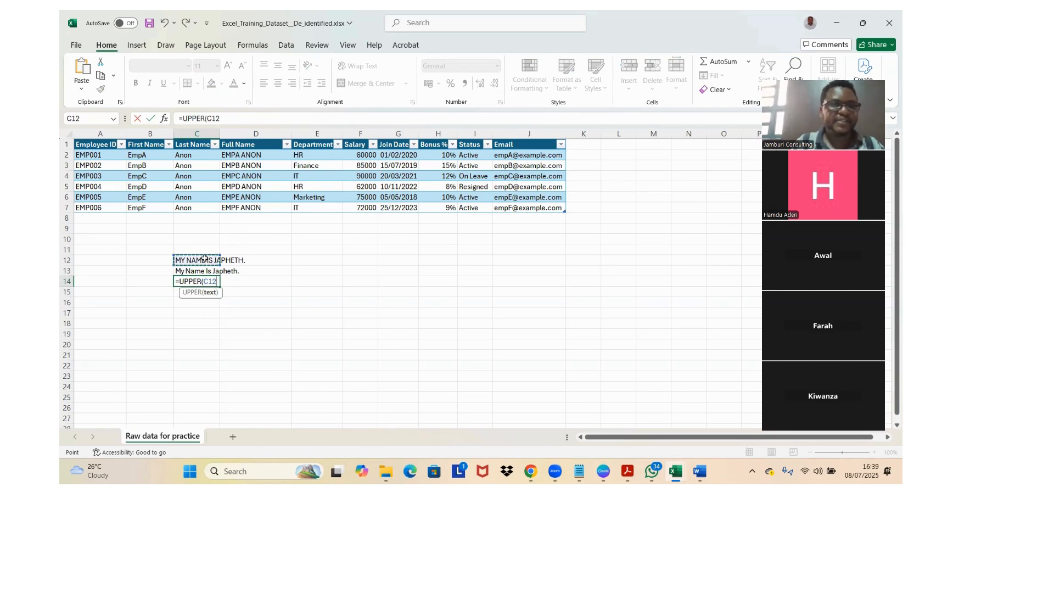
{"action": "key", "text": "Return"}
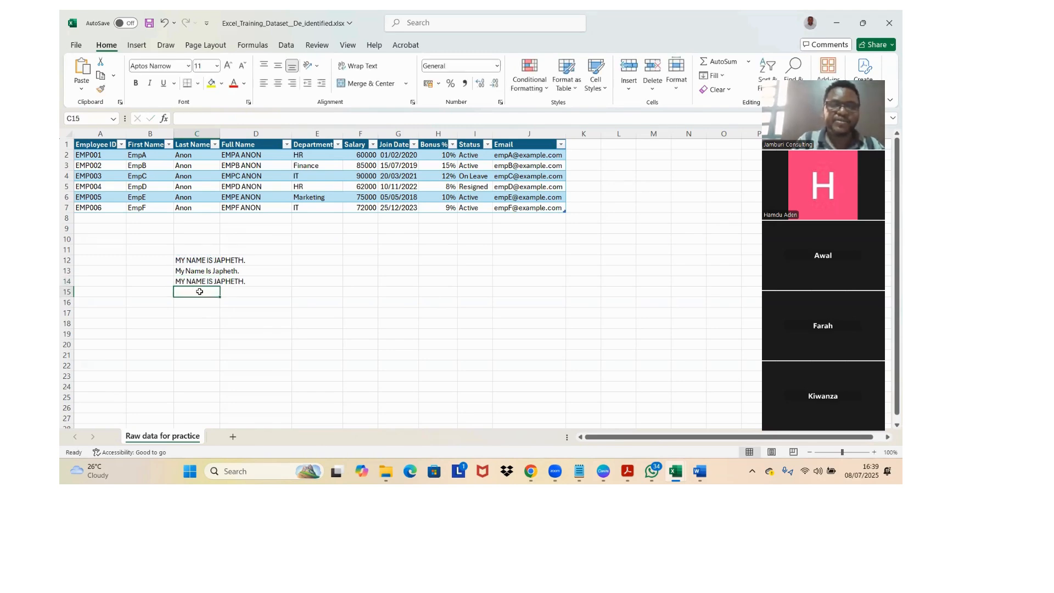
{"action": "double_click", "coordinate": [198, 281]}
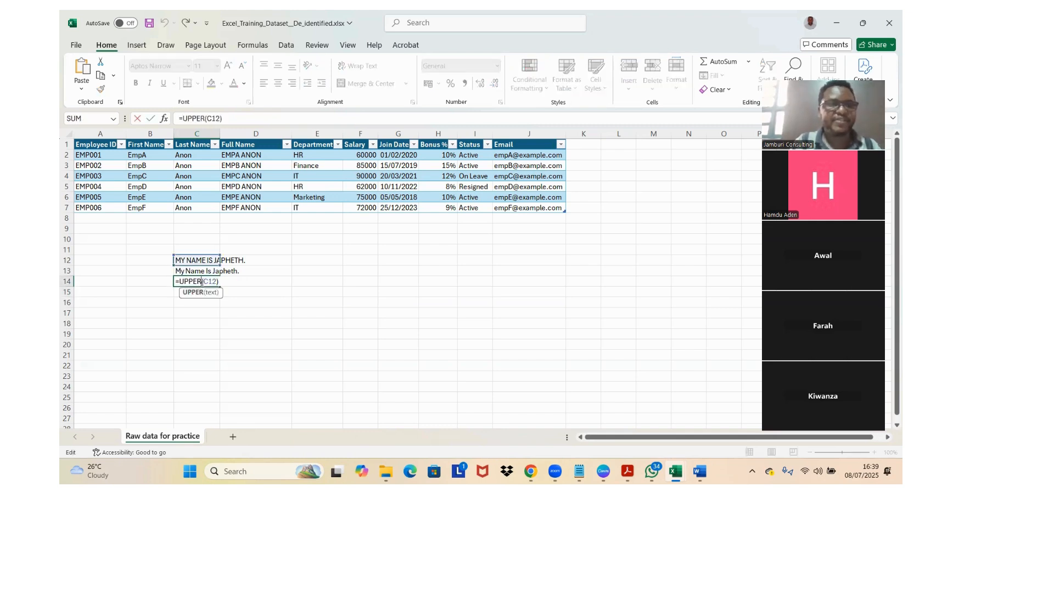
{"action": "key", "text": "Return"}
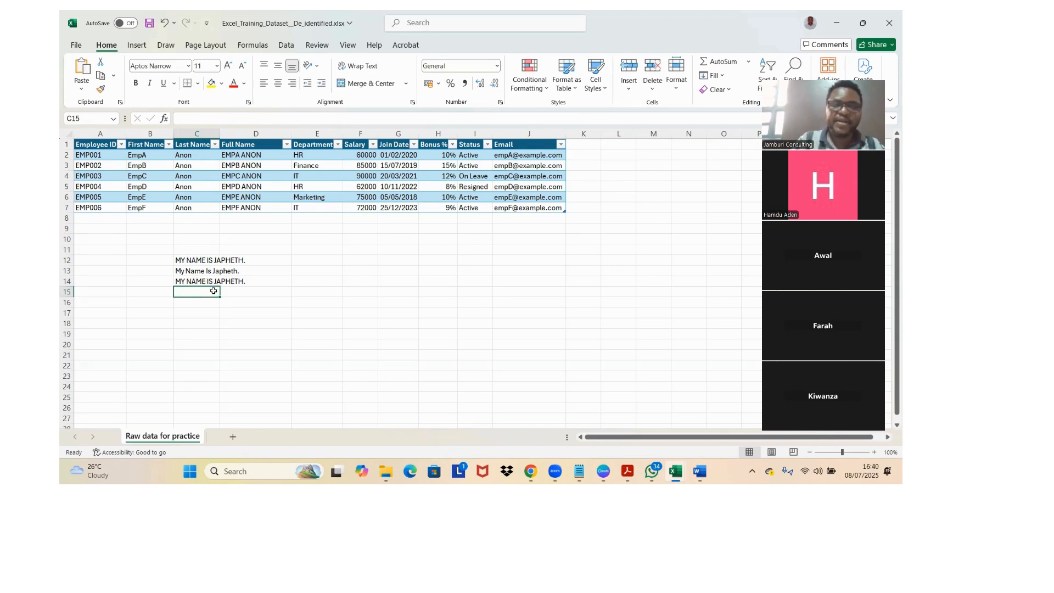
Step: Enter =LOWER(C14) in C15 to convert the capitalised sentence to lower case
{"action": "type", "text": "=LOW"}
{"action": "key", "text": "Tab"}
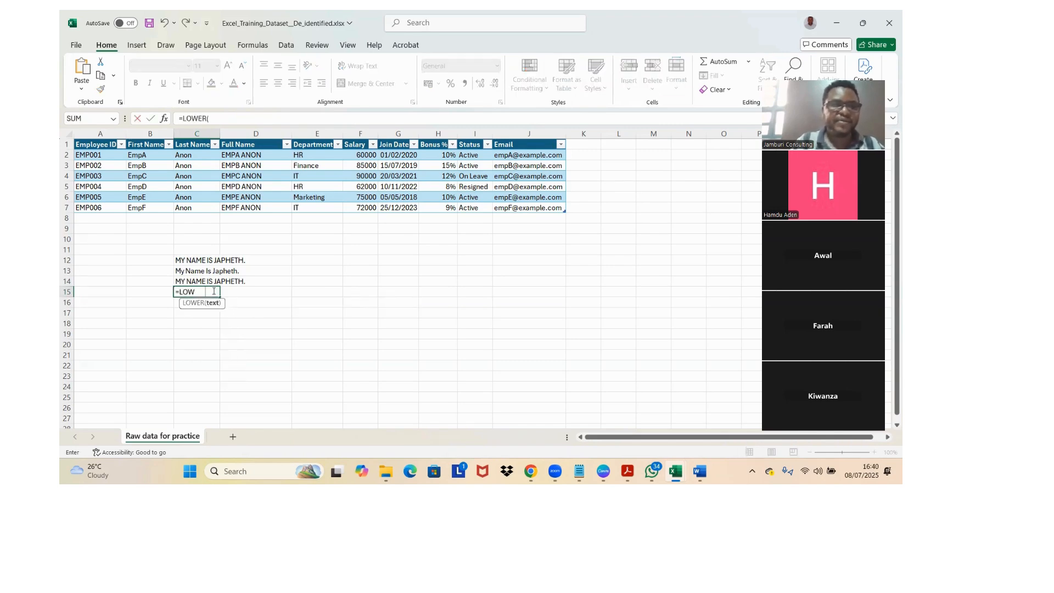
{"action": "left_click", "coordinate": [204, 281]}
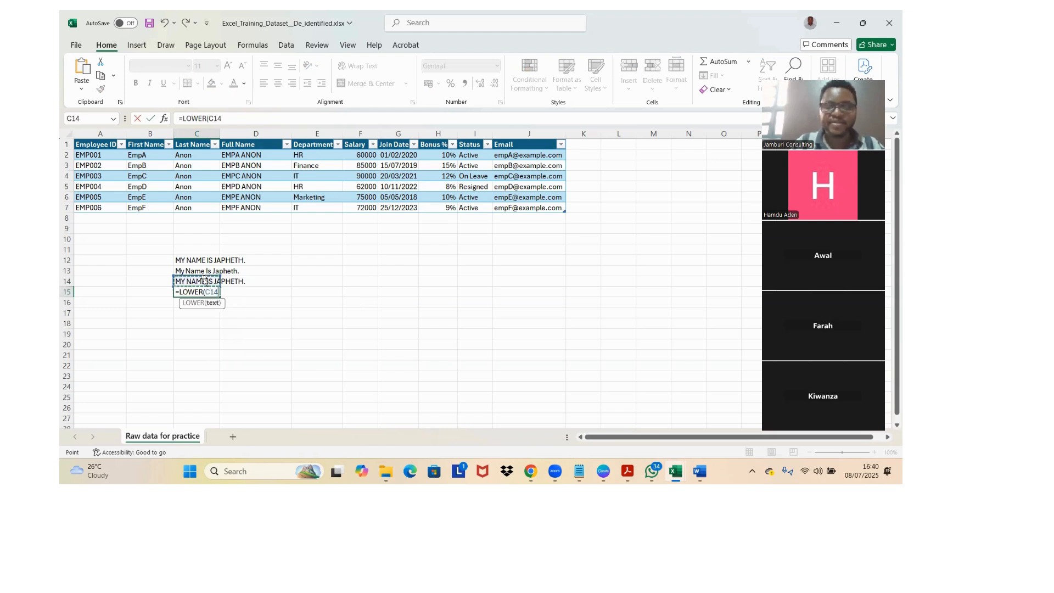
{"action": "key", "text": "Return"}
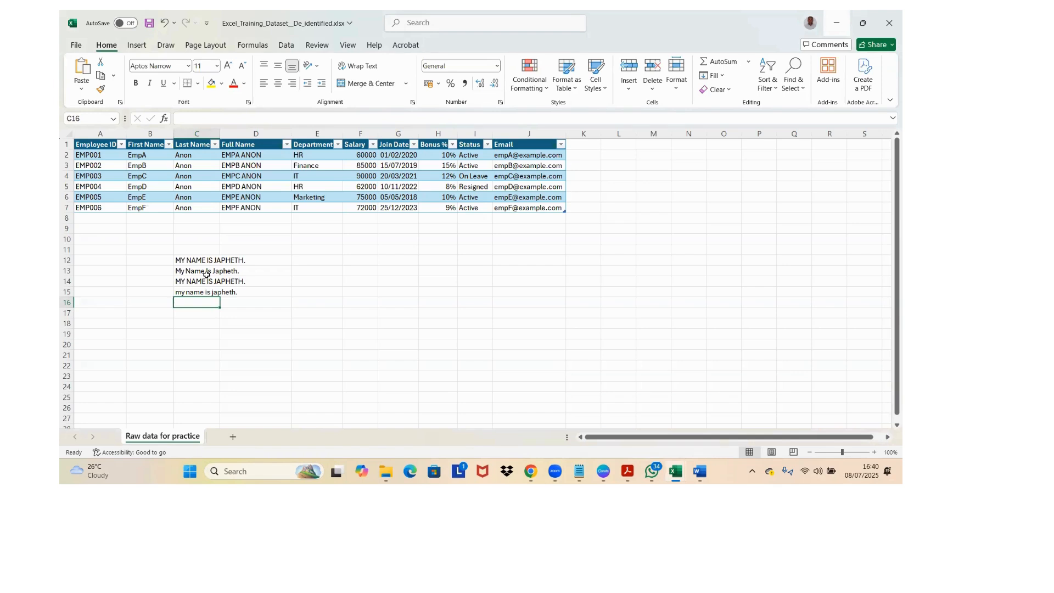
Step: Enter a second all-capitals sample sentence in C17, MY NAME IS plus the first name, with several extra spaces after MY
{"action": "key", "text": "Down"}
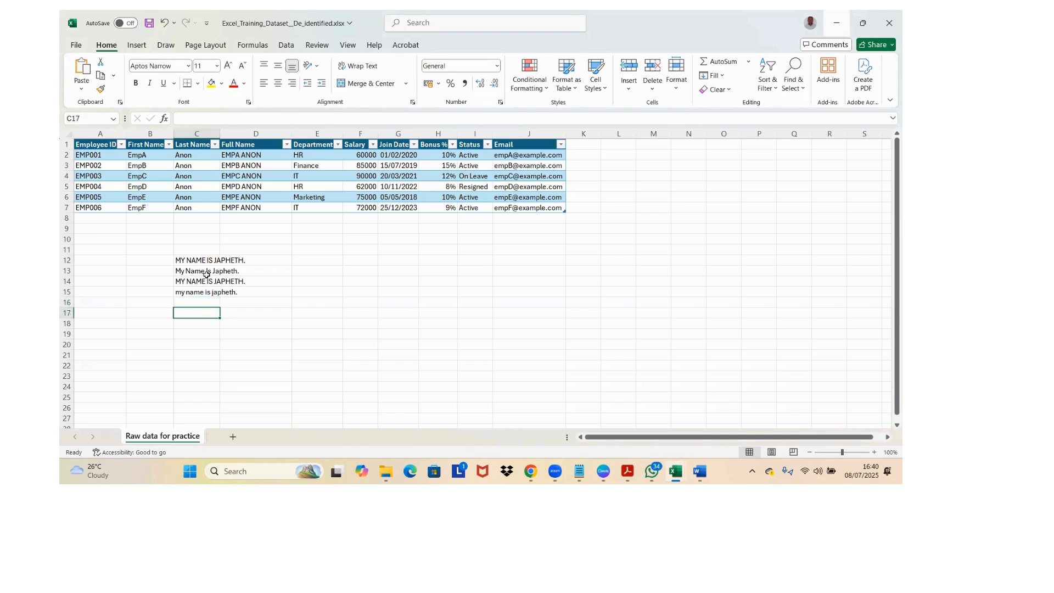
{"action": "type", "text": "MY"}
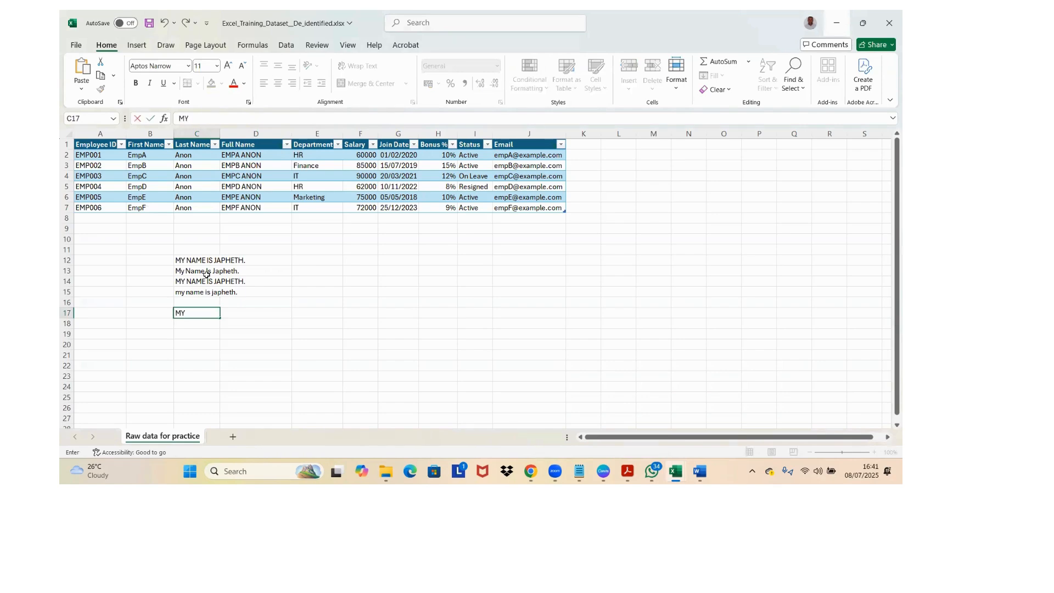
{"action": "type", "text": "   NAME IS JAPHETH"}
{"action": "key", "text": "Return"}
{"action": "double_click", "coordinate": [185, 316]}
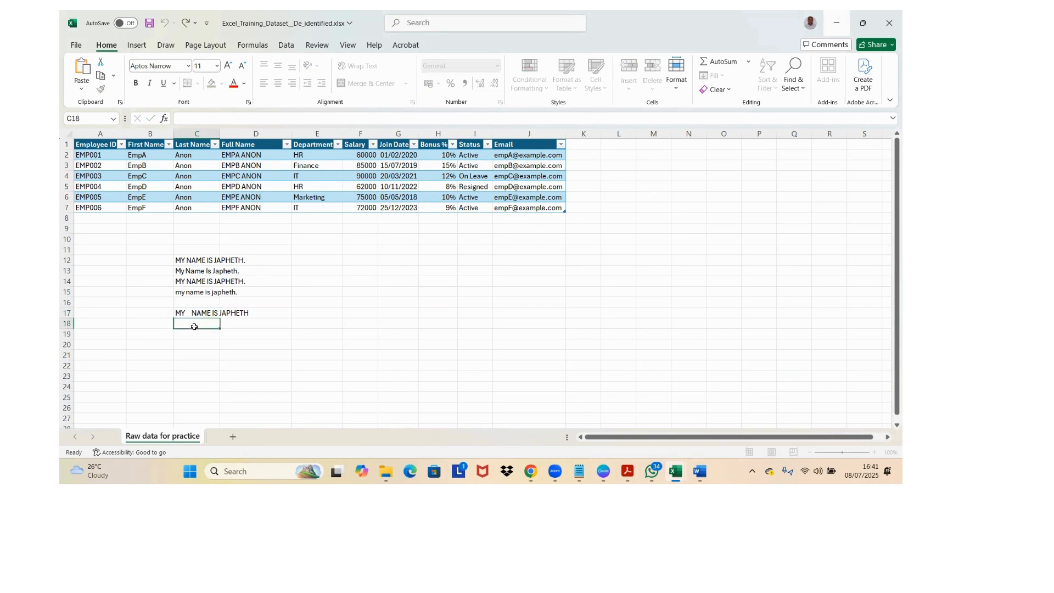
Step: Enter =CLEAN(C17) in C18 to clean the spaced sample sentence, and review the formula
{"action": "left_click", "coordinate": [195, 327]}
{"action": "type", "text": "="}
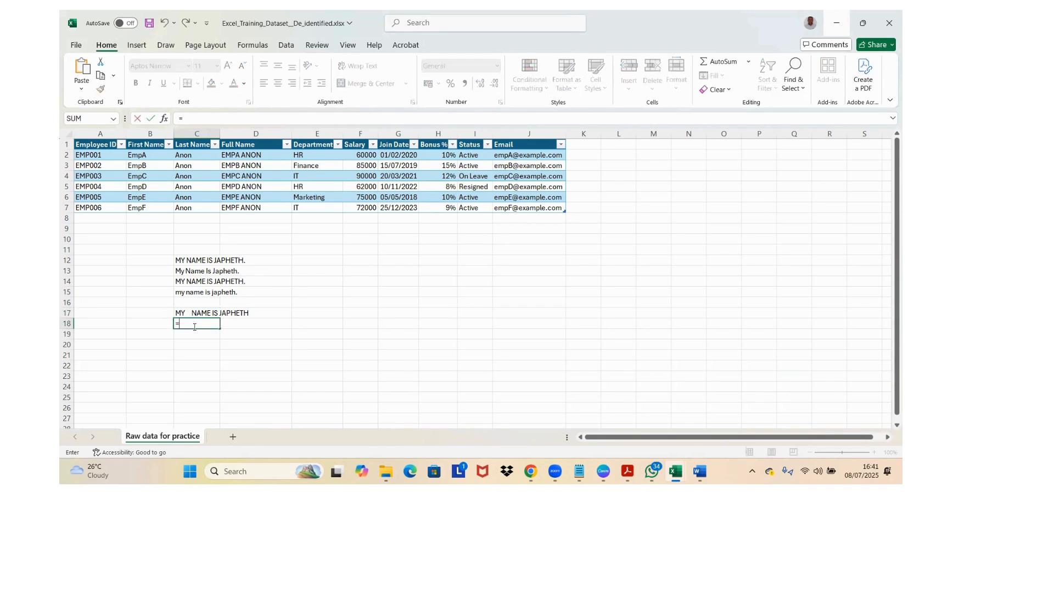
{"action": "type", "text": "CLEAN("}
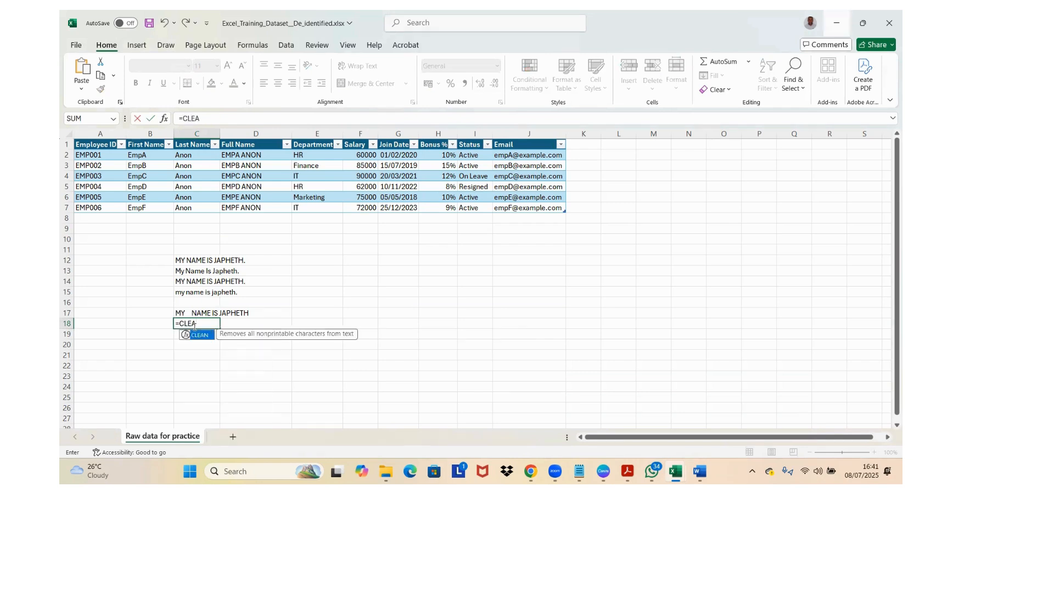
{"action": "left_click", "coordinate": [201, 312]}
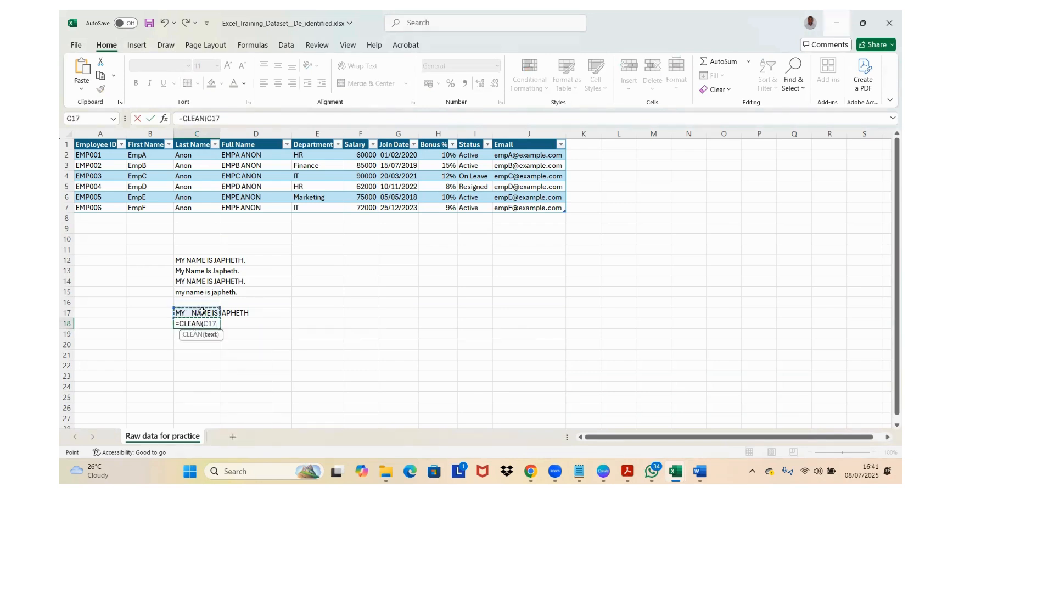
{"action": "key", "text": "Return"}
{"action": "left_click", "coordinate": [196, 319]}
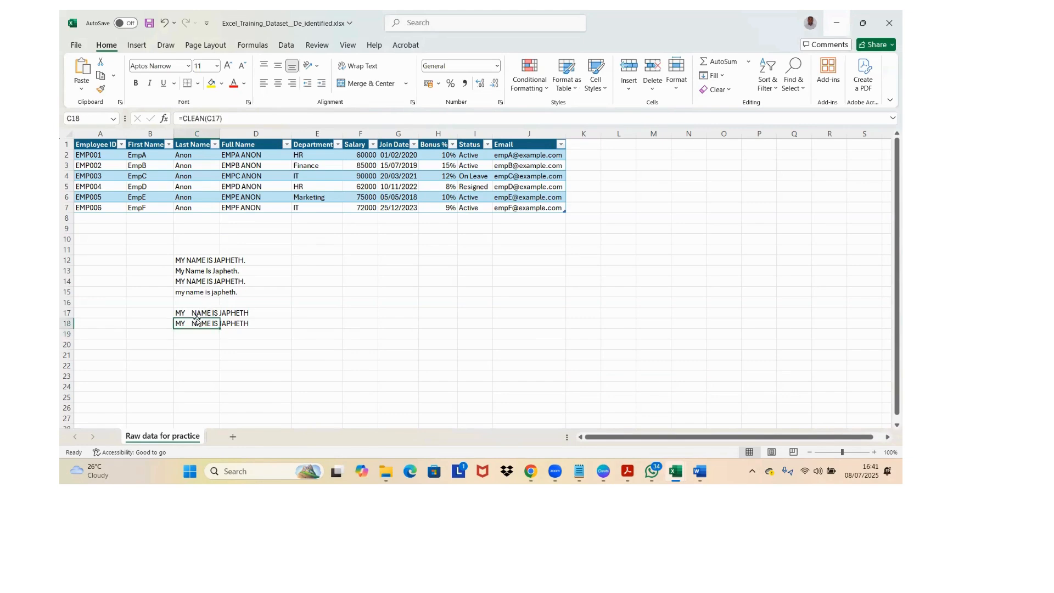
Step: Enter =TRIM(C18) in C19 to remove the extra spaces from the sentence above, and review the formula
{"action": "left_click", "coordinate": [194, 333]}
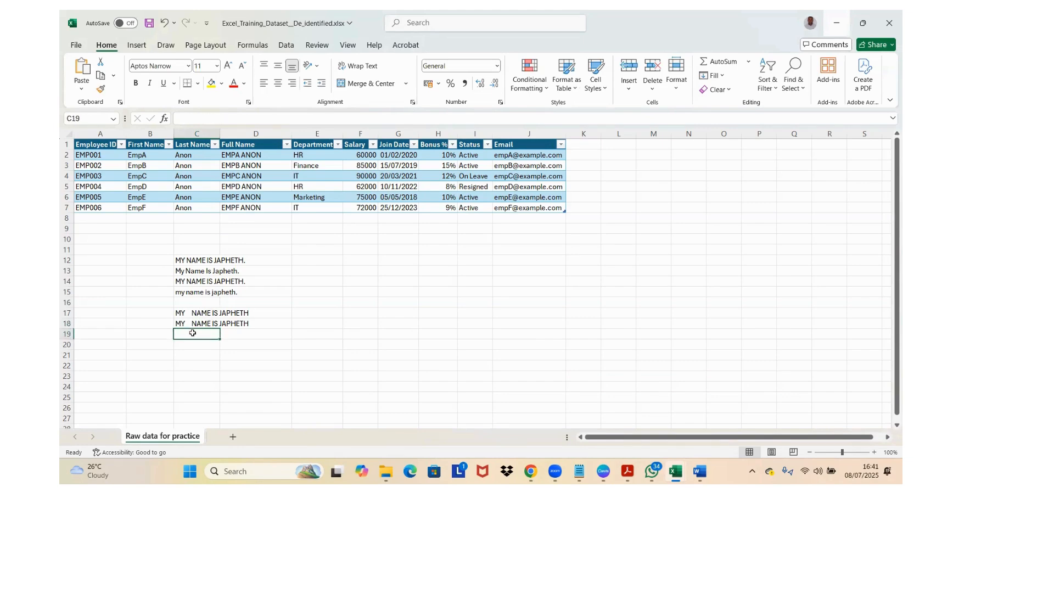
{"action": "type", "text": "=TRIM("}
{"action": "left_click", "coordinate": [182, 324]}
{"action": "key", "text": "Return"}
{"action": "left_click", "coordinate": [193, 333]}
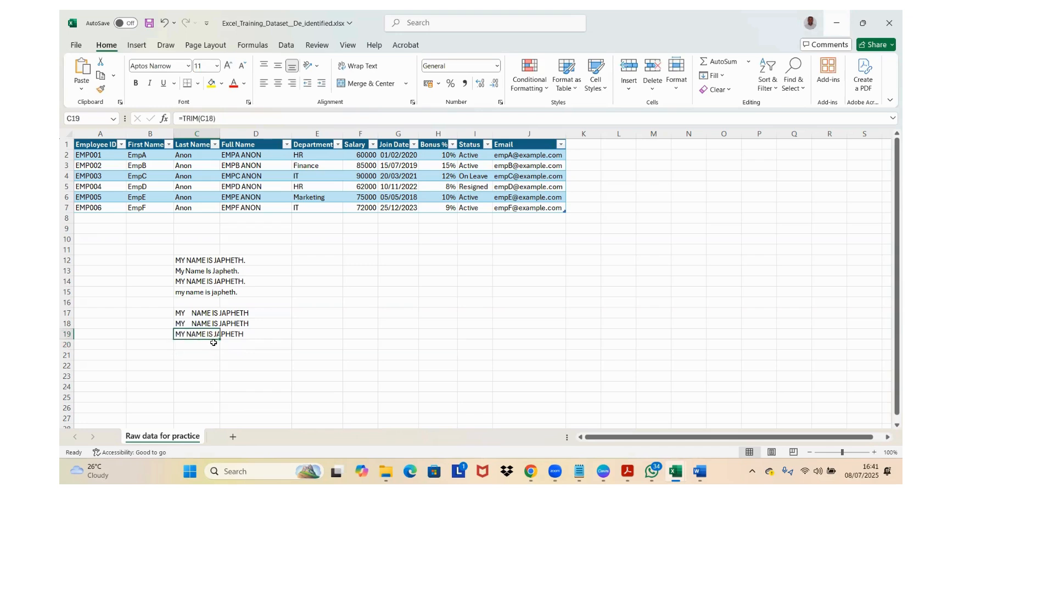
Step: Add several leading spaces to the sample sentence in C17, and compare the CLEAN and TRIM formulas in C18 and C19
{"action": "left_click", "coordinate": [190, 324]}
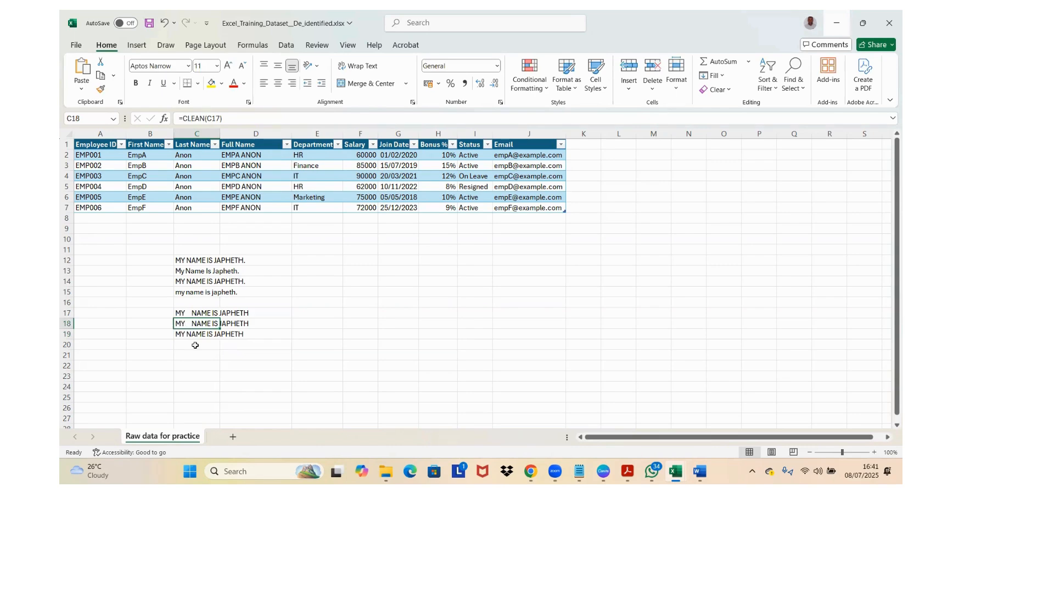
{"action": "double_click", "coordinate": [181, 324]}
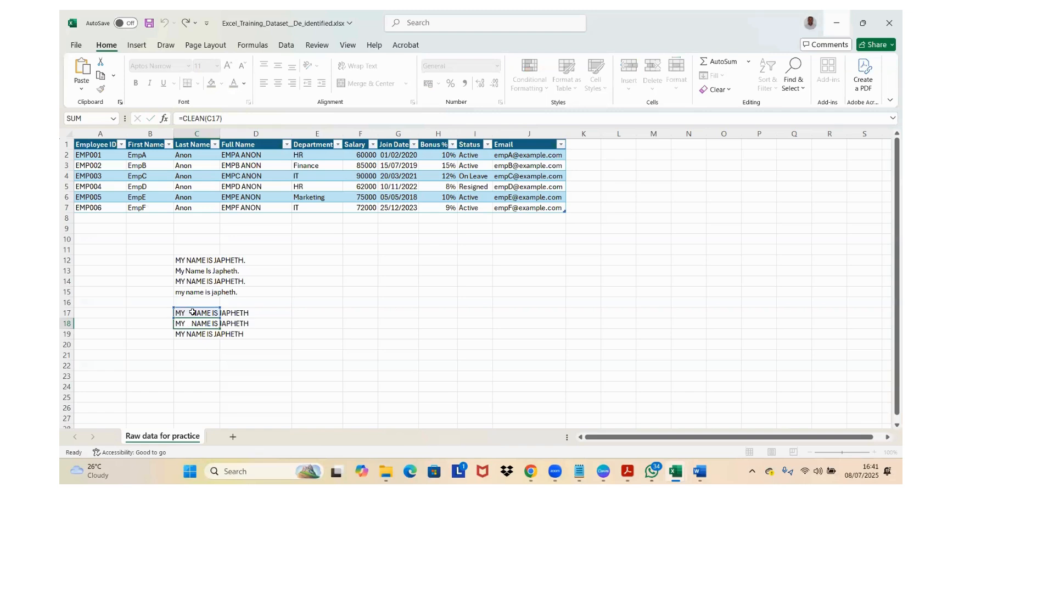
{"action": "key", "text": "Escape"}
{"action": "double_click", "coordinate": [177, 313]}
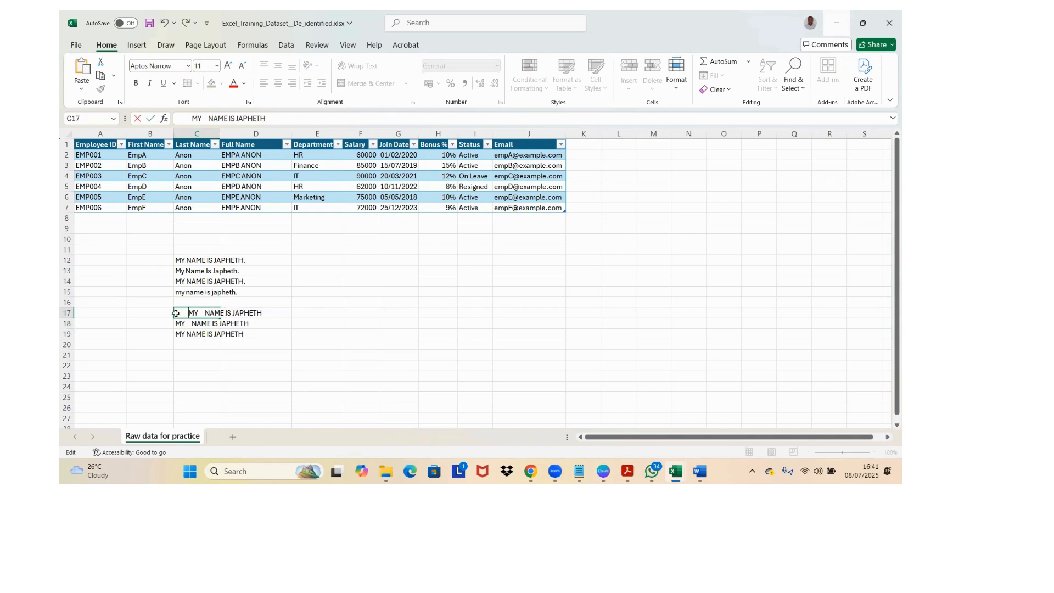
{"action": "key", "text": "Return"}
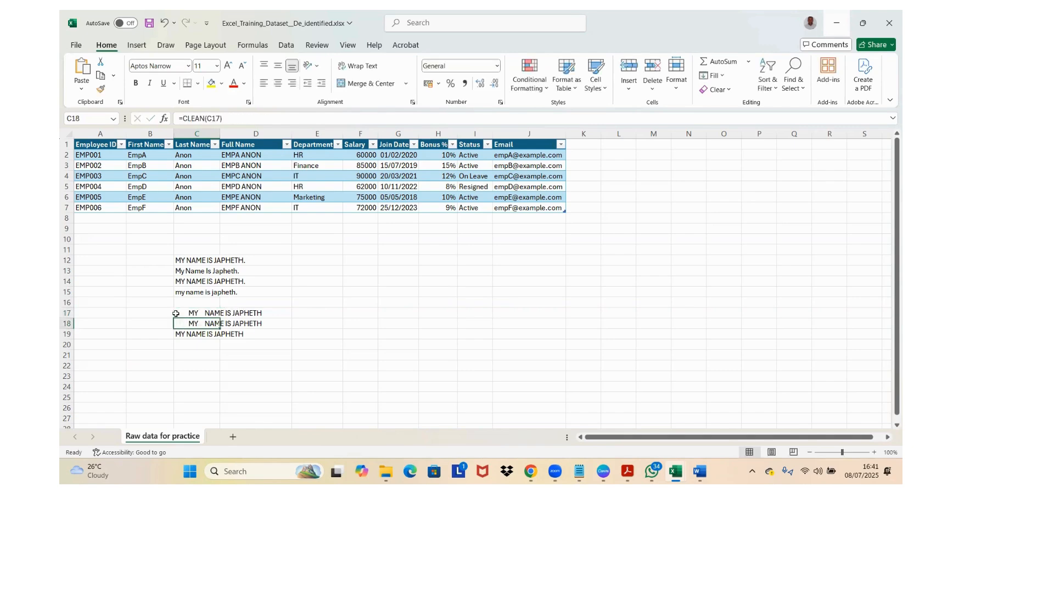
{"action": "left_click", "coordinate": [195, 334]}
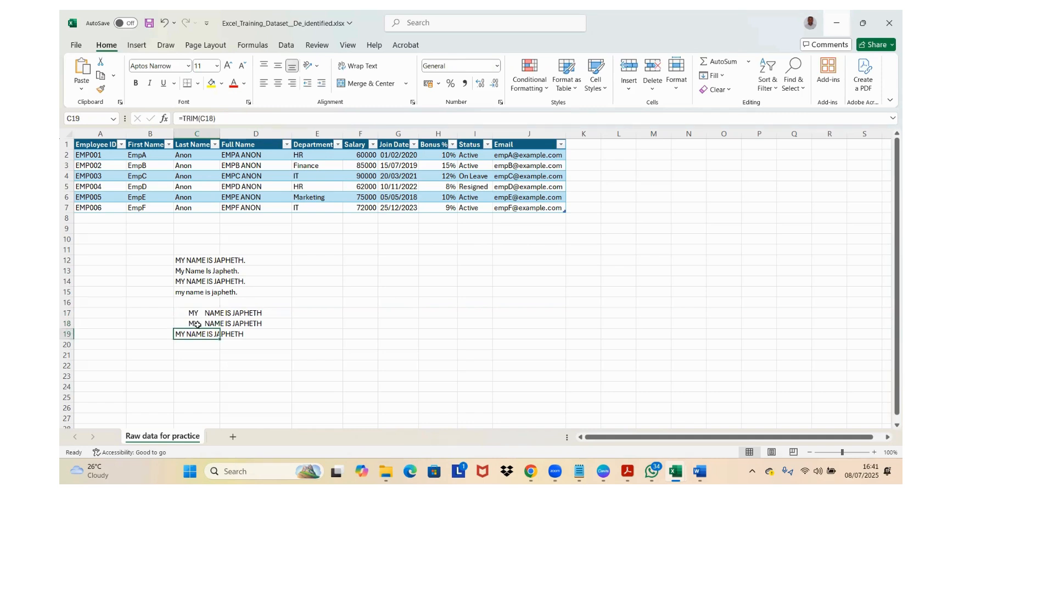
{"action": "left_click", "coordinate": [200, 324]}
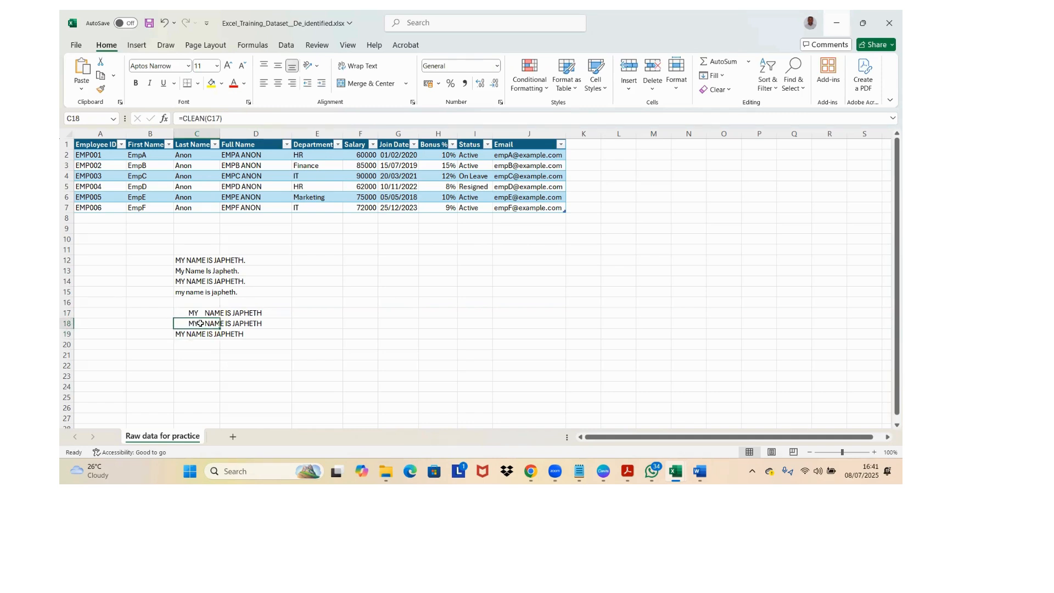
{"action": "double_click", "coordinate": [205, 333]}
{"action": "key", "text": "Escape"}
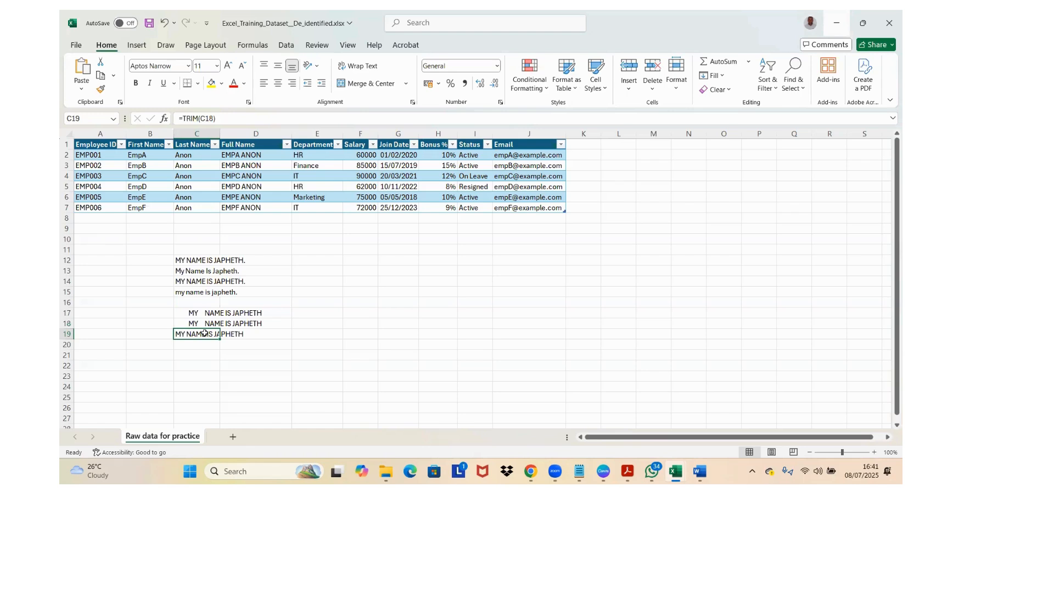
Step: Enter =PROPER(C19) in C20 to convert the trimmed sentence to proper case
{"action": "key", "text": "Down"}
{"action": "type", "text": "="}
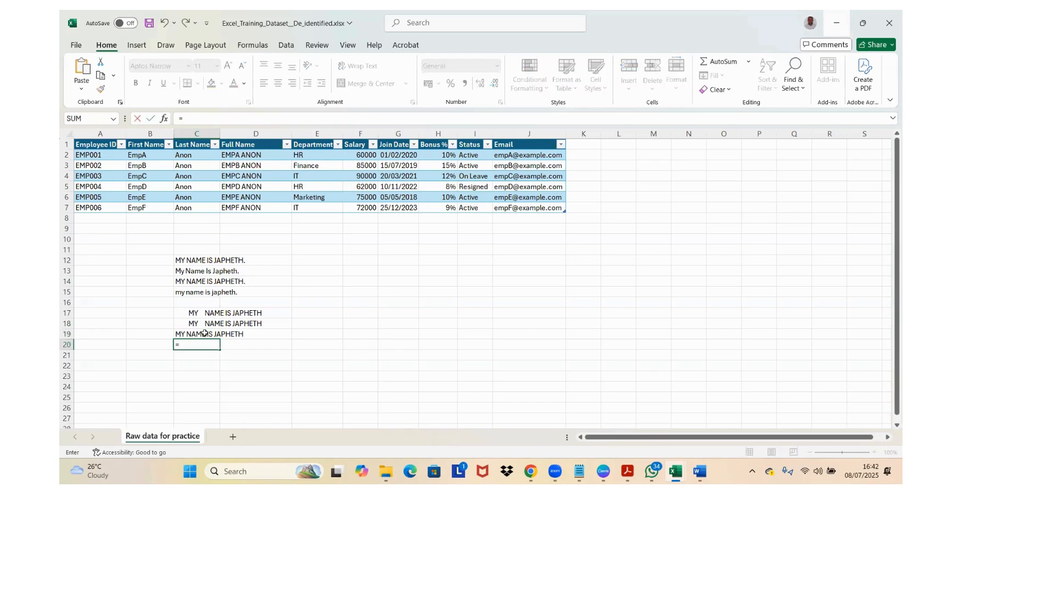
{"action": "type", "text": "PRO"}
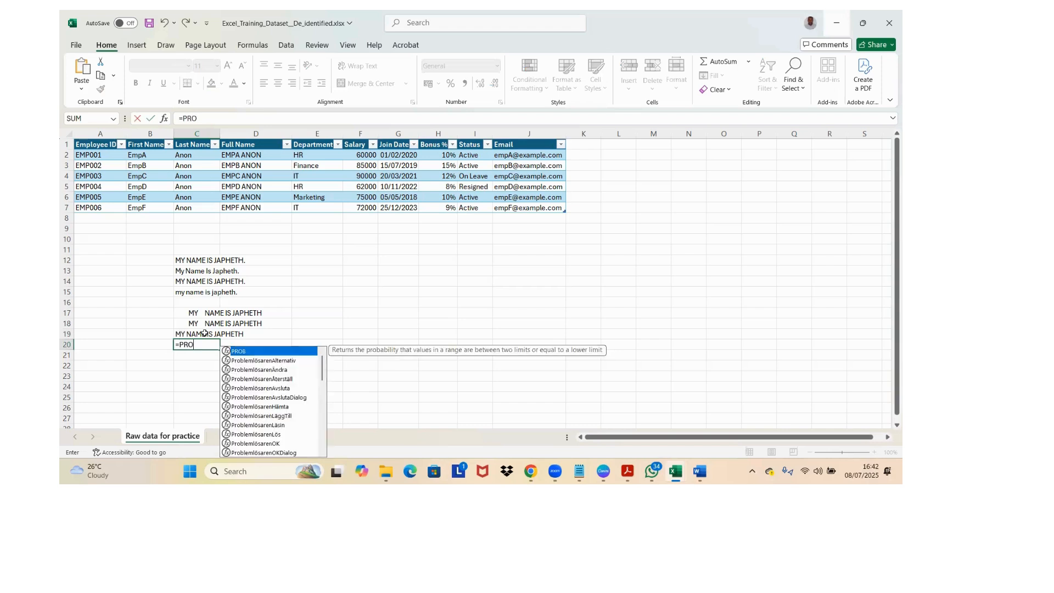
{"action": "type", "text": "P"}
{"action": "key", "text": "Tab"}
{"action": "left_click", "coordinate": [205, 333]}
{"action": "key", "text": "Return"}
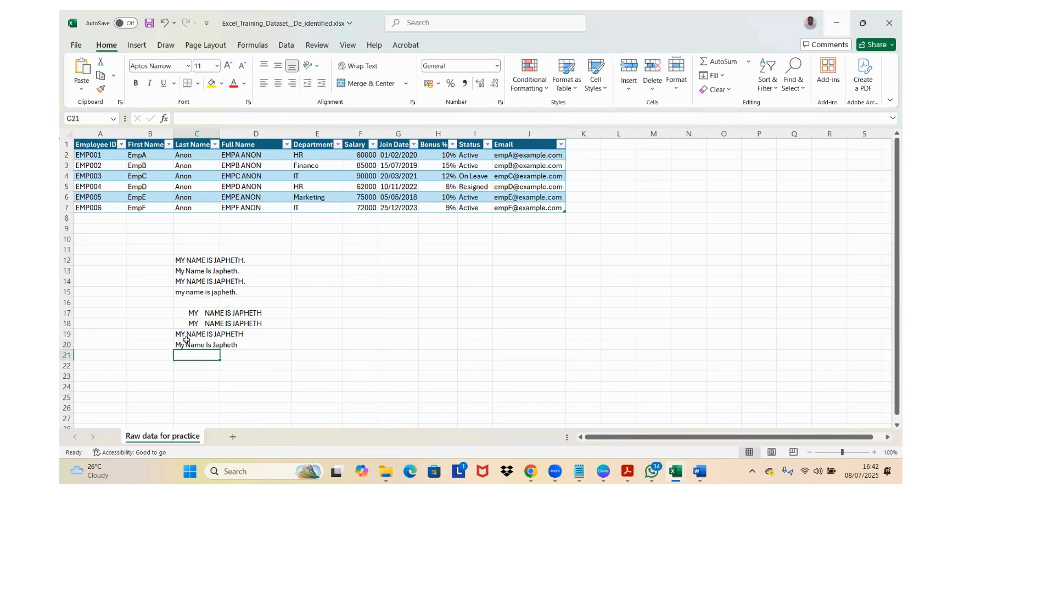
Step: Change the formula in C19 to =TRIM(PROPER(C18)) and clear the separate proper-case result in C20
{"action": "left_click", "coordinate": [187, 335]}
{"action": "left_click", "coordinate": [186, 118]}
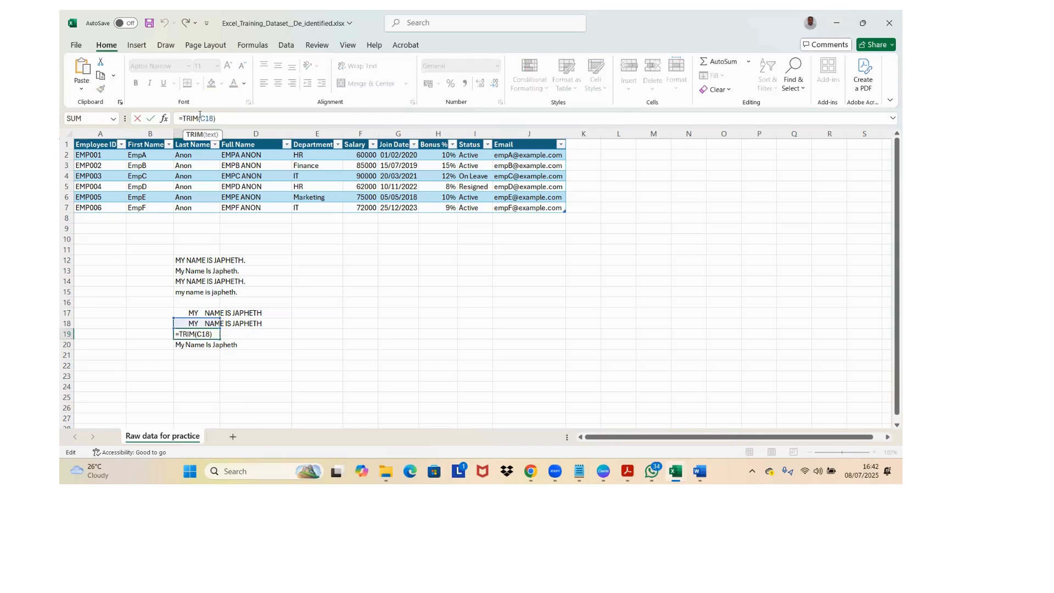
{"action": "type", "text": "PRO"}
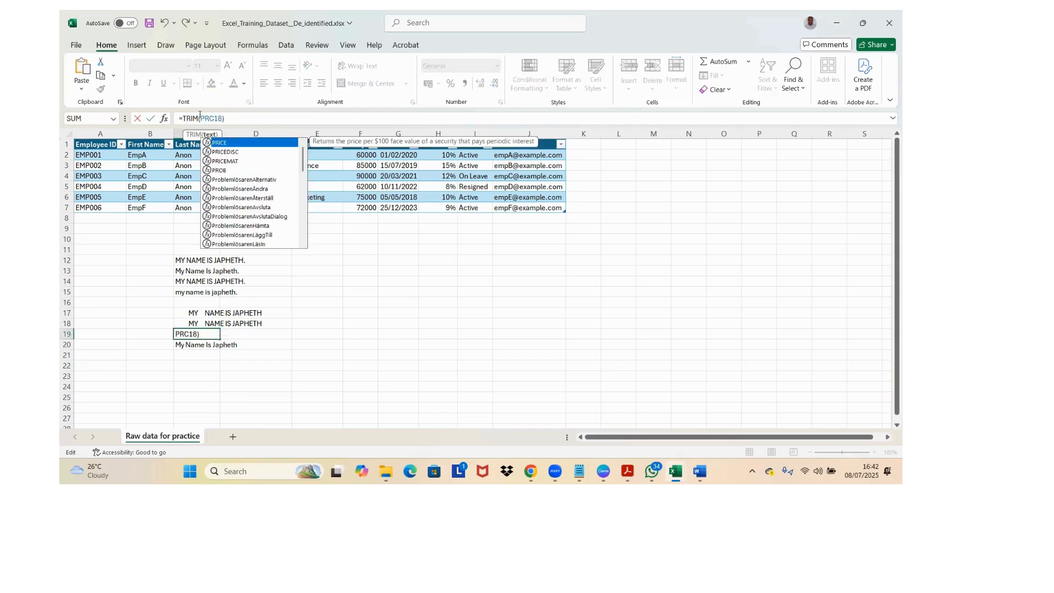
{"action": "type", "text": "P"}
{"action": "key", "text": "Tab"}
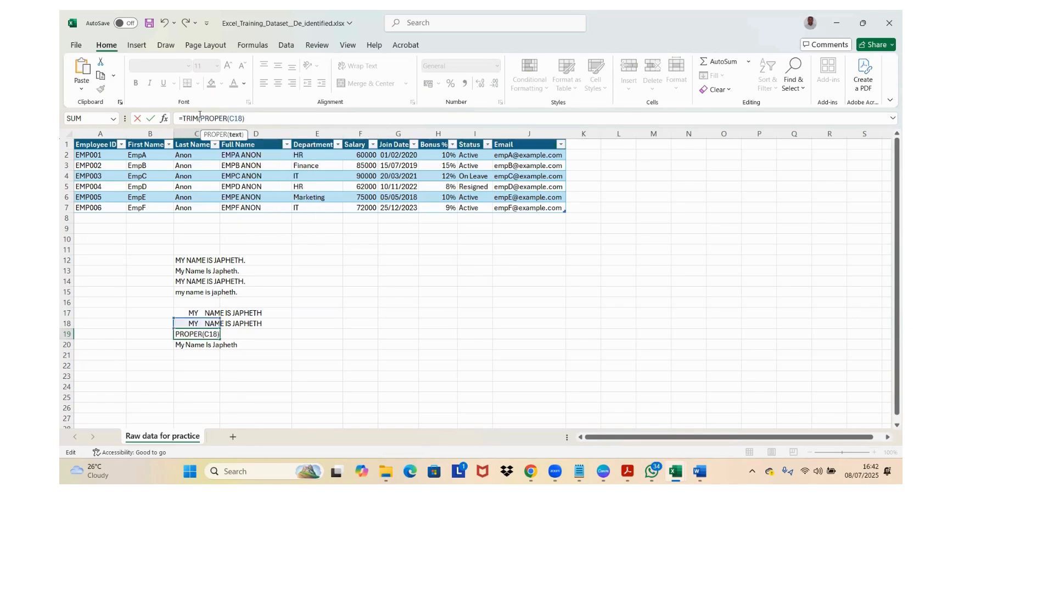
{"action": "left_click", "coordinate": [269, 117]}
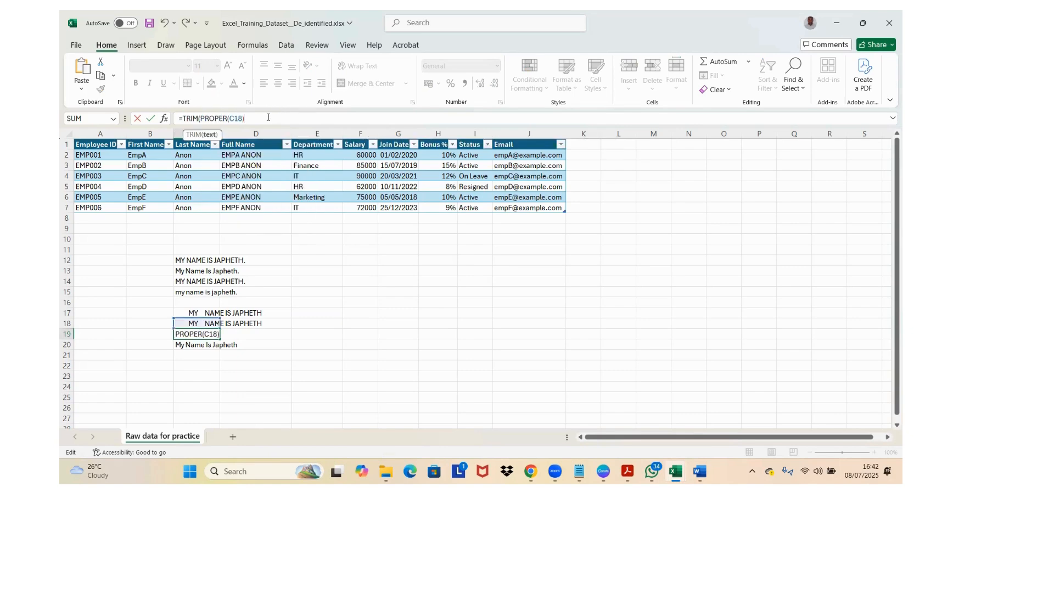
{"action": "type", "text": ")"}
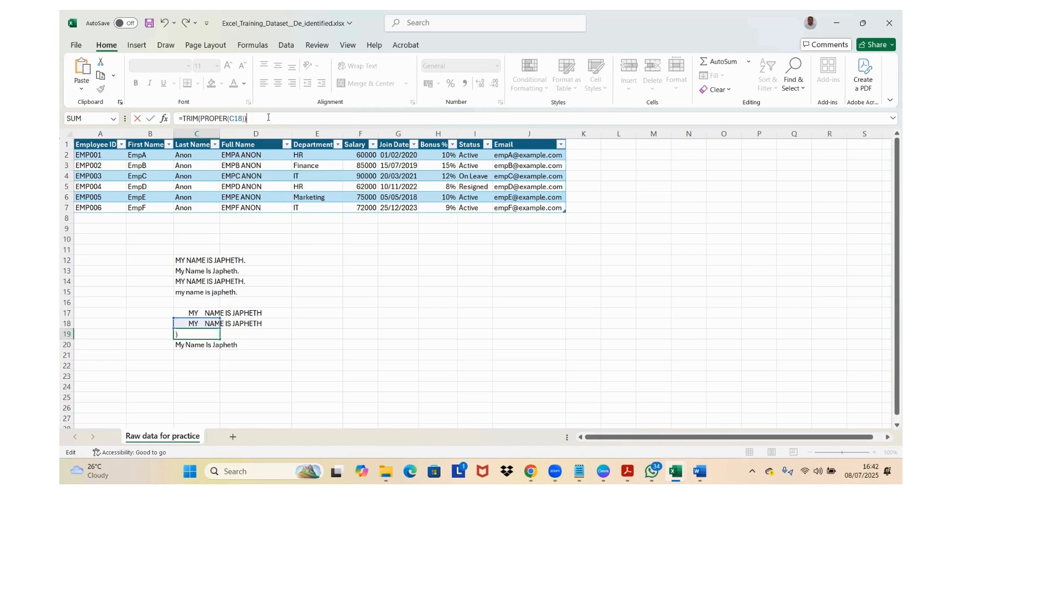
{"action": "key", "text": "Return"}
{"action": "key", "text": "Delete"}
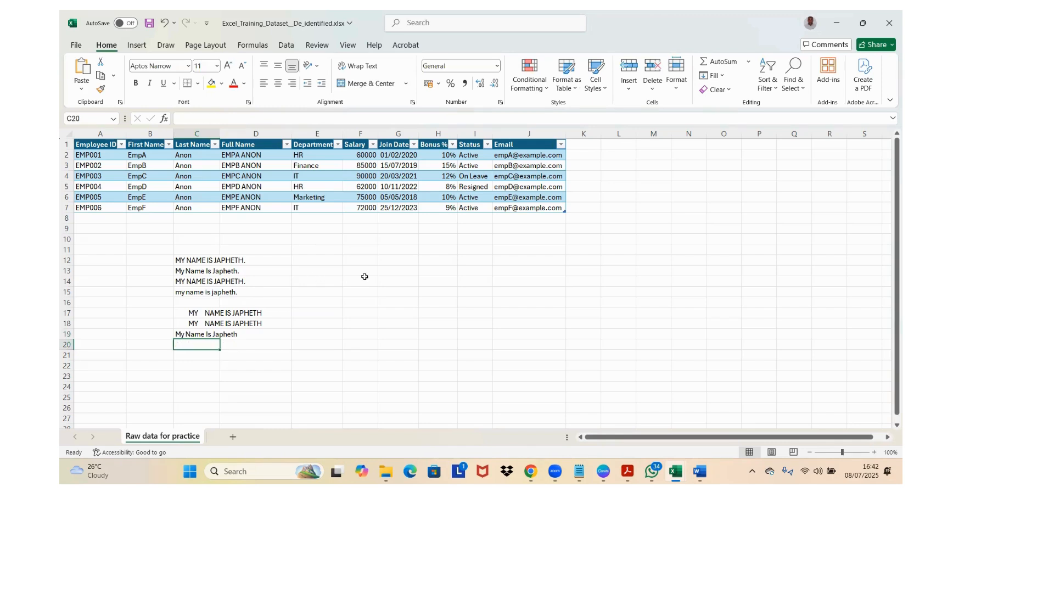
Step: Review the CLEAN formula in C18, the PROPER formula in C13 and the Full Name formula in D3
{"action": "left_click", "coordinate": [199, 325]}
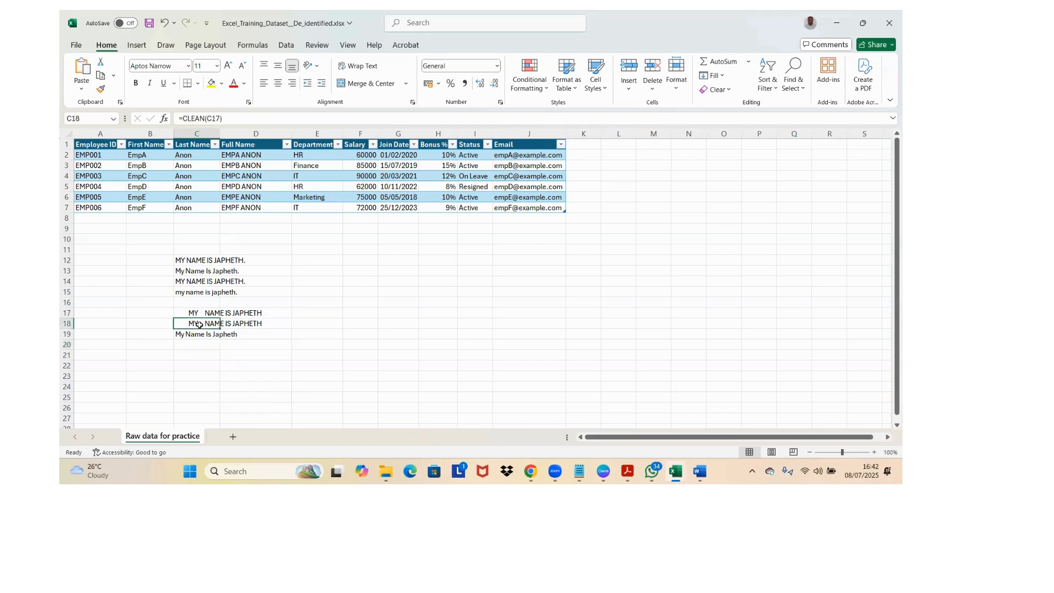
{"action": "left_click", "coordinate": [192, 269]}
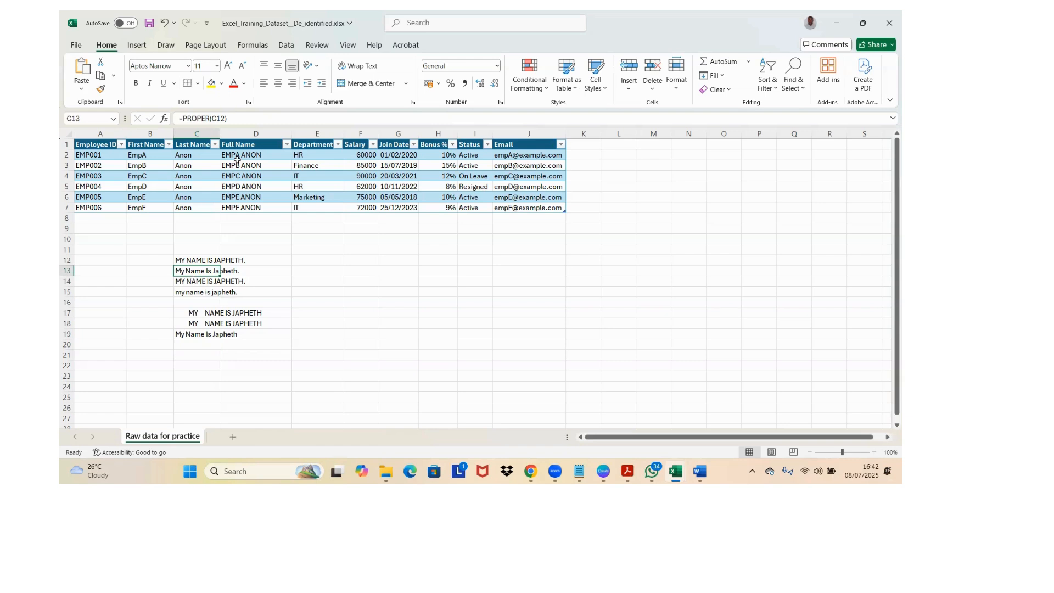
{"action": "left_click", "coordinate": [237, 164]}
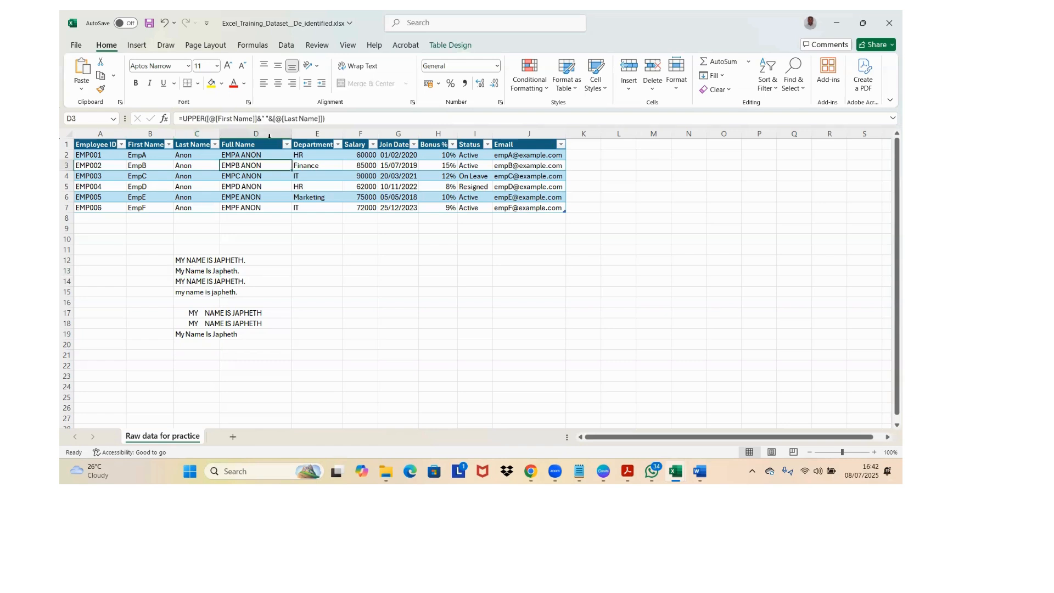
{"action": "left_click", "coordinate": [298, 130]}
{"action": "right_click", "coordinate": [298, 127]}
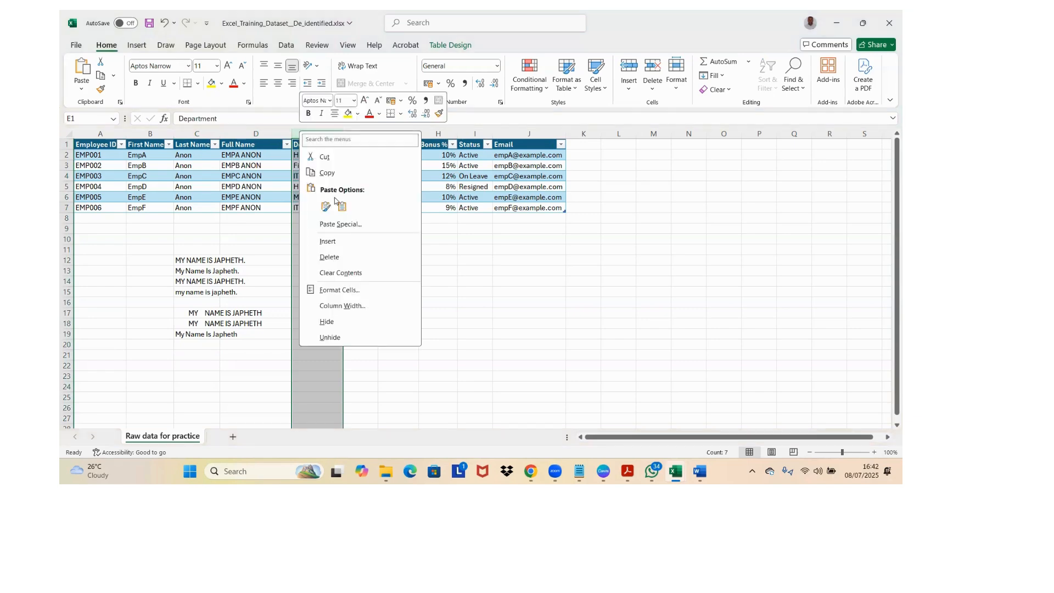
{"action": "left_click", "coordinate": [323, 244]}
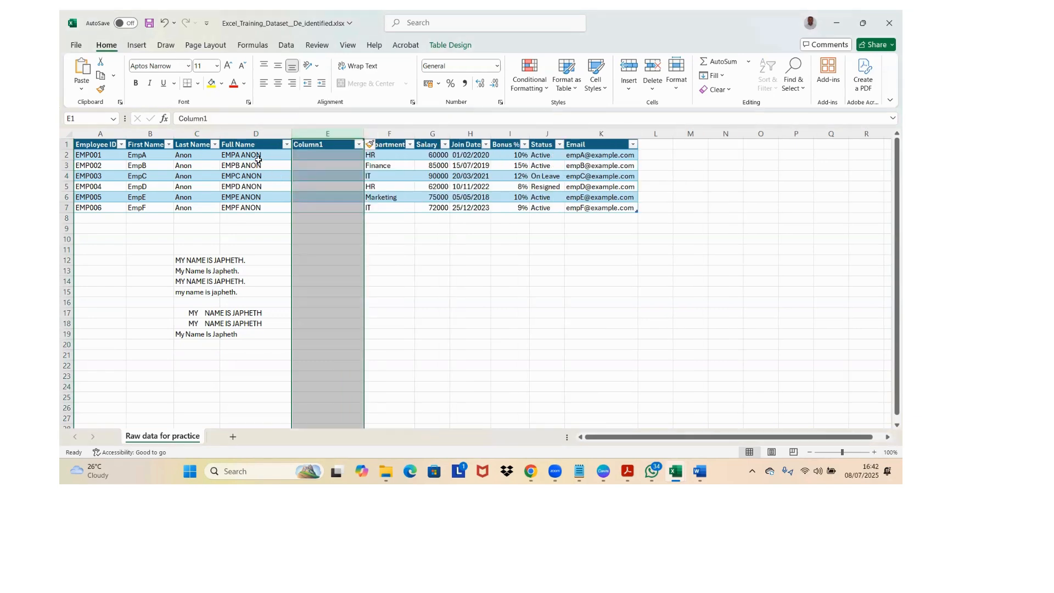
{"action": "left_click", "coordinate": [258, 165]}
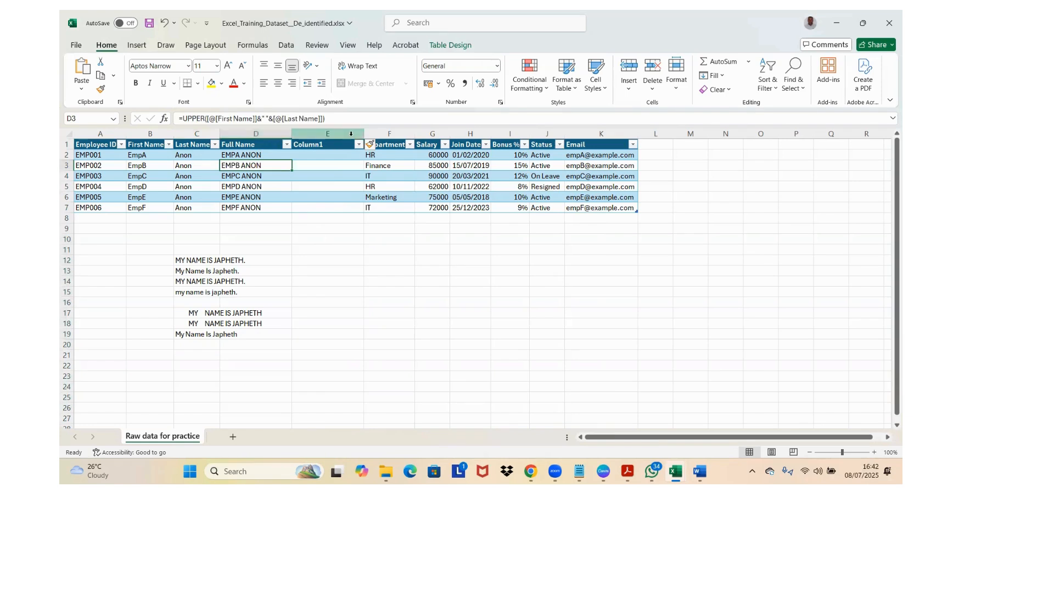
{"action": "key", "text": "ctrl+z"}
Step: Copy the table's Full Name column with its header and paste it as values starting at G12
{"action": "left_click", "coordinate": [256, 144]}
{"action": "left_click", "coordinate": [256, 144]}
{"action": "key", "text": "ctrl+c"}
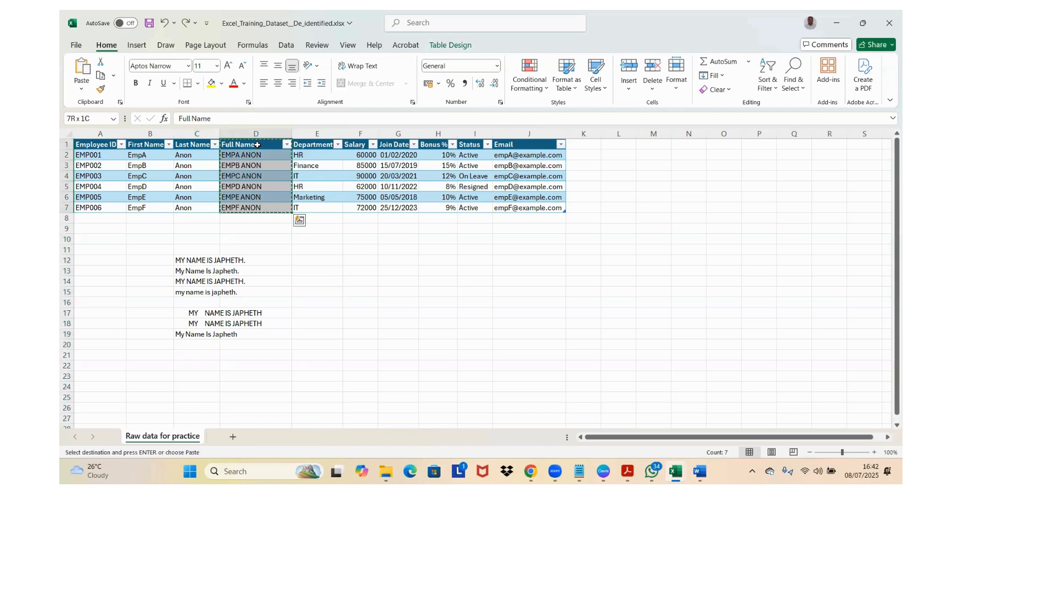
{"action": "left_click", "coordinate": [388, 256]}
{"action": "key", "text": "ctrl+alt+v"}
{"action": "key", "text": "v"}
{"action": "key", "text": "Return"}
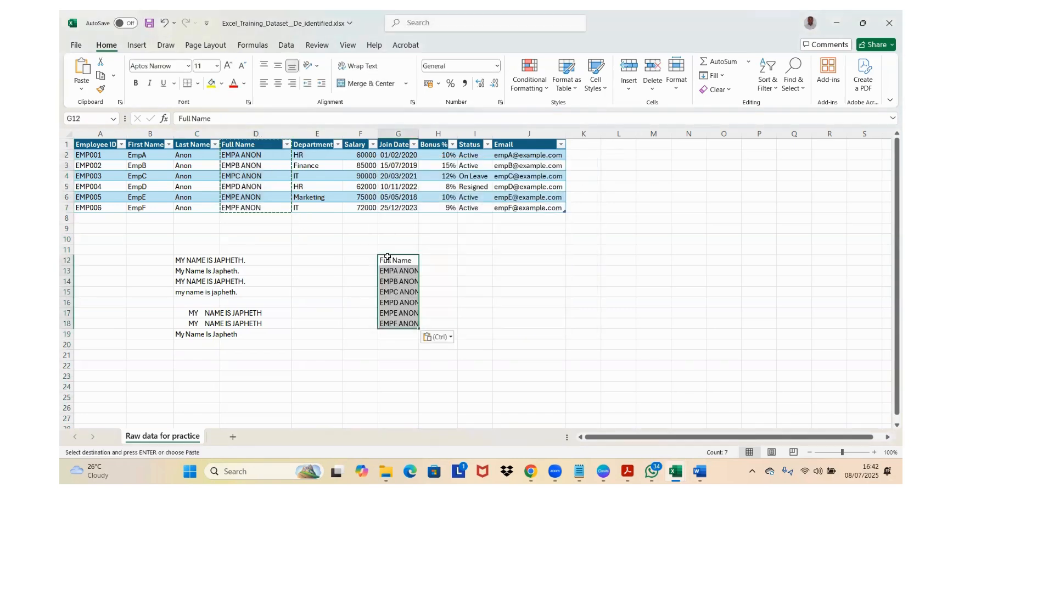
Step: Make the Full Name header in G12 of the pasted list bold
{"action": "left_click_drag", "start_coordinate": [419, 128], "coordinate": [423, 140]}
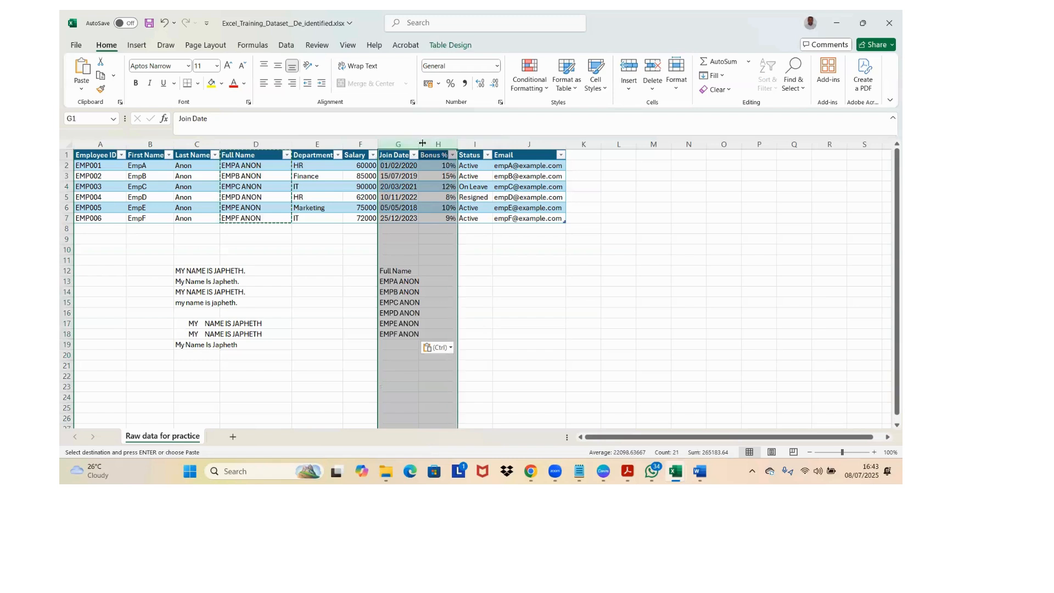
{"action": "left_click", "coordinate": [408, 272]}
{"action": "key", "text": "Down"}
{"action": "key", "text": "ctrl+shift+Down"}
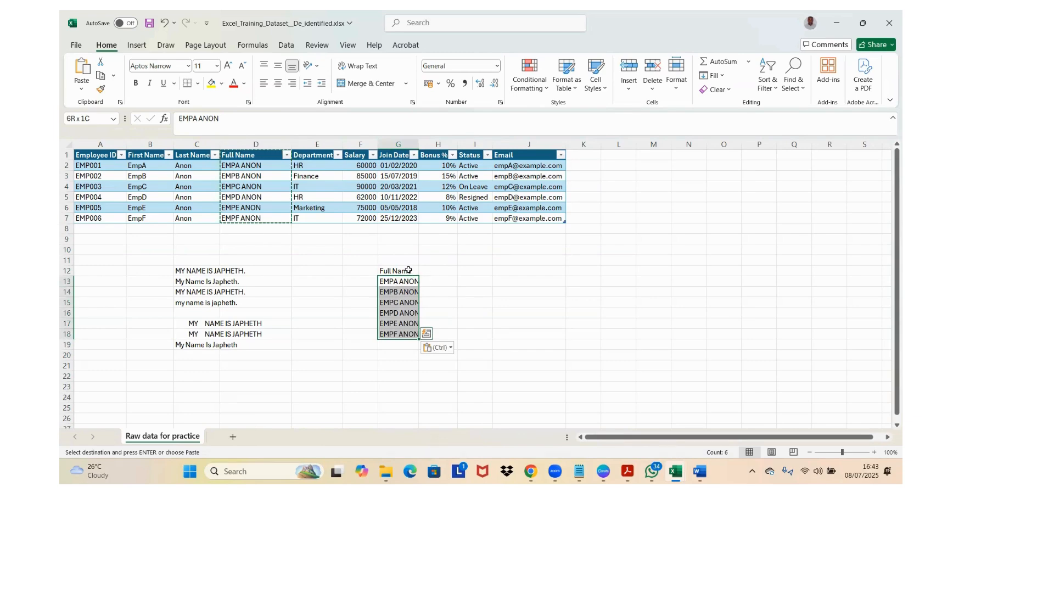
{"action": "left_click", "coordinate": [409, 270]}
{"action": "key", "text": "ctrl"}
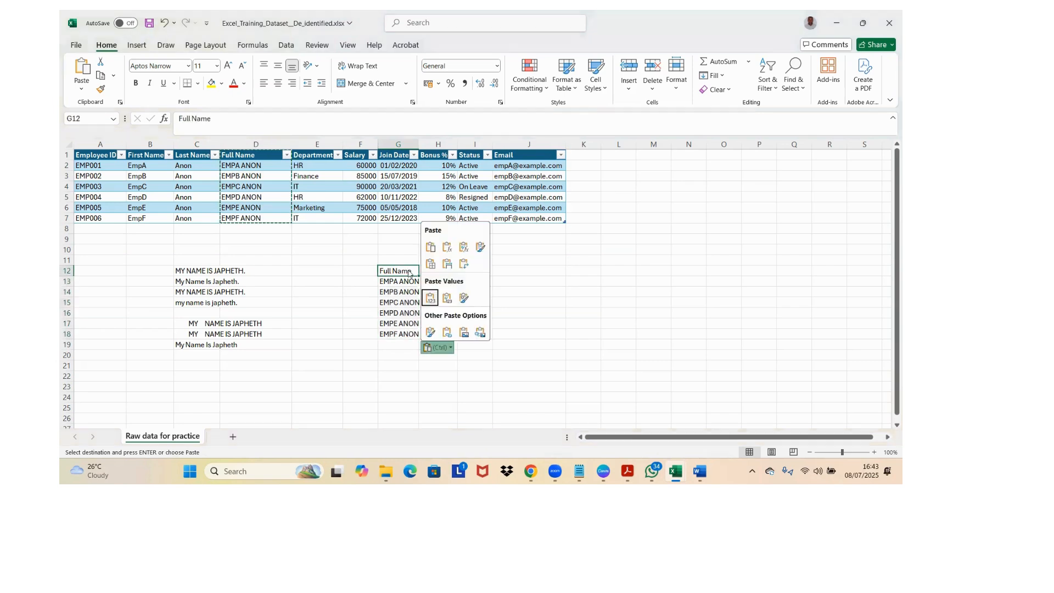
{"action": "key", "text": "ctrl"}
{"action": "key", "text": "ctrl+b"}
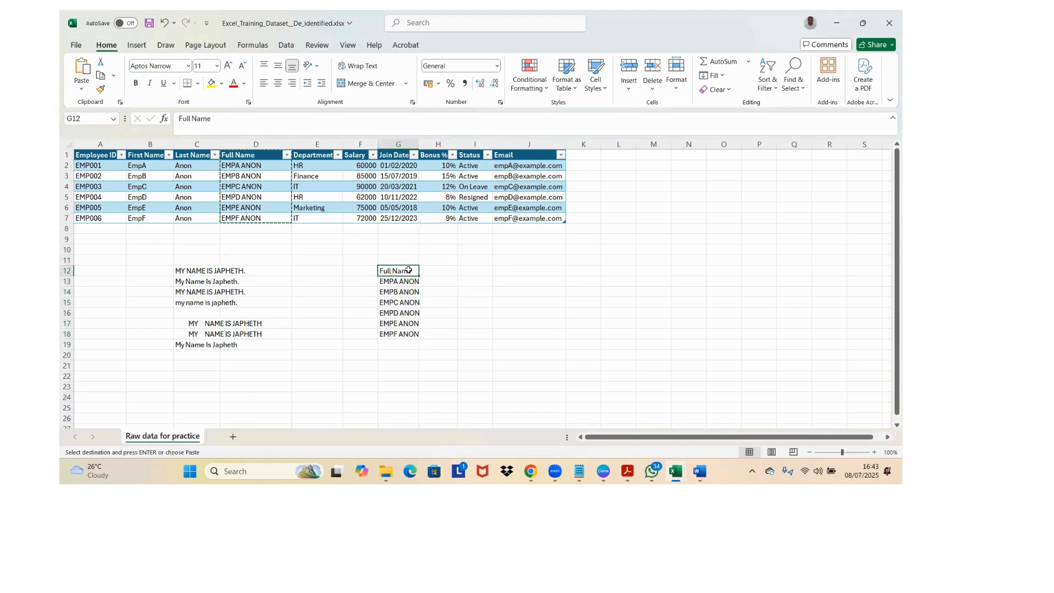
{"action": "left_click", "coordinate": [399, 280]}
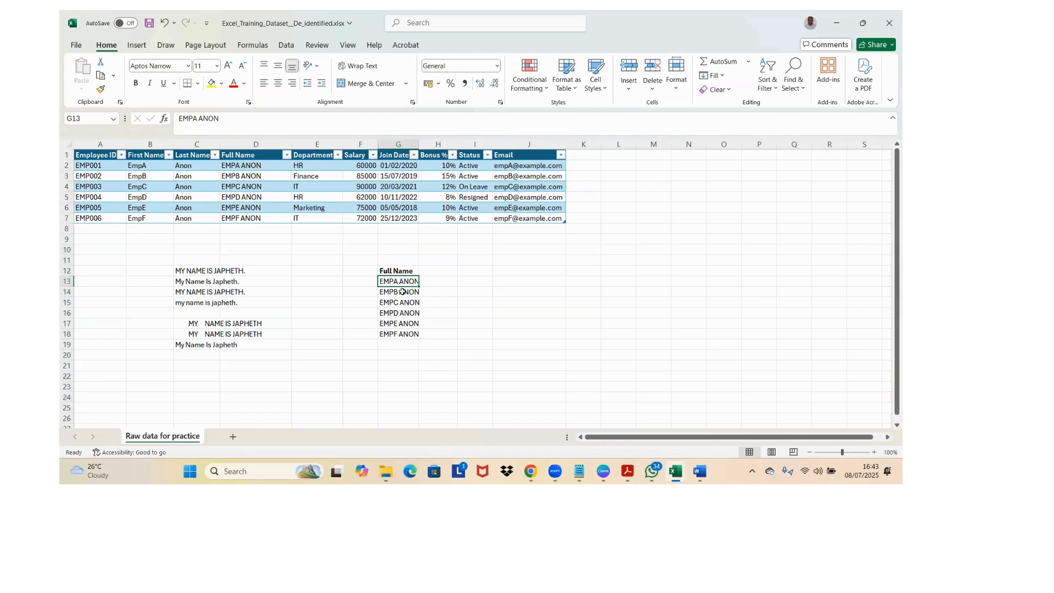
{"action": "key", "text": "Up"}
{"action": "key", "text": "Down"}
{"action": "key", "text": "Up"}
{"action": "key", "text": "Down"}
{"action": "key", "text": "ctrl+shift+Down"}
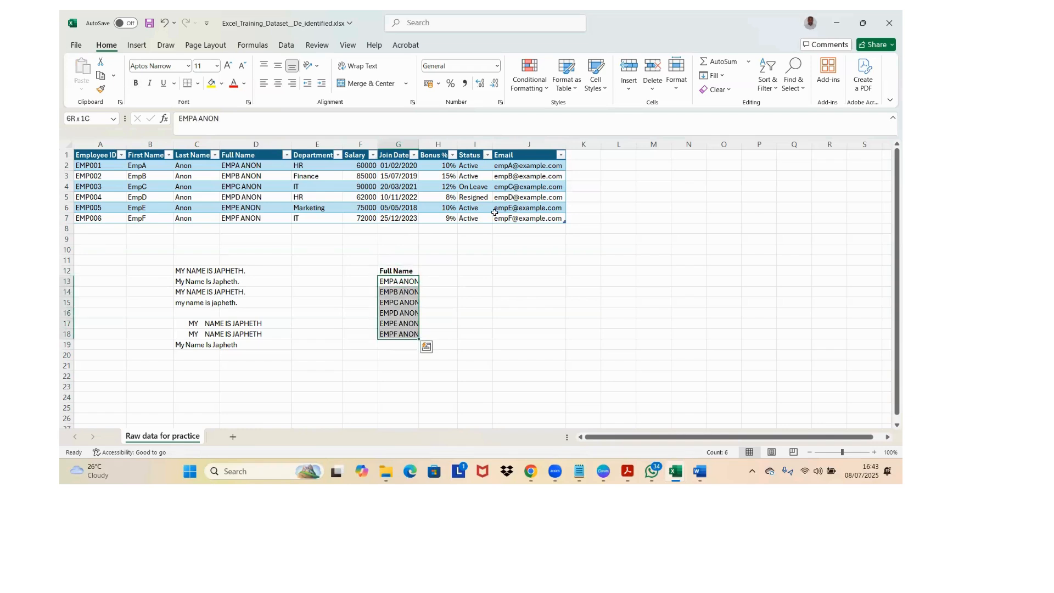
{"action": "left_click", "coordinate": [443, 282]}
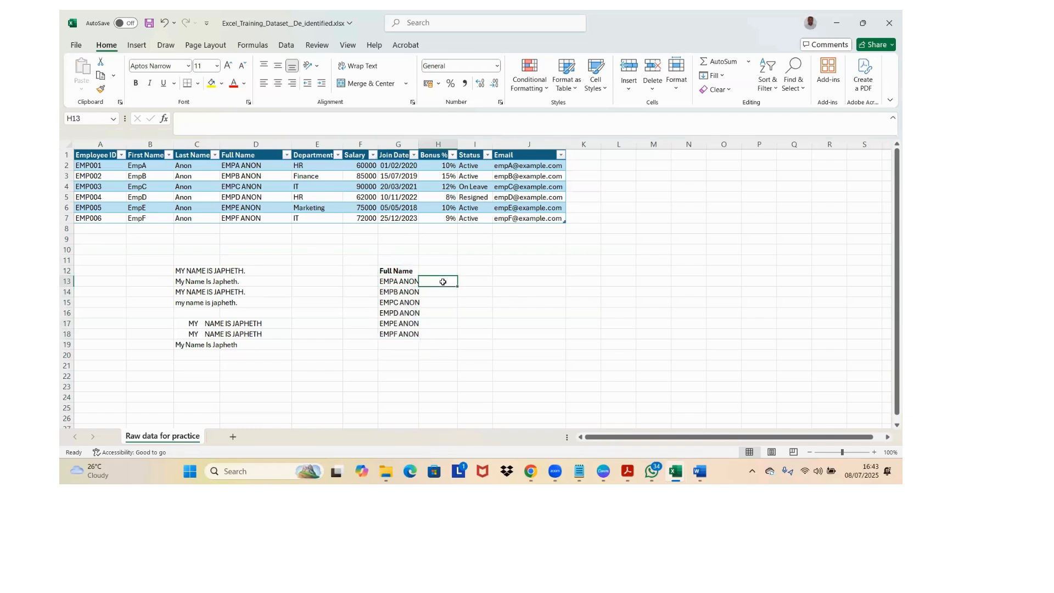
{"action": "key", "text": "shift+Right"}
{"action": "key", "text": "Right"}
{"action": "key", "text": "Left"}
{"action": "key", "text": "shift+Right"}
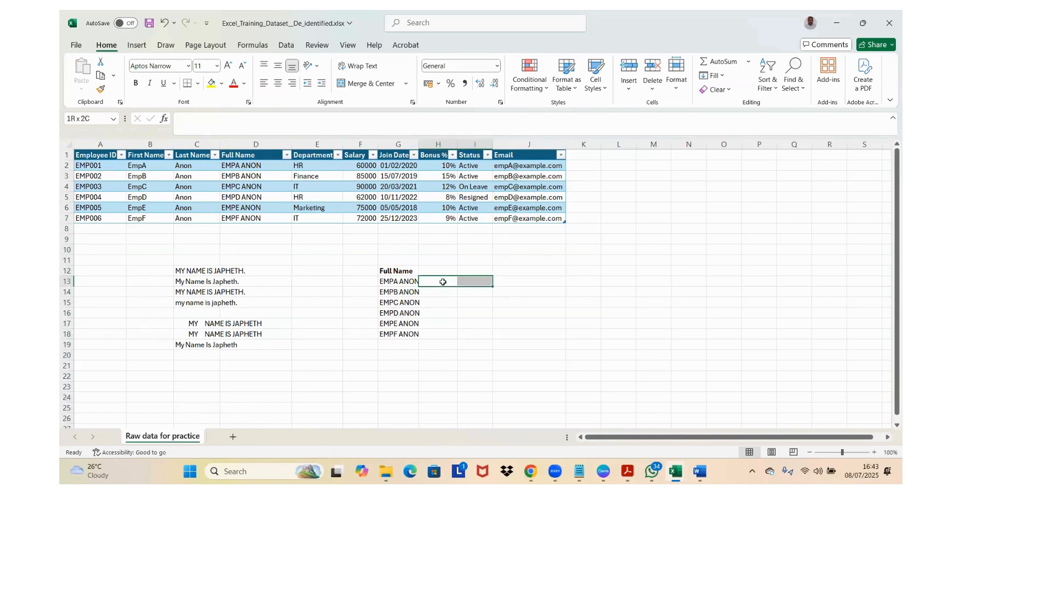
Step: Insert two empty table columns between Full Name and Department
{"action": "left_click", "coordinate": [304, 145]}
{"action": "right_click", "coordinate": [305, 147]}
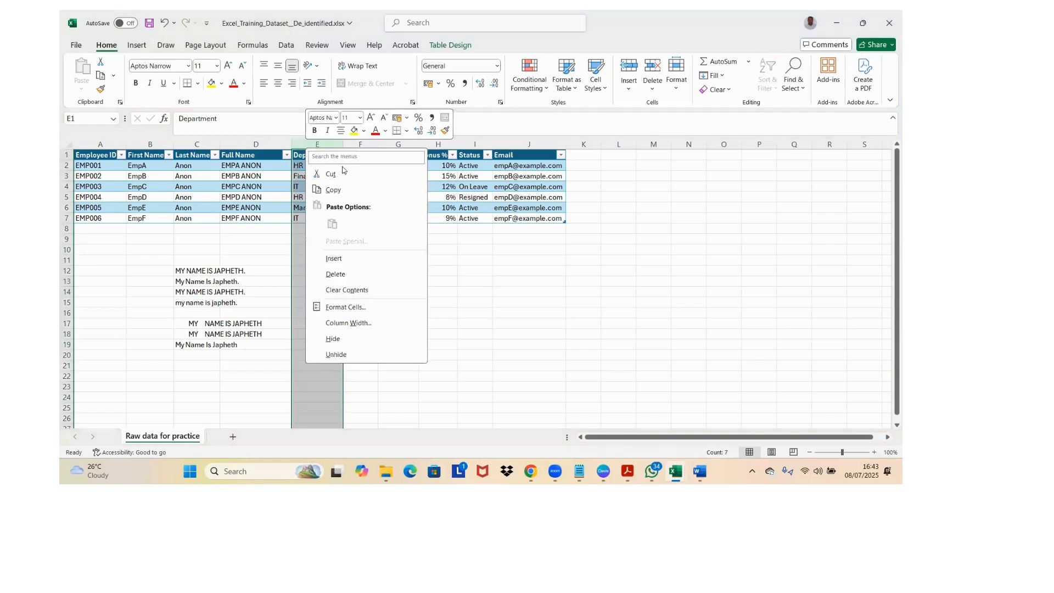
{"action": "left_click", "coordinate": [334, 258]}
{"action": "right_click", "coordinate": [319, 147]}
{"action": "key", "text": "Escape"}
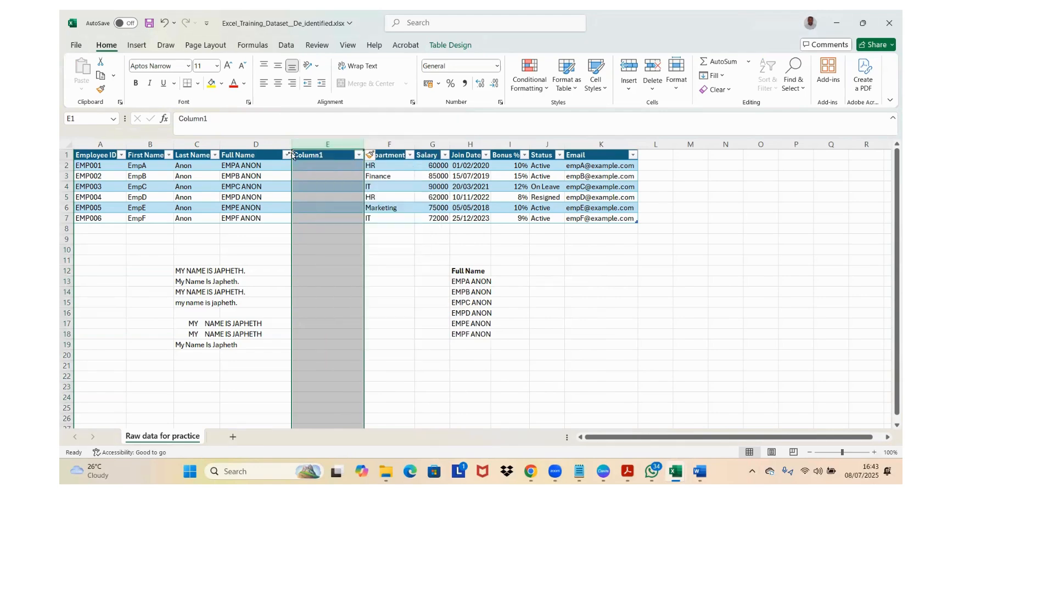
{"action": "left_click_drag", "start_coordinate": [314, 146], "coordinate": [316, 149]}
{"action": "right_click", "coordinate": [316, 149]}
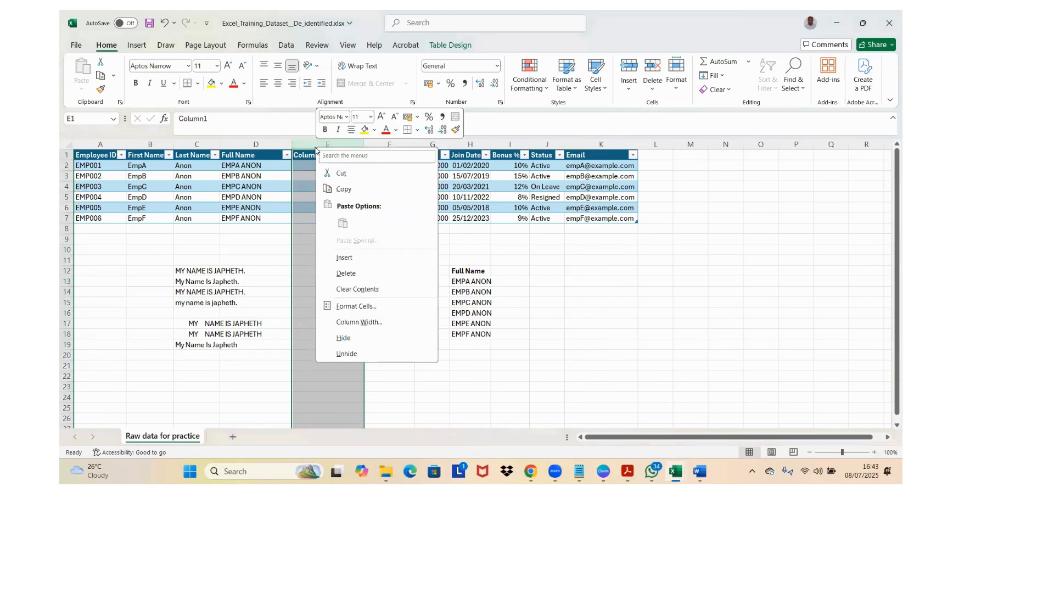
{"action": "left_click", "coordinate": [333, 258]}
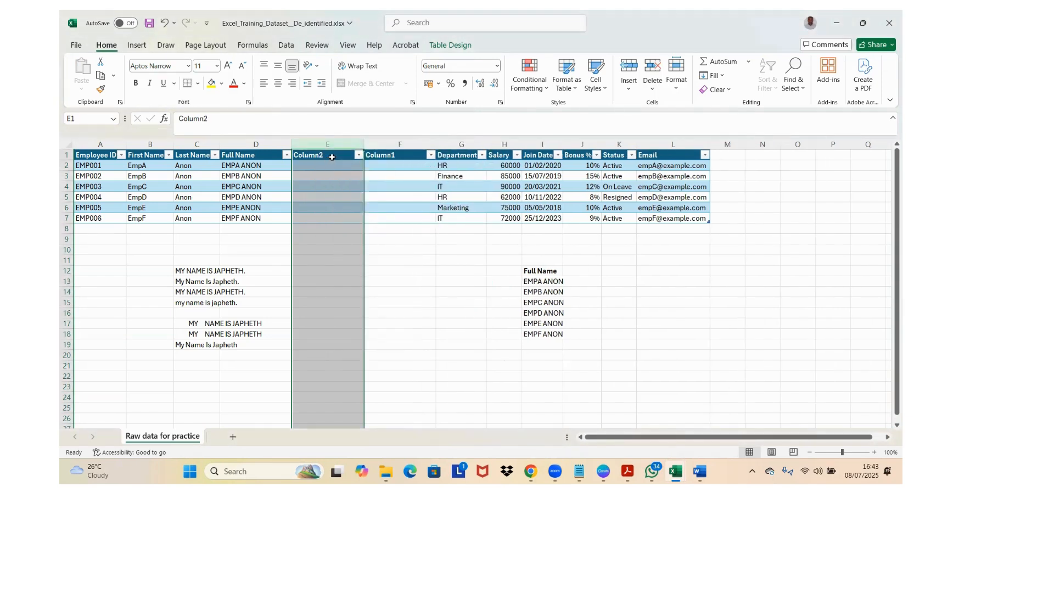
Step: Name the first of the new columns "First name" in header cell E1
{"action": "left_click", "coordinate": [332, 157]}
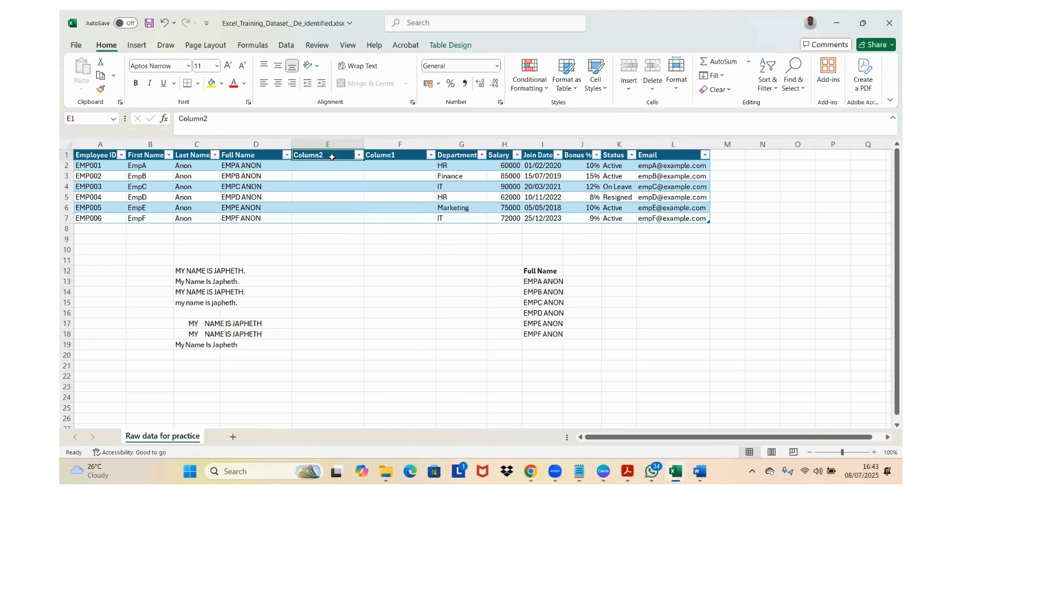
{"action": "type", "text": "fIRL"}
{"action": "key", "text": "BackSpace"}
{"action": "key", "text": "BackSpace"}
{"action": "key", "text": "BackSpace"}
{"action": "key", "text": "BackSpace"}
{"action": "key", "text": "Caps_Lock"}
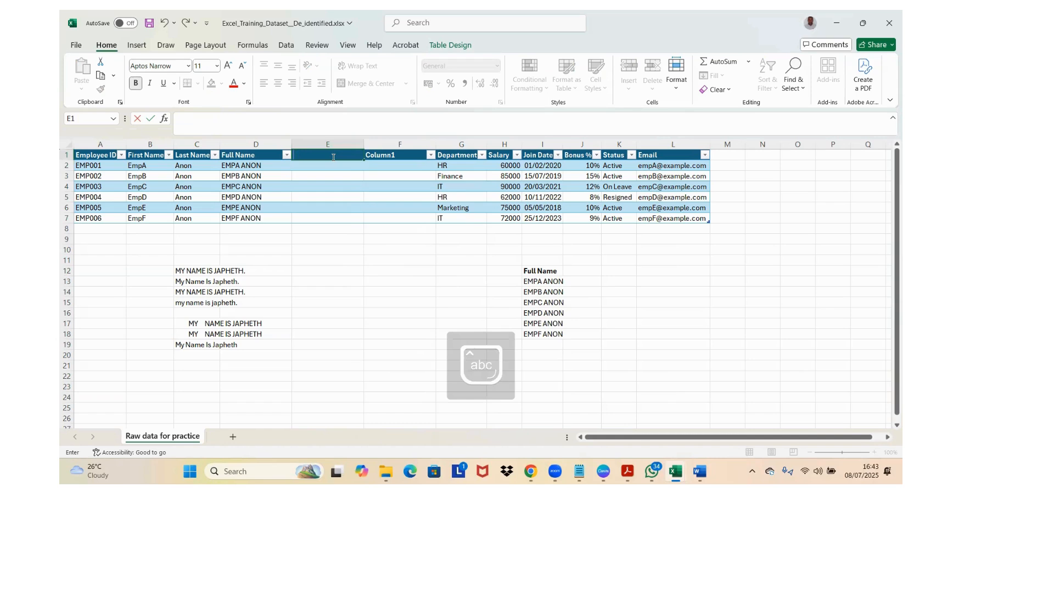
{"action": "type", "text": "Firs"}
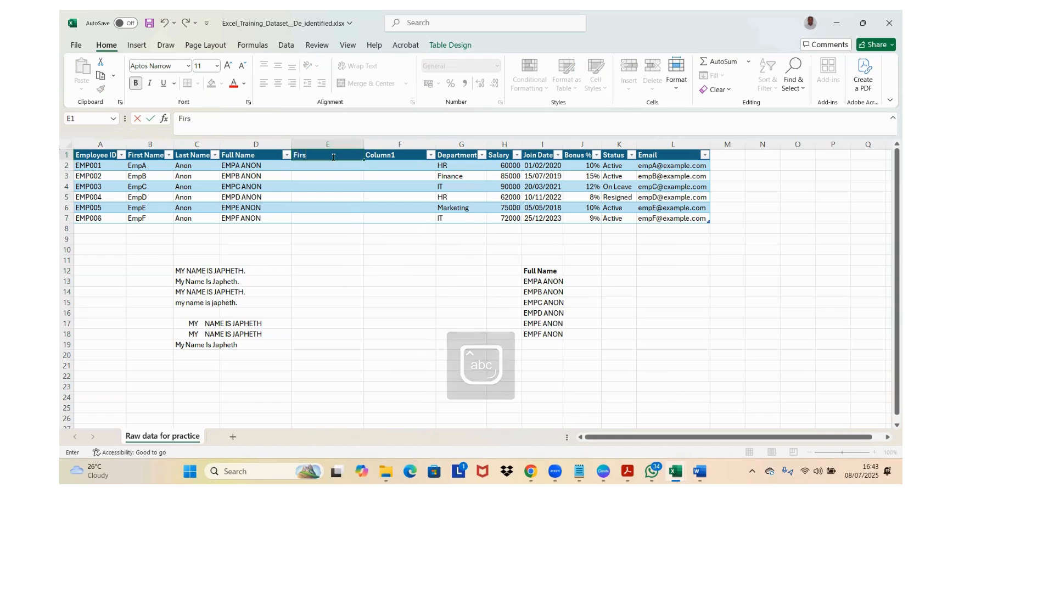
{"action": "type", "text": "t name"}
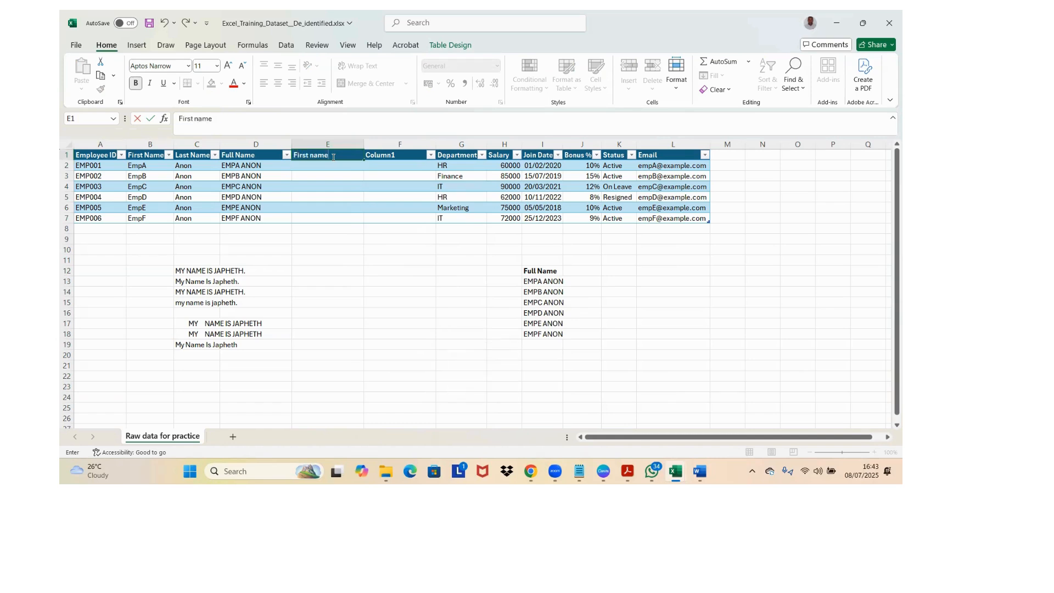
{"action": "key", "text": "Tab"}
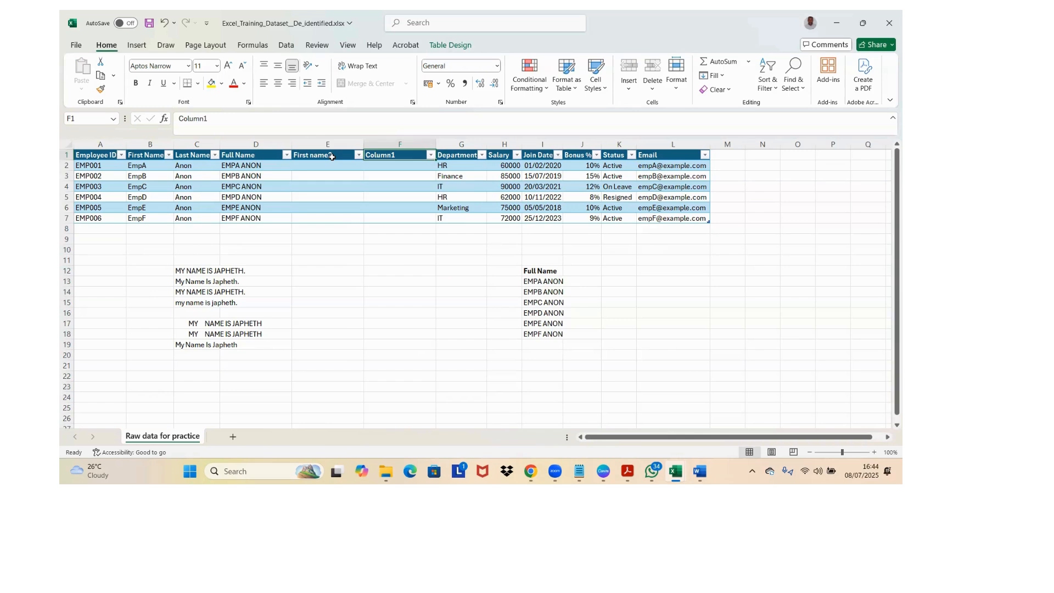
Step: Name the second new column "last name" in header cell F1
{"action": "type", "text": "last n a"}
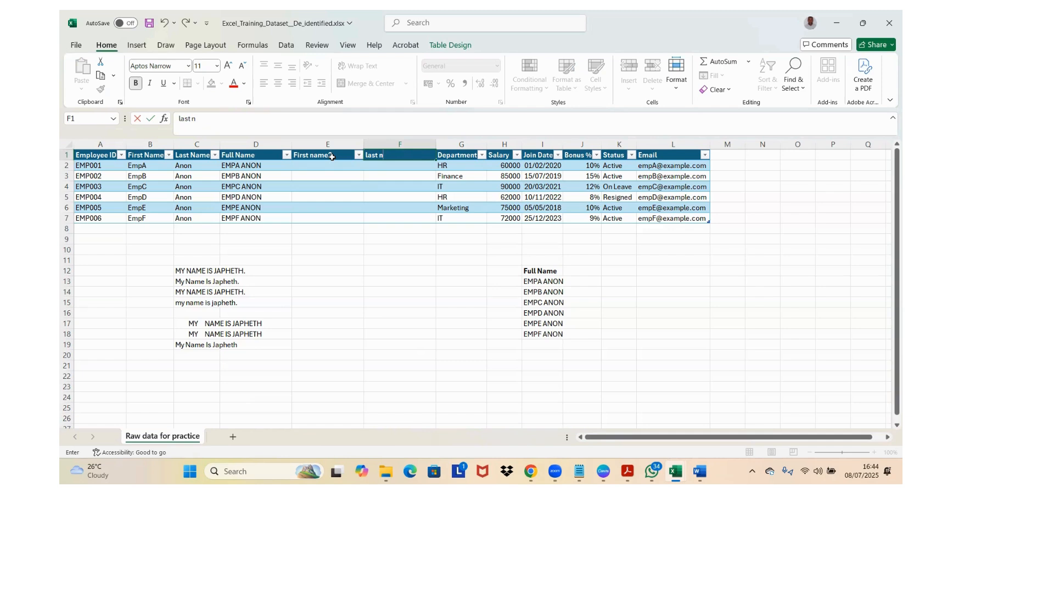
{"action": "type", "text": "me"}
{"action": "key", "text": "Return"}
Step: Examine the formulas behind the Full Name column entries beside the new empty columns
{"action": "left_click", "coordinate": [332, 157]}
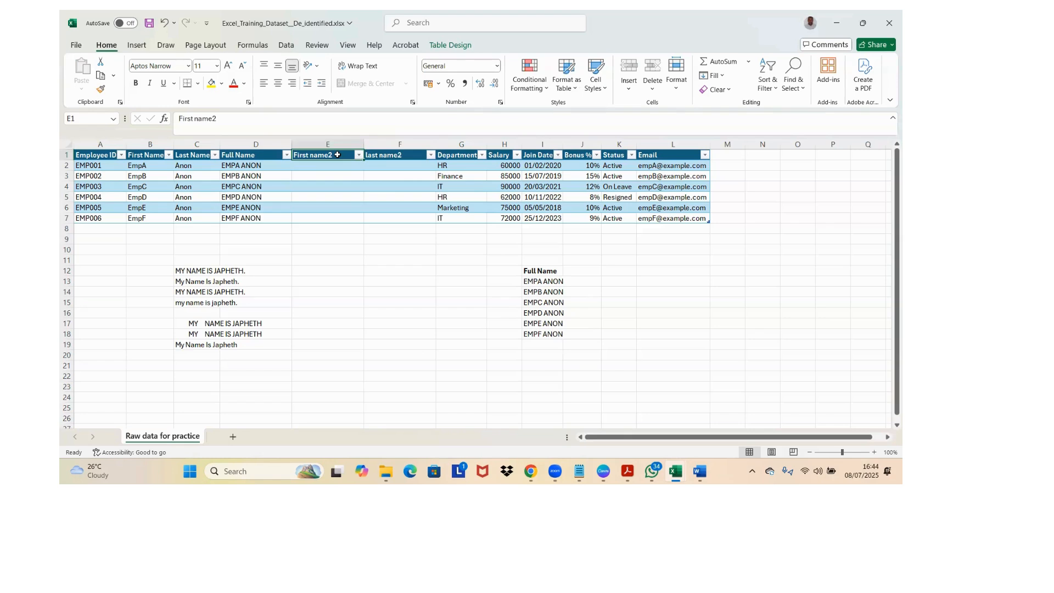
{"action": "key", "text": "Down"}
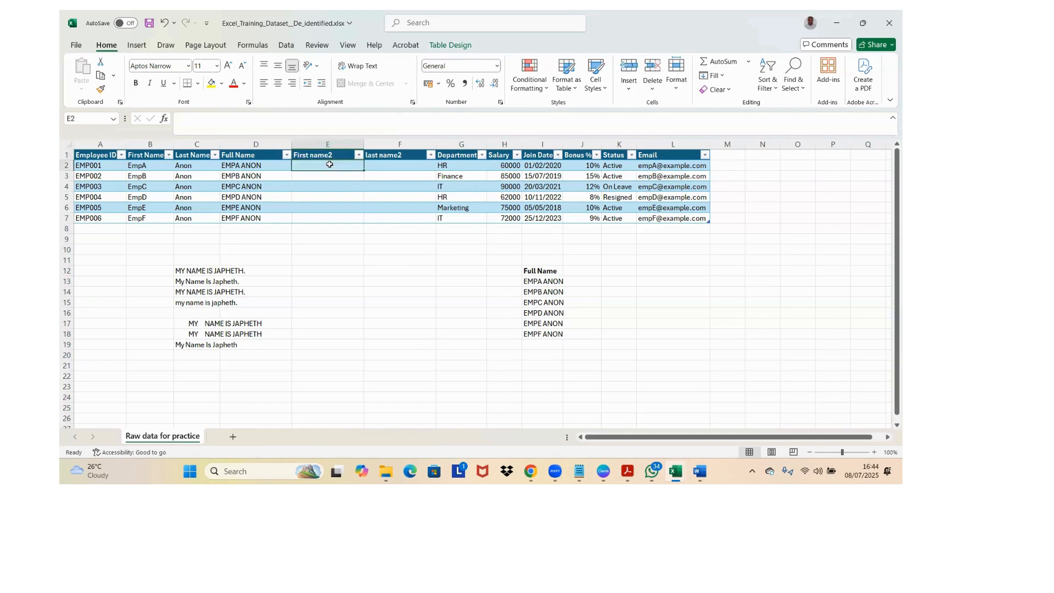
{"action": "left_click", "coordinate": [240, 166]}
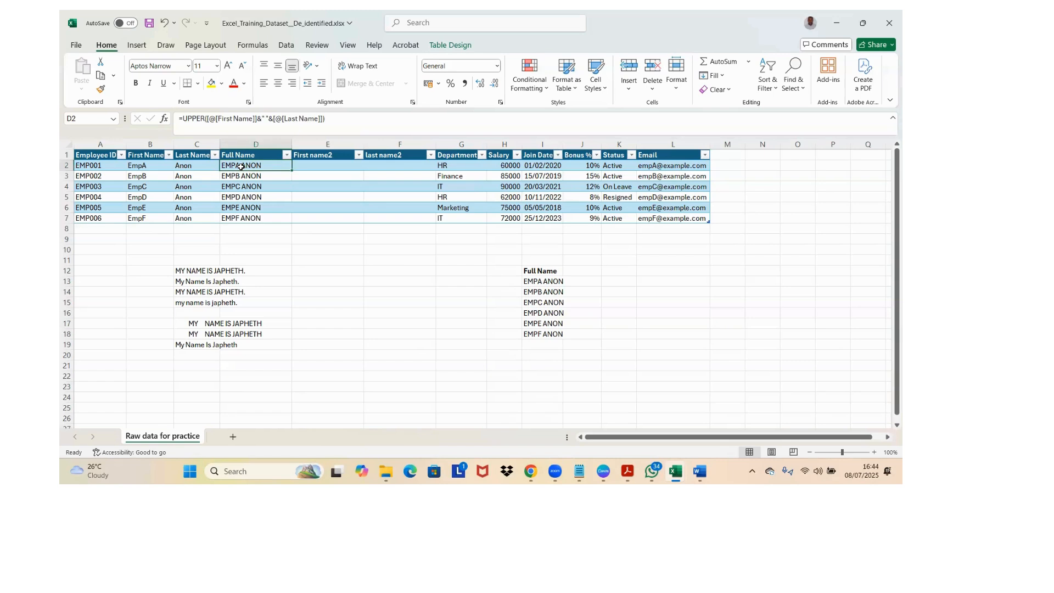
{"action": "key", "text": "ctrl+shift+Down"}
{"action": "key", "text": "Up"}
{"action": "key", "text": "Down"}
{"action": "key", "text": "Down"}
{"action": "key", "text": "Down"}
{"action": "key", "text": "Down"}
{"action": "key", "text": "Down"}
{"action": "key", "text": "Up"}
{"action": "key", "text": "Up"}
{"action": "key", "text": "Up"}
{"action": "key", "text": "Up"}
{"action": "key", "text": "Up"}
Step: Replace the Full Name formulas in D2:D7 with static text by copying the cells and pasting them in place as values
{"action": "key", "text": "Down"}
{"action": "key", "text": "ctrl+shift+Down"}
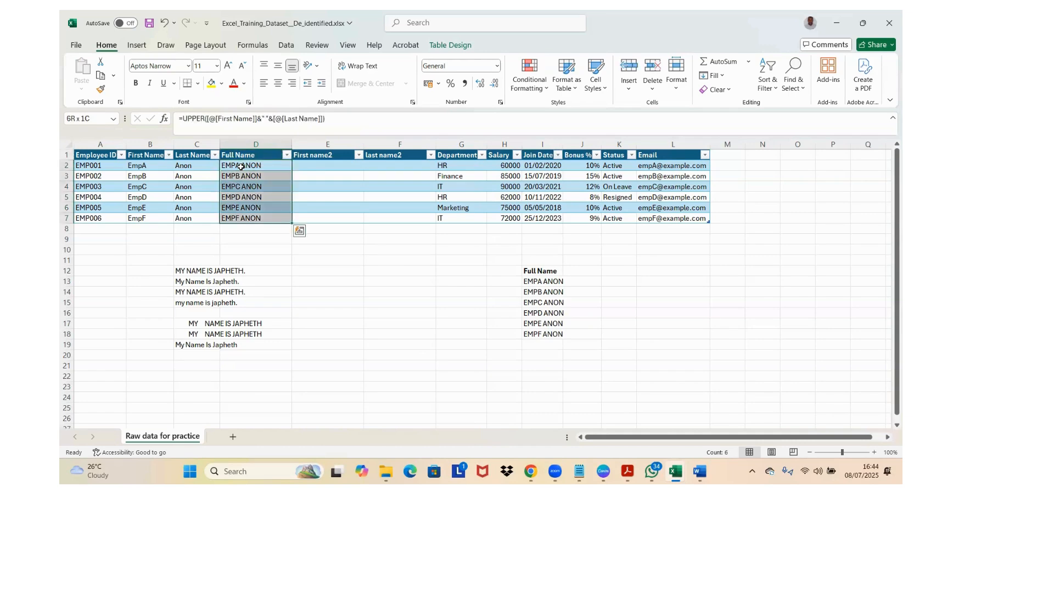
{"action": "key", "text": "ctrl+q"}
{"action": "key", "text": "Escape"}
{"action": "key", "text": "ctrl+c"}
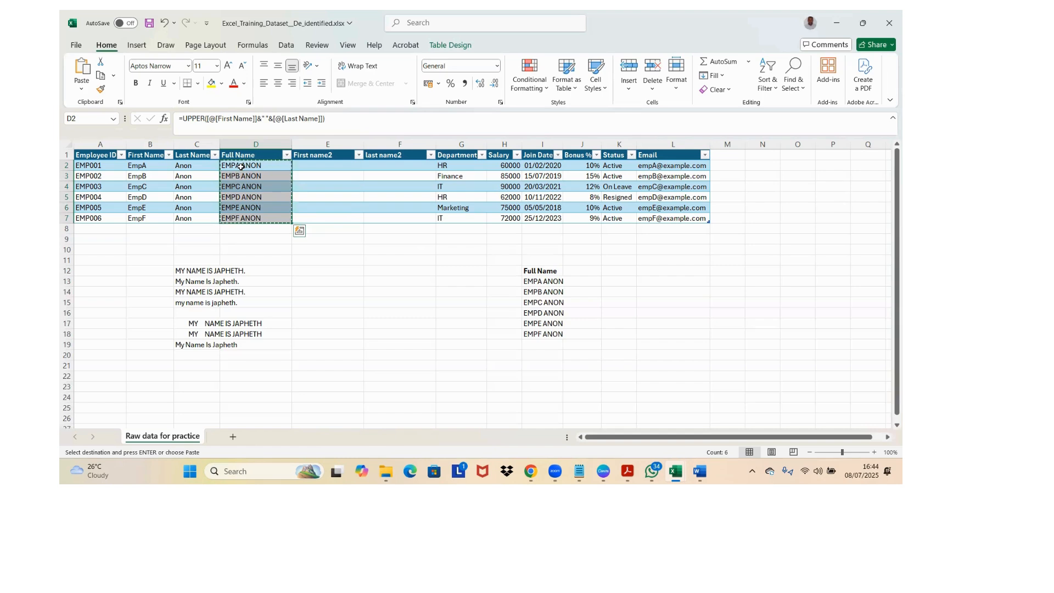
{"action": "key", "text": "ctrl+alt+v"}
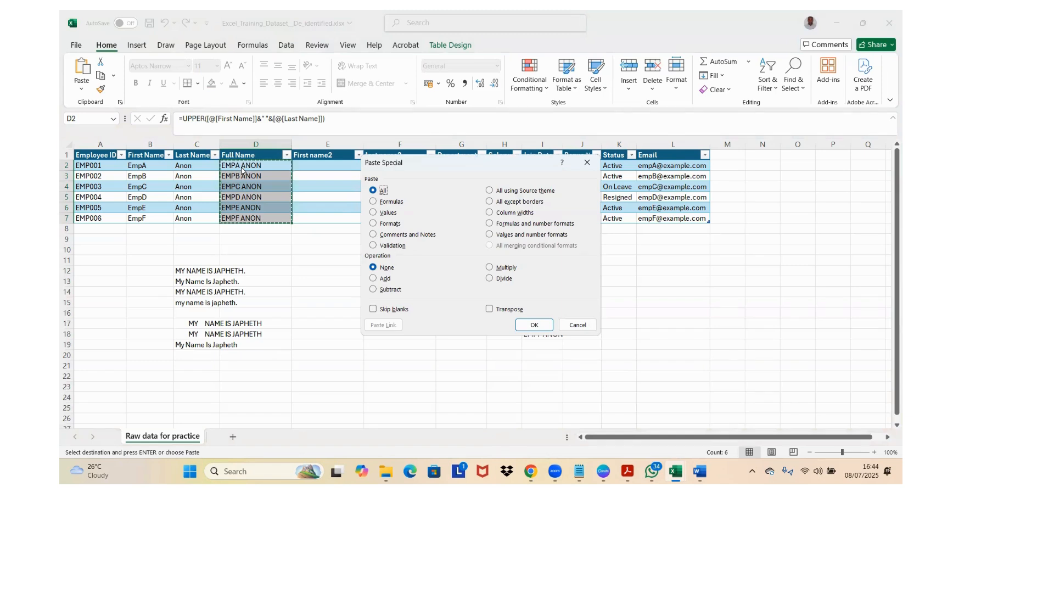
{"action": "left_click", "coordinate": [374, 212]}
{"action": "left_click", "coordinate": [534, 324]}
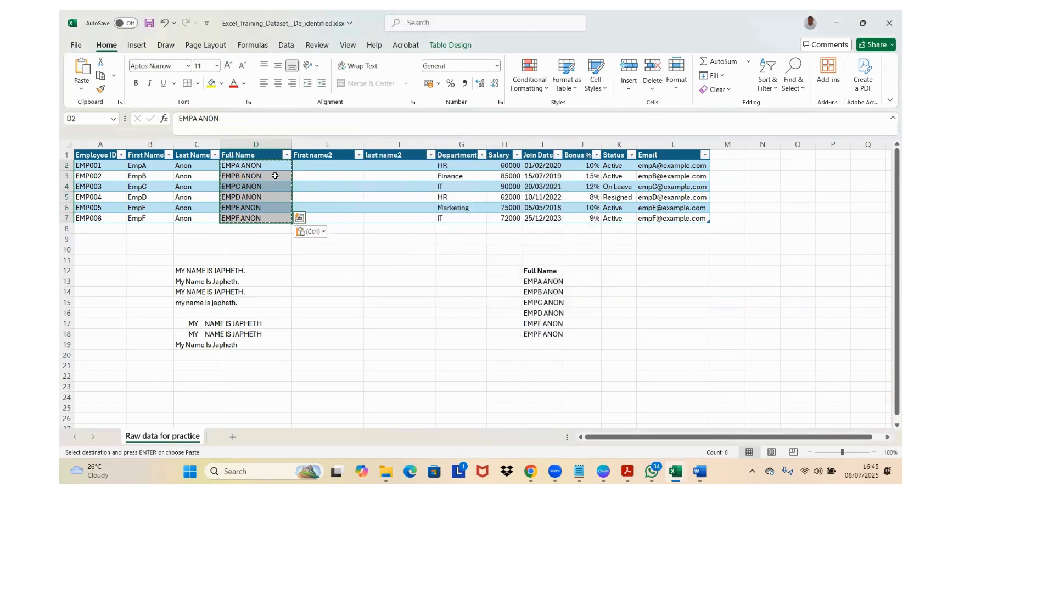
Step: Inspect the Full Name cells from D2 down to see whether they hold plain text or formulas
{"action": "left_click", "coordinate": [275, 175]}
{"action": "key", "text": "Down"}
{"action": "key", "text": "Up"}
{"action": "key", "text": "Up"}
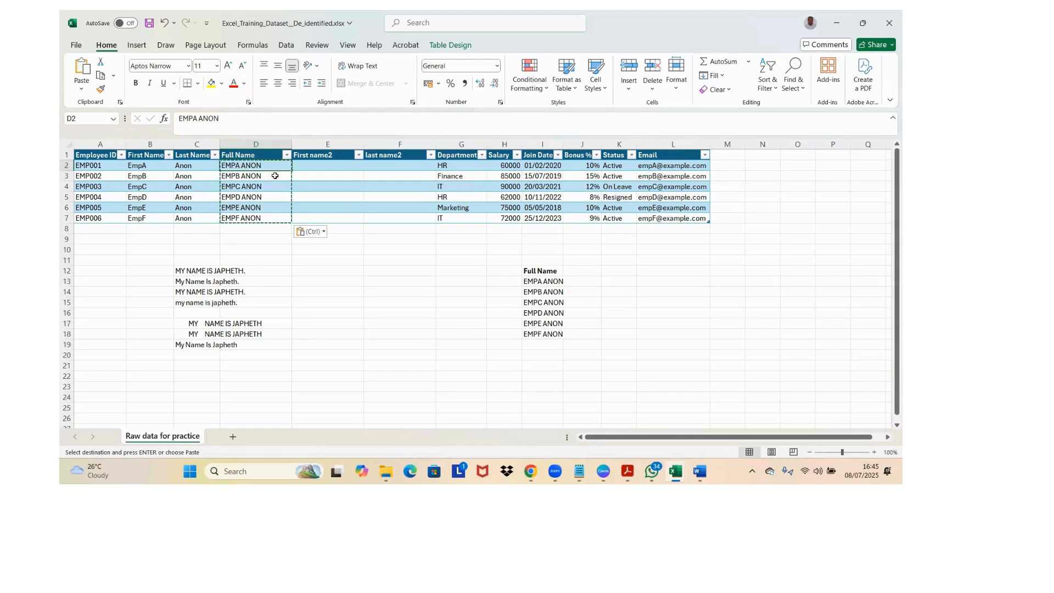
{"action": "key", "text": "ctrl+shift+Down"}
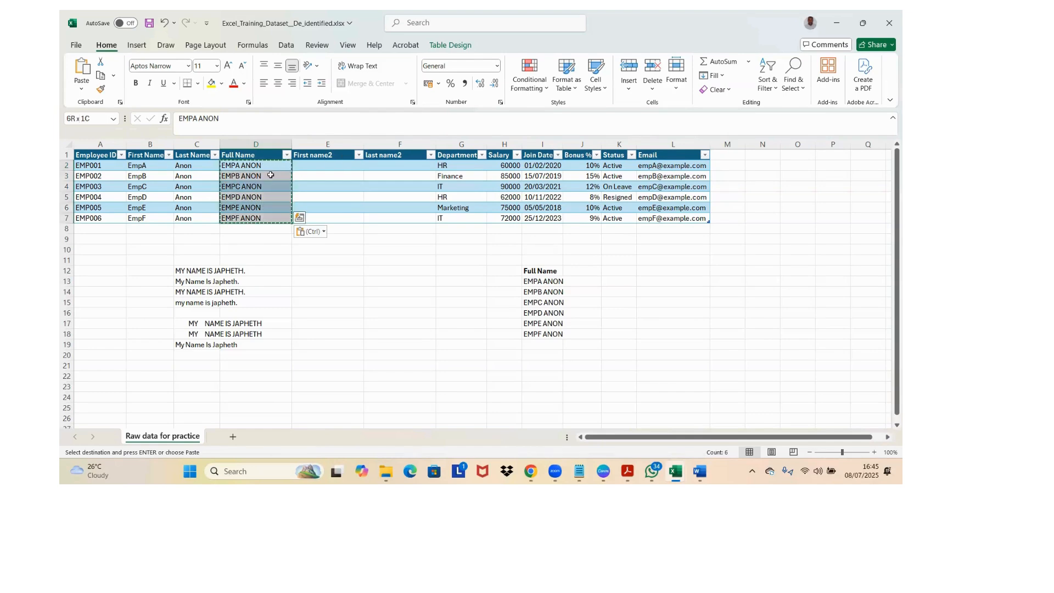
{"action": "left_click", "coordinate": [285, 45]}
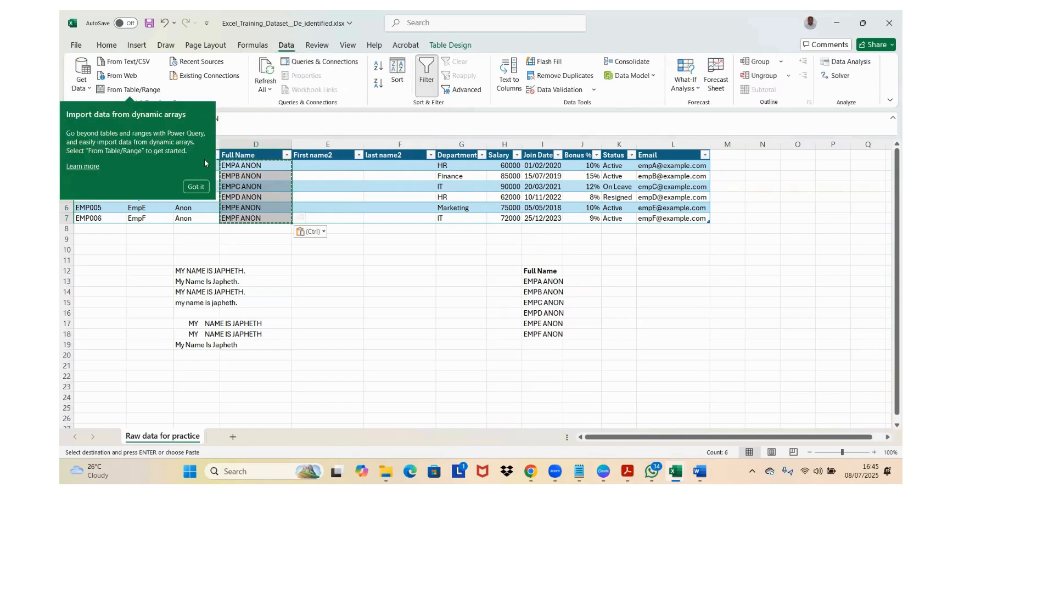
{"action": "left_click", "coordinate": [196, 187]}
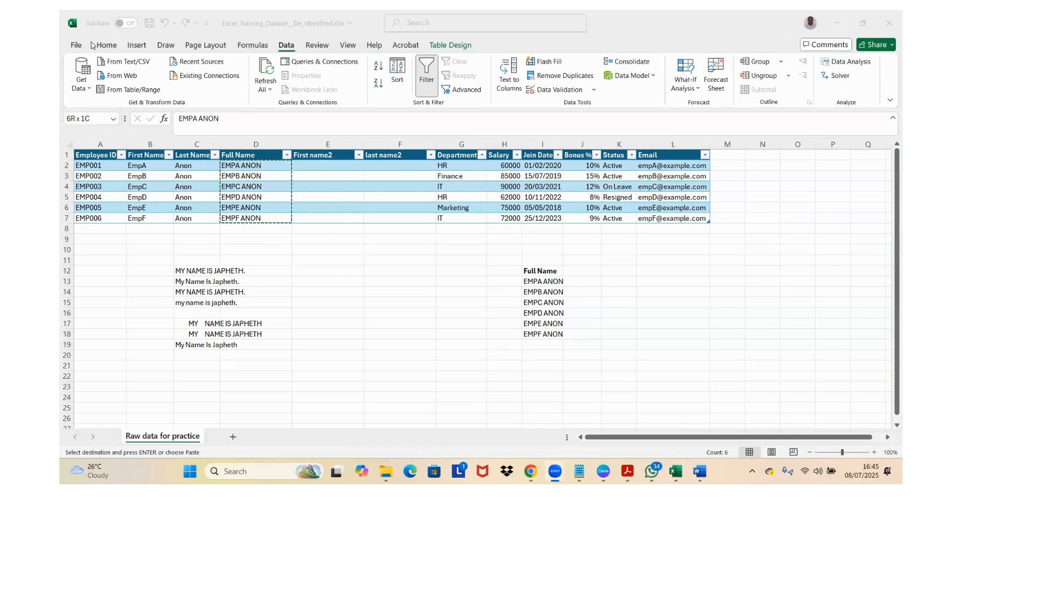
{"action": "left_click", "coordinate": [276, 46]}
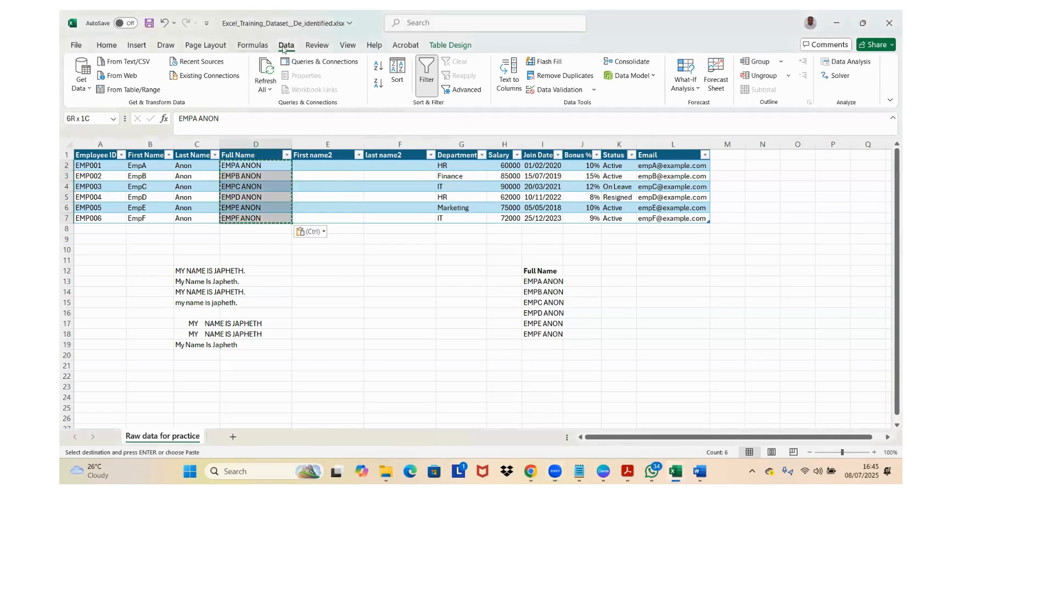
{"action": "left_click", "coordinate": [324, 46]}
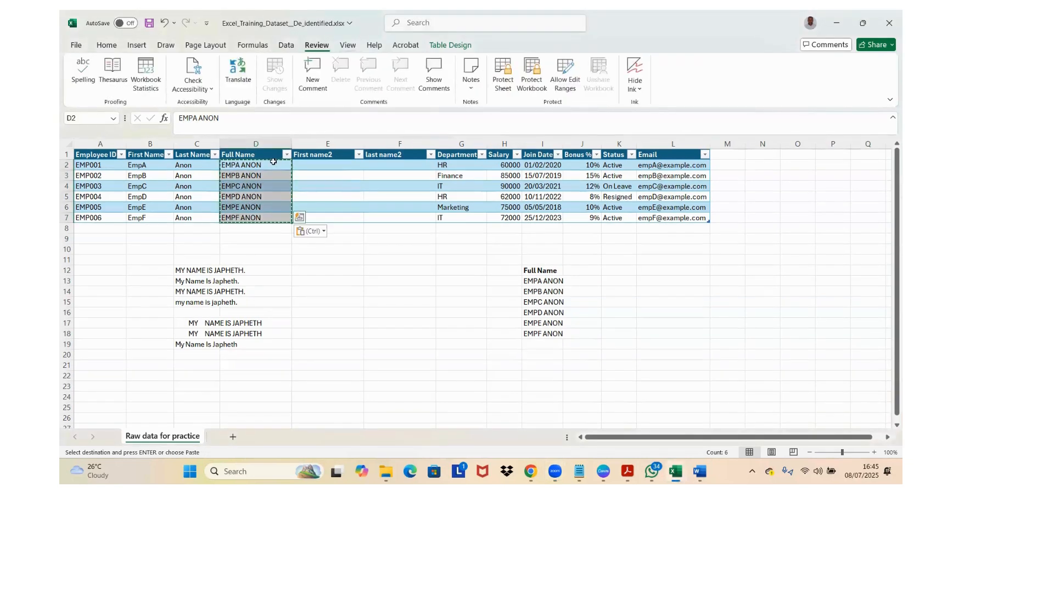
{"action": "left_click", "coordinate": [257, 174]}
{"action": "left_click", "coordinate": [265, 163]}
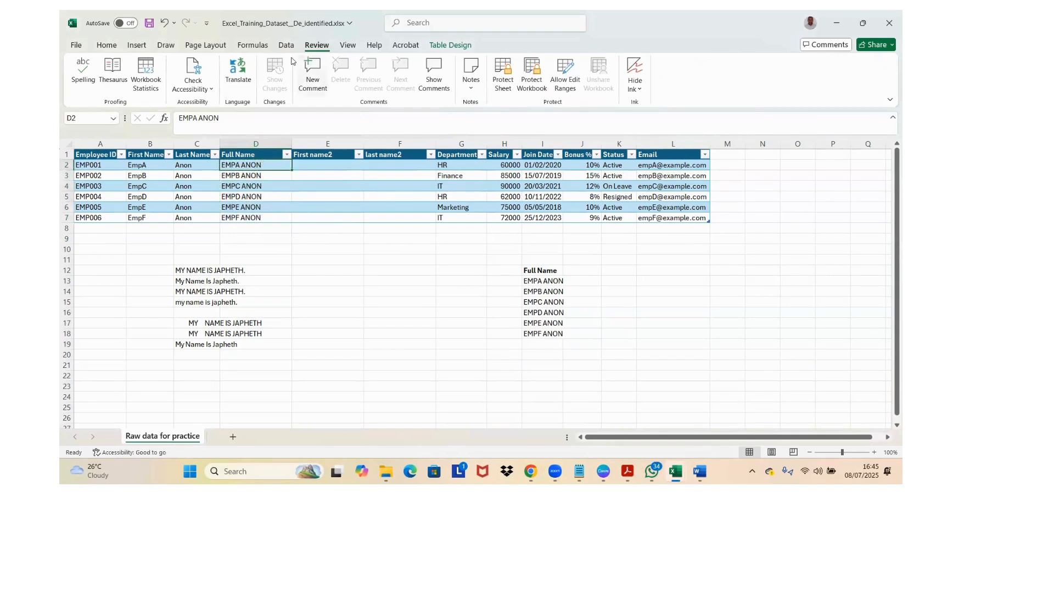
Step: Split the full names in D2:D7 with Text to Columns, delimited by tab and space, consecutive delimiters as one, General format, destination $D$2
{"action": "left_click", "coordinate": [260, 148]}
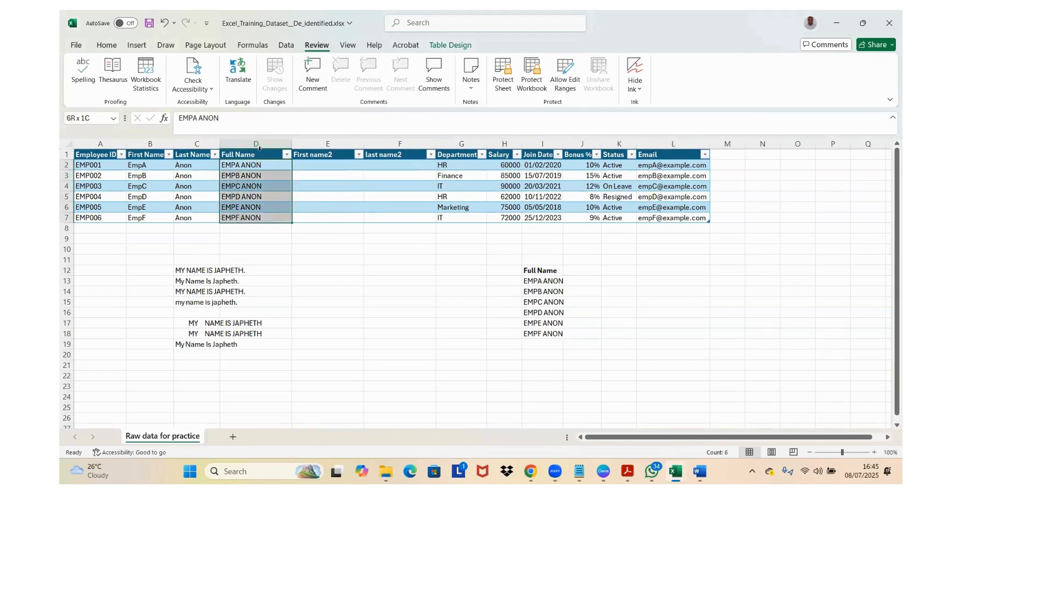
{"action": "left_click", "coordinate": [292, 45]}
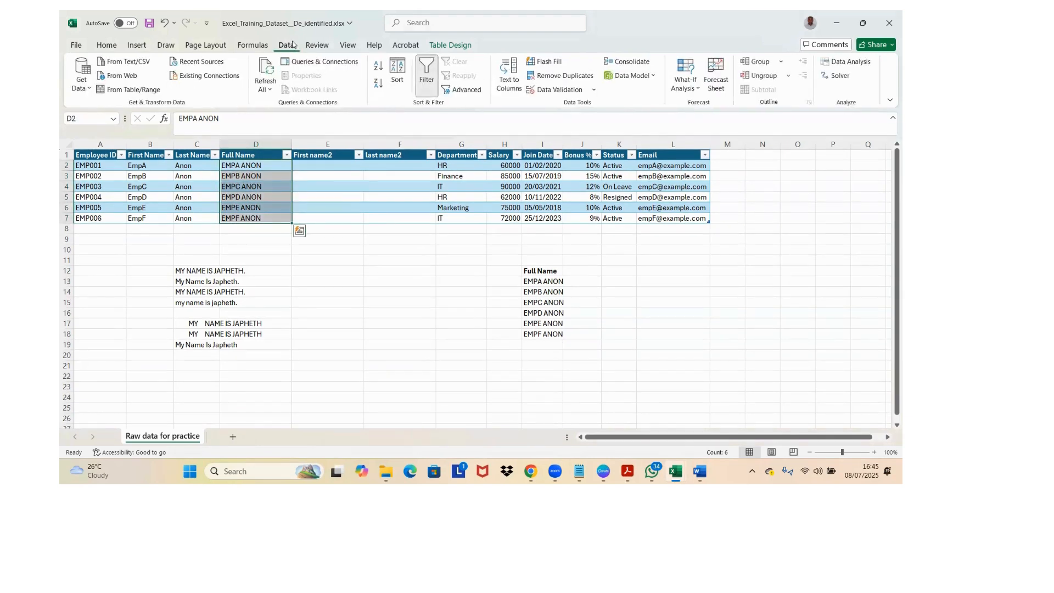
{"action": "left_click", "coordinate": [514, 73]}
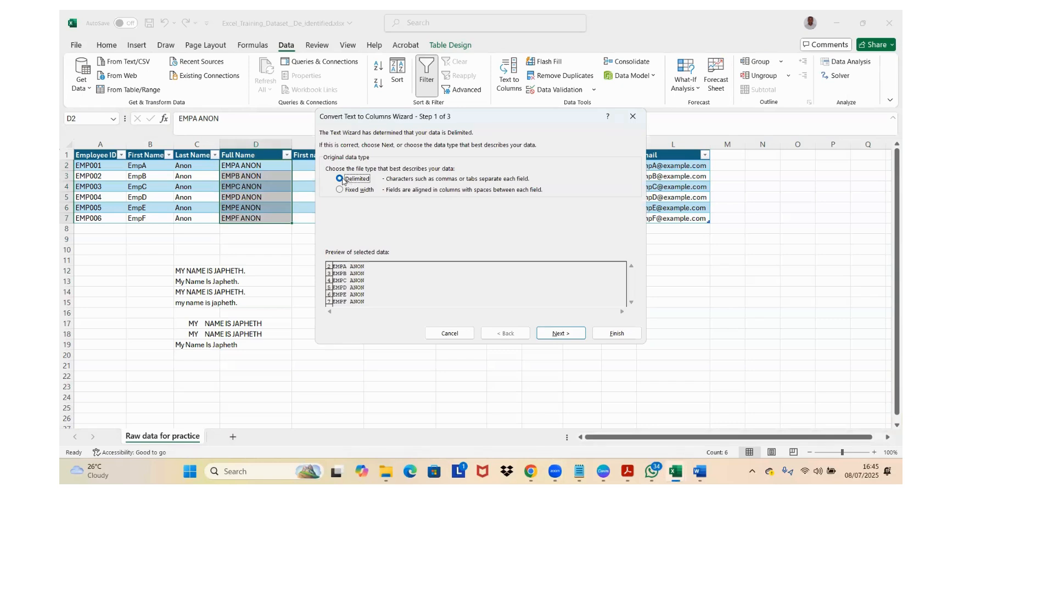
{"action": "left_click", "coordinate": [546, 334]}
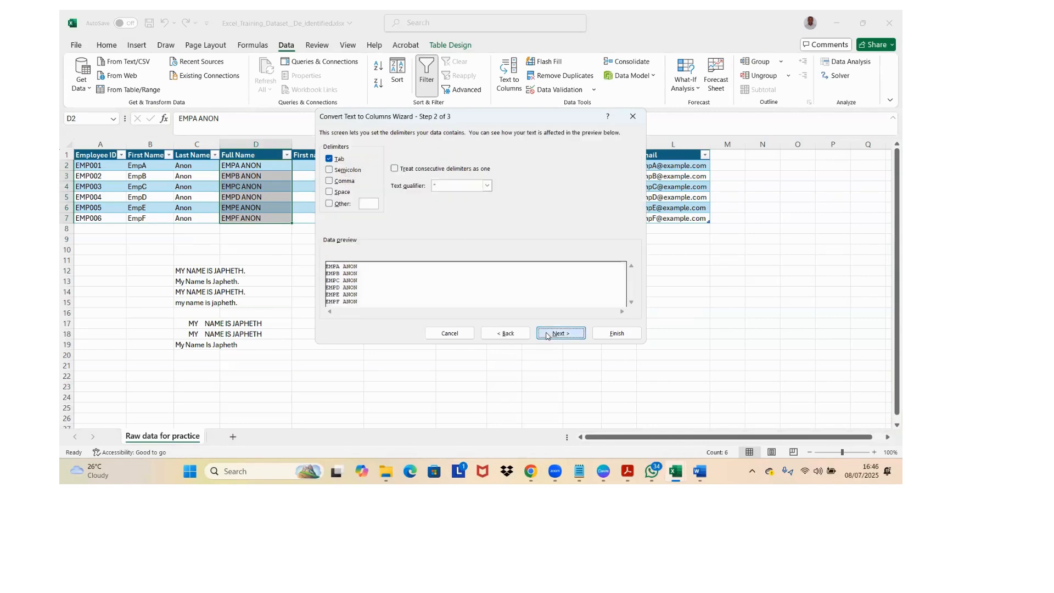
{"action": "left_click", "coordinate": [332, 192]}
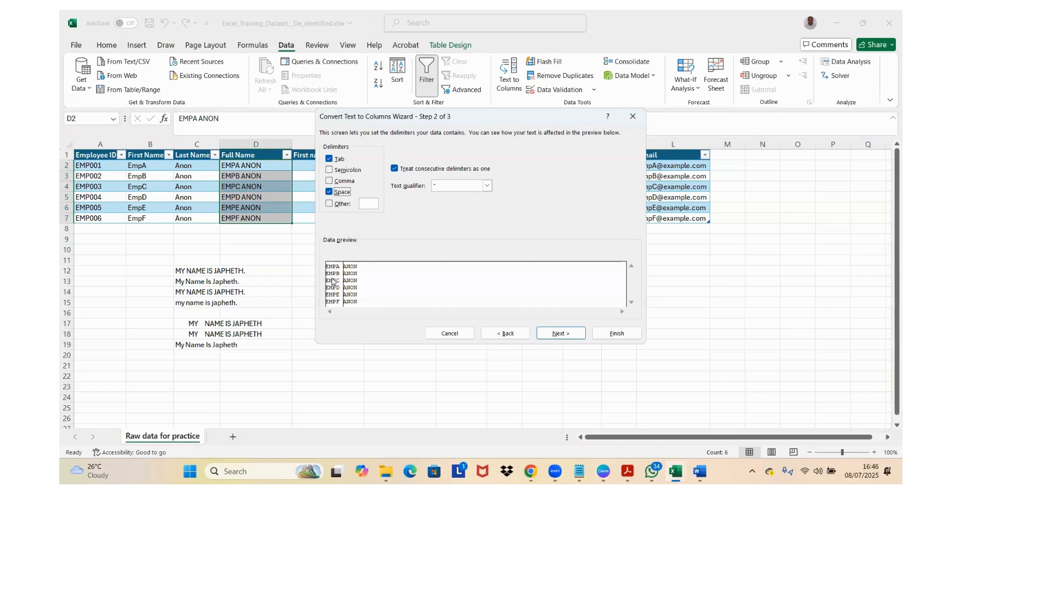
{"action": "left_click", "coordinate": [558, 333]}
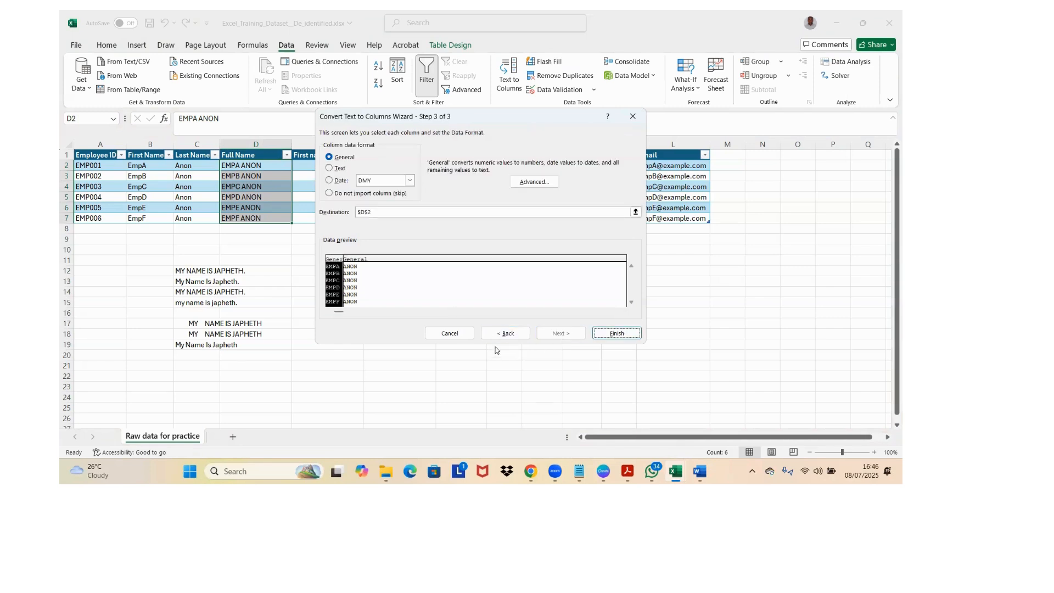
{"action": "left_click", "coordinate": [505, 333]}
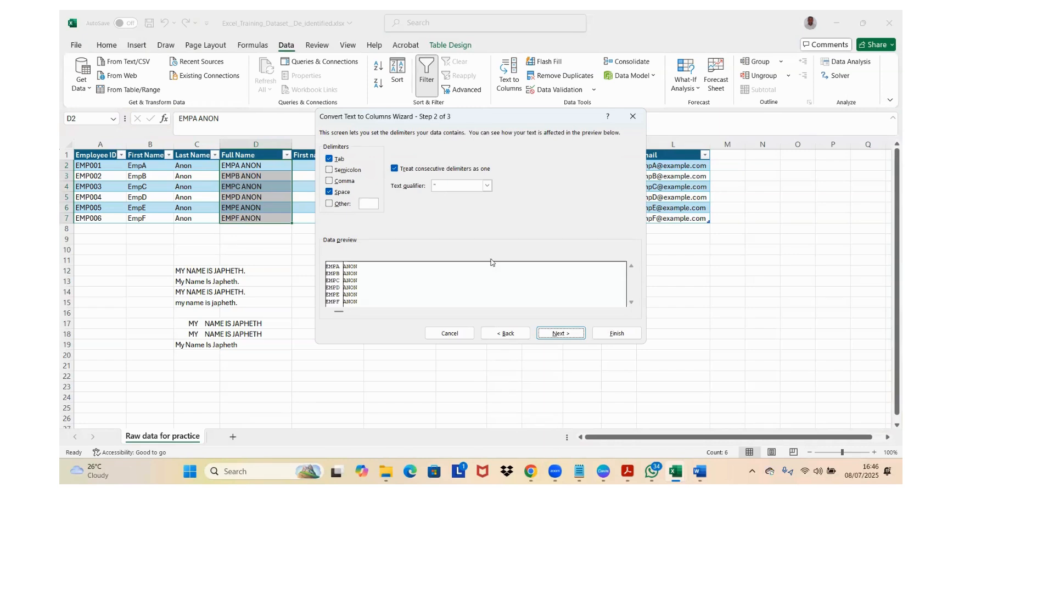
{"action": "left_click", "coordinate": [569, 334]}
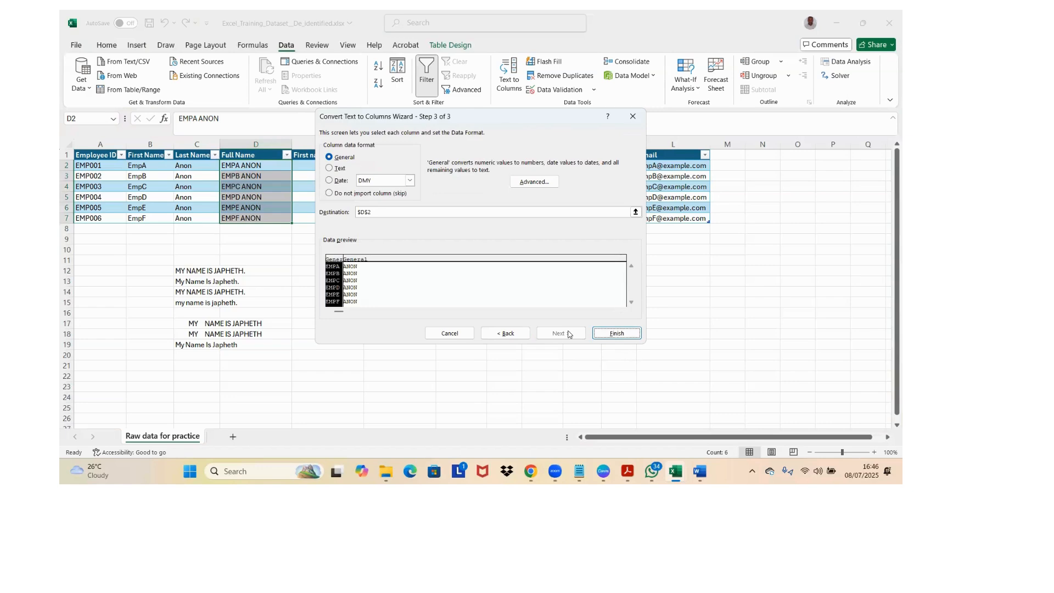
{"action": "left_click", "coordinate": [616, 333]}
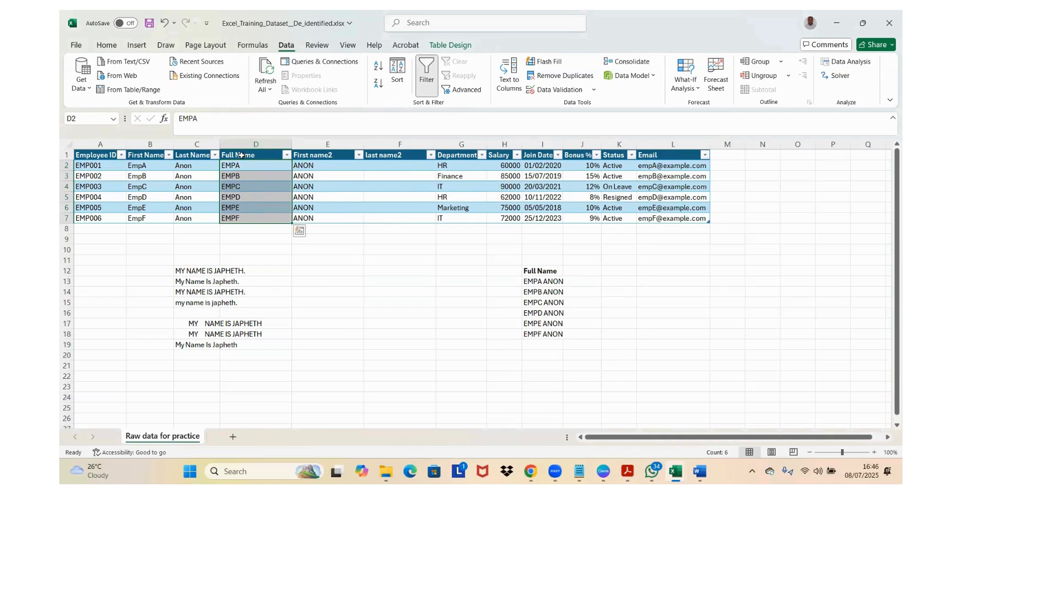
Step: Rename the header in E1, above the split-off surnames, as Last name
{"action": "left_click", "coordinate": [306, 156]}
{"action": "type", "text": "La"}
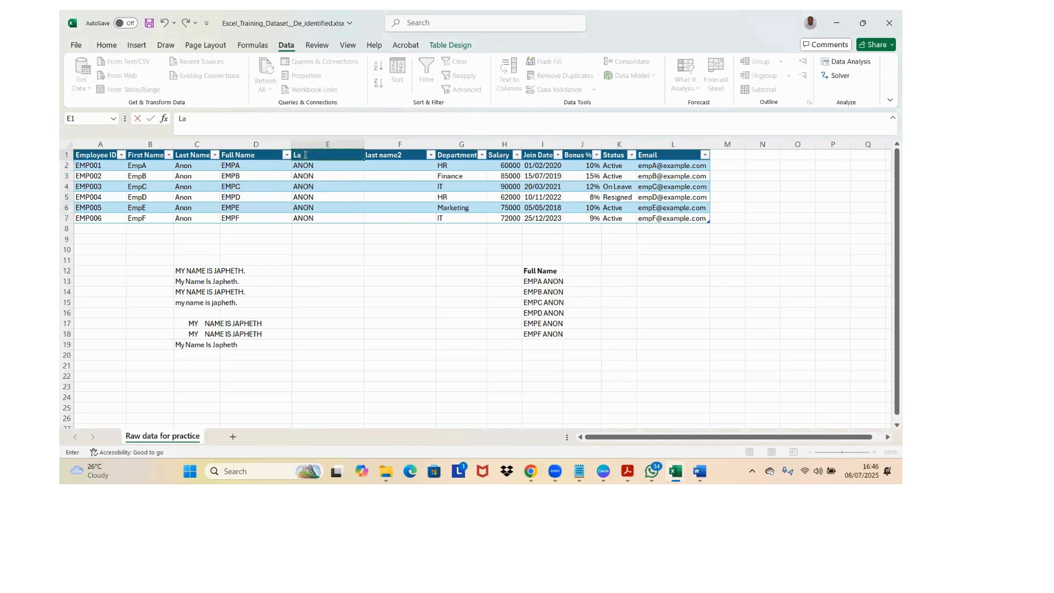
{"action": "type", "text": "st name"}
{"action": "left_click", "coordinate": [337, 177]}
Step: Inspect the split name entries in row 2, from the Full Name column across to the empty last name2 column
{"action": "left_click", "coordinate": [253, 167]}
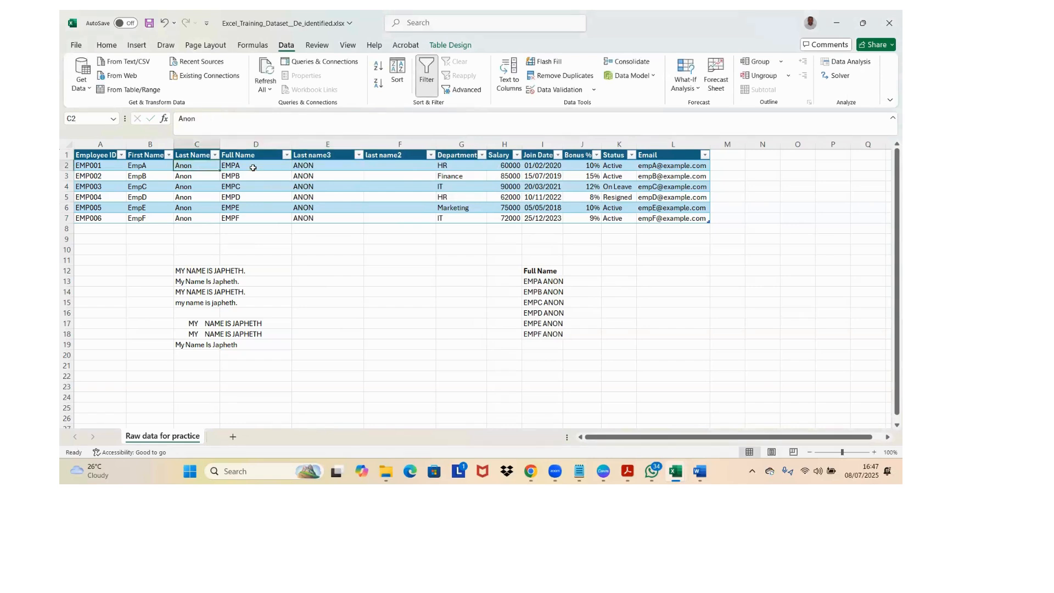
{"action": "key", "text": "Right"}
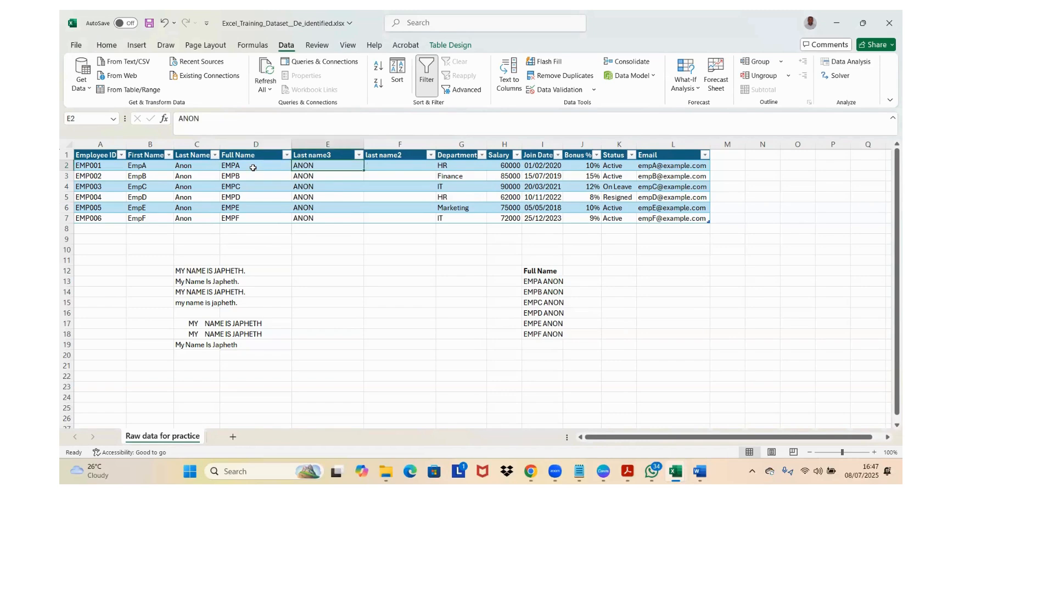
{"action": "key", "text": "Right"}
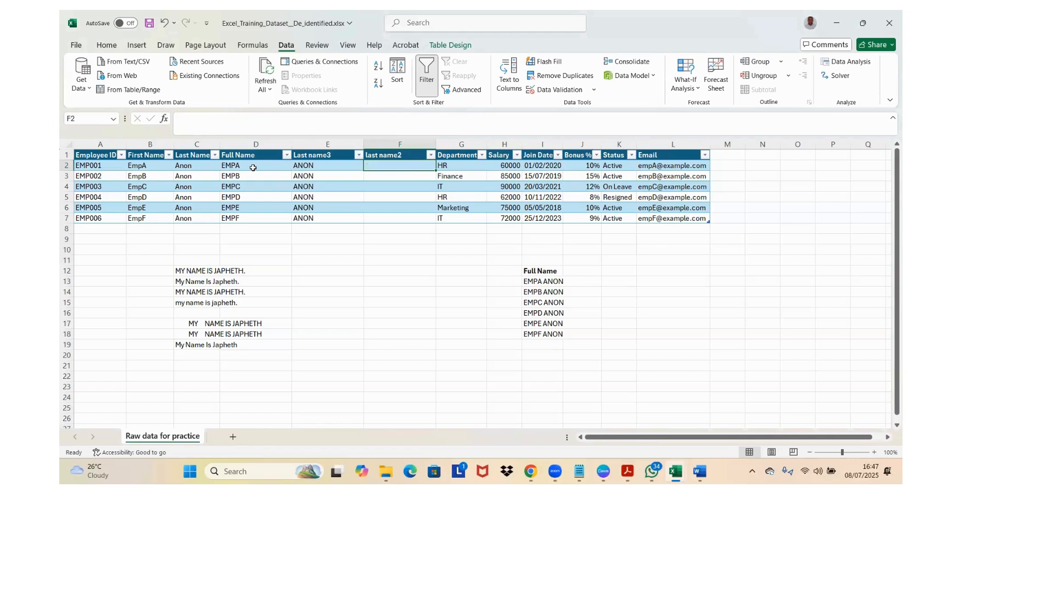
{"action": "left_click", "coordinate": [249, 167]}
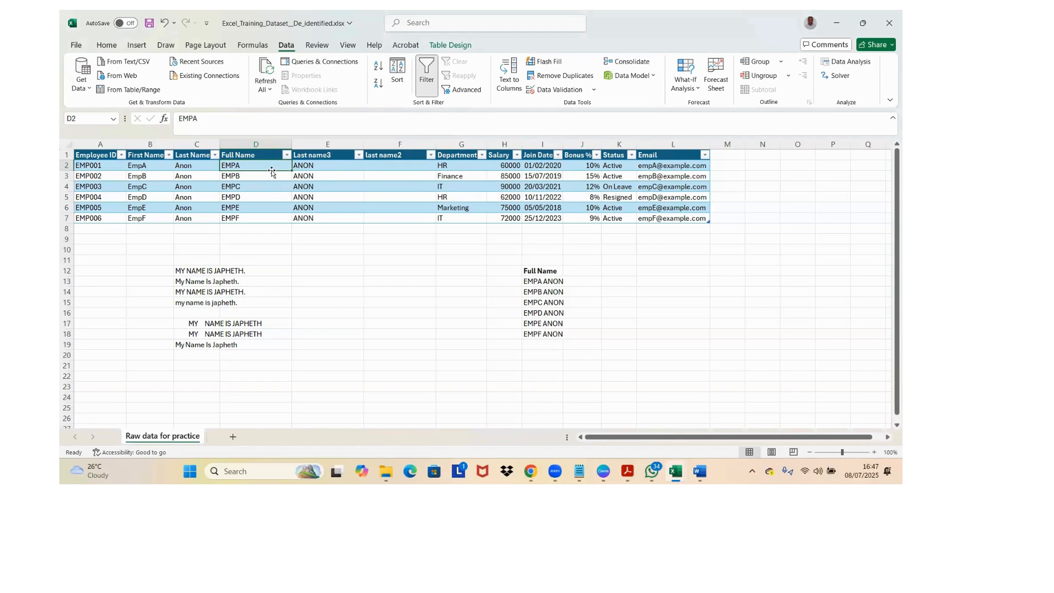
{"action": "left_click", "coordinate": [379, 168]}
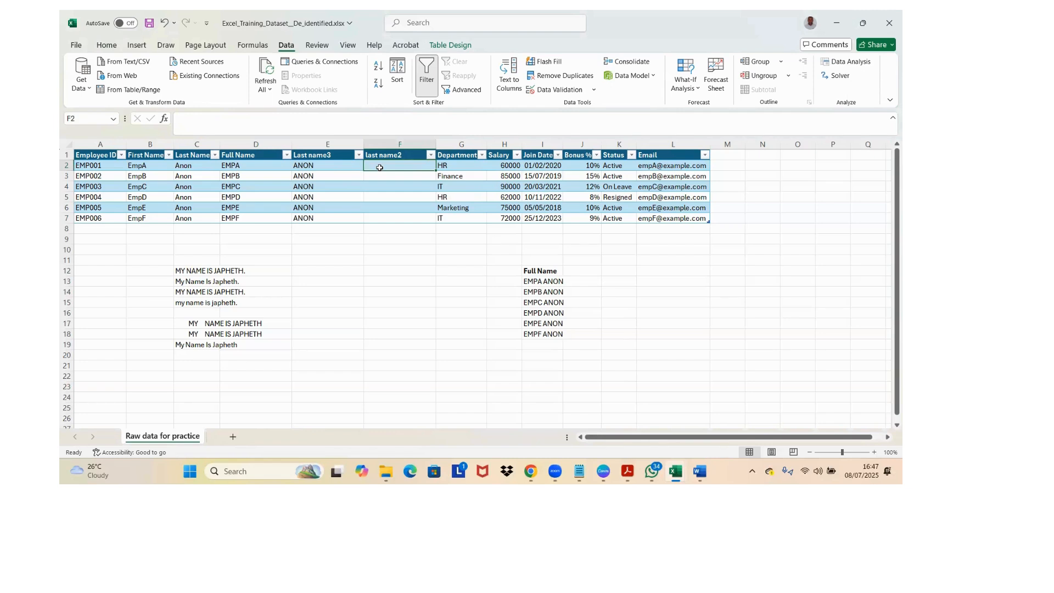
{"action": "type", "text": "="}
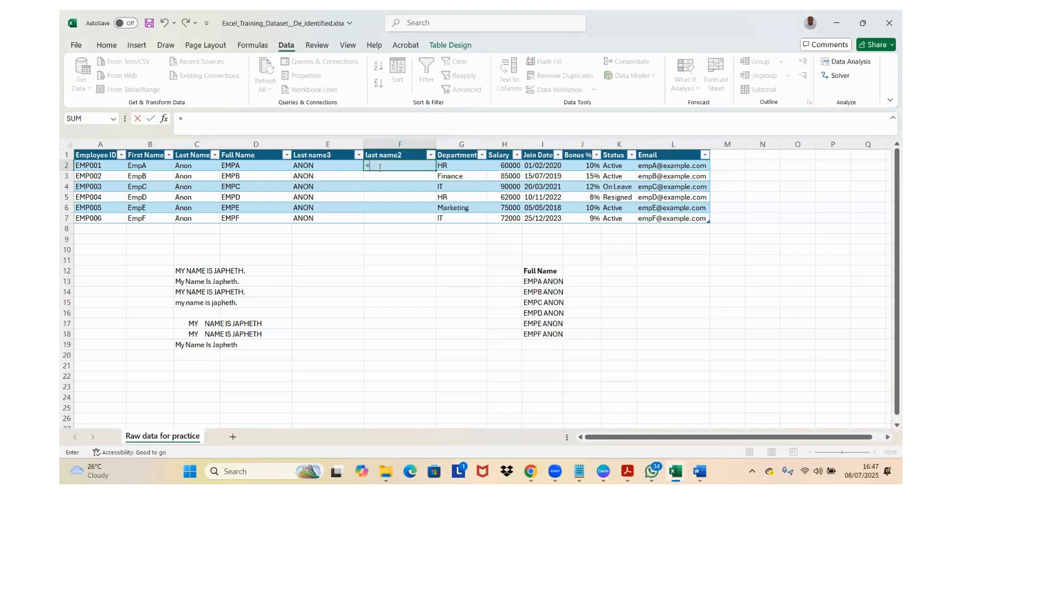
{"action": "key", "text": "Escape"}
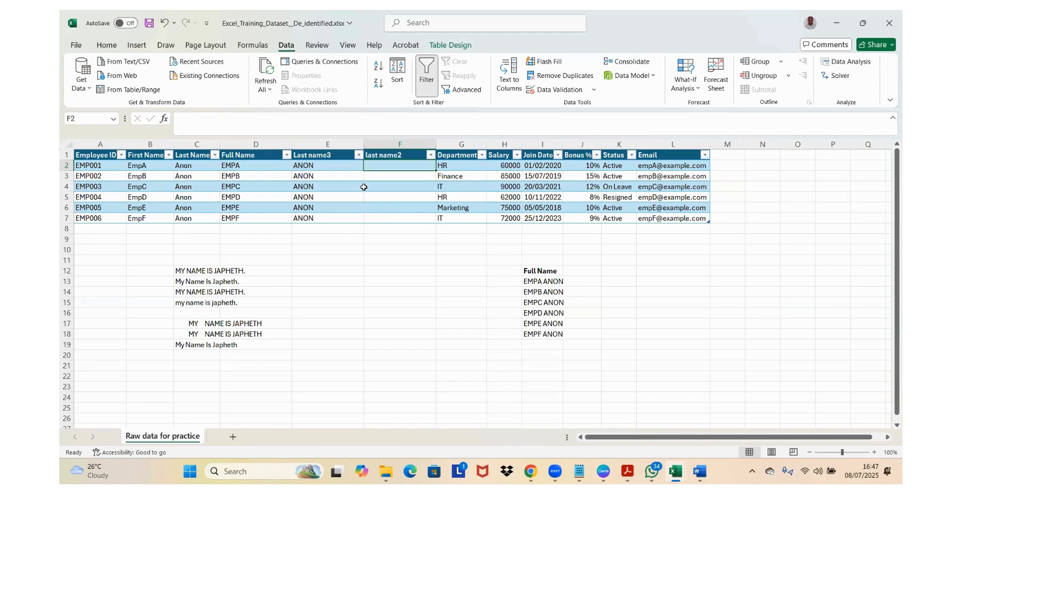
Step: View the filter options of the Status column and close them without filtering
{"action": "left_click", "coordinate": [613, 168]}
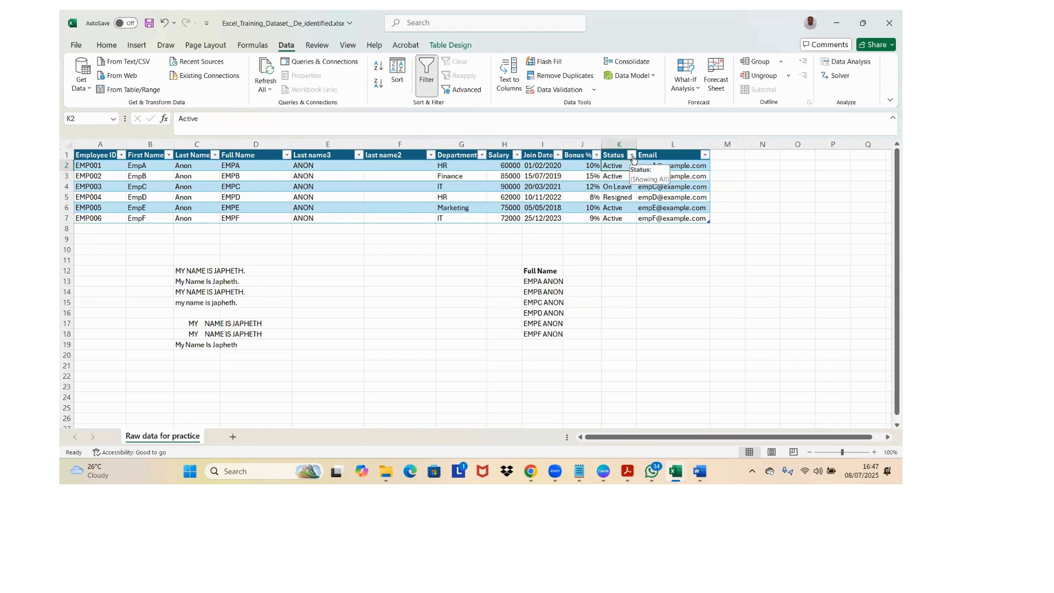
{"action": "left_click", "coordinate": [632, 156]}
{"action": "left_click", "coordinate": [446, 269]}
Step: Insert a new table column between Status and Email and name its header Status2
{"action": "left_click", "coordinate": [647, 148]}
{"action": "right_click", "coordinate": [647, 148]}
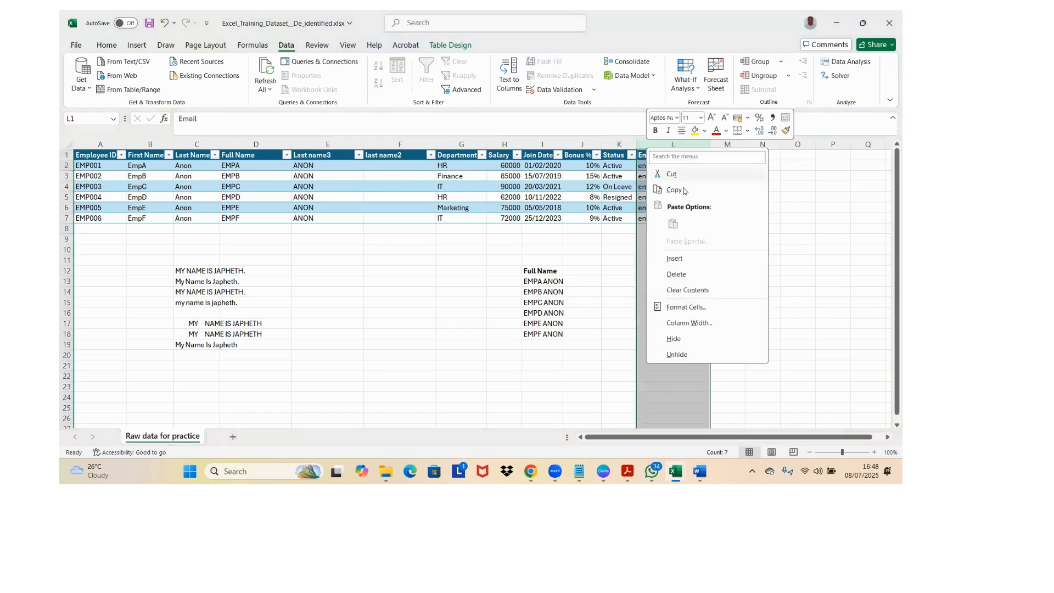
{"action": "left_click", "coordinate": [674, 258]}
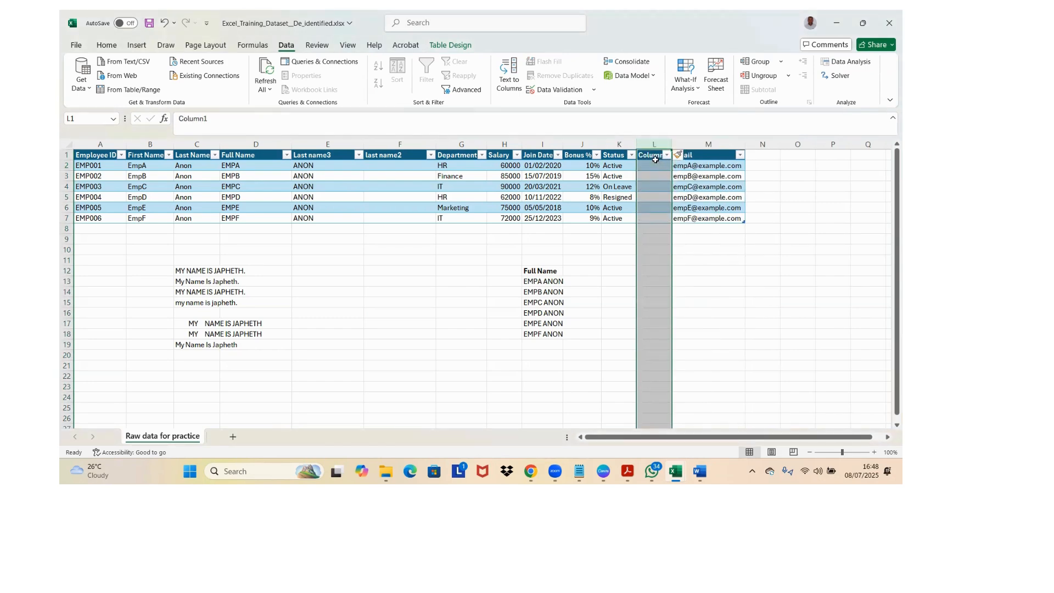
{"action": "left_click", "coordinate": [655, 160]}
{"action": "type", "text": "Status"}
{"action": "key", "text": "Return"}
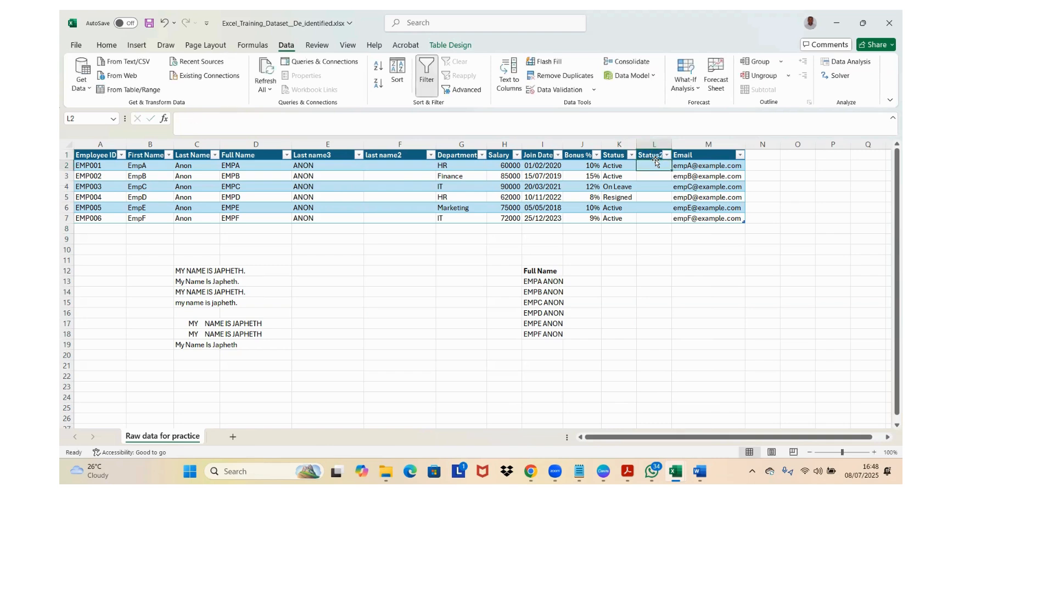
Step: Examine the Data Validation types and the Whole number comparison options for cell L2, leaving without applying any
{"action": "key", "text": "Up"}
{"action": "key", "text": "Down"}
{"action": "key", "text": "Up"}
{"action": "key", "text": "Down"}
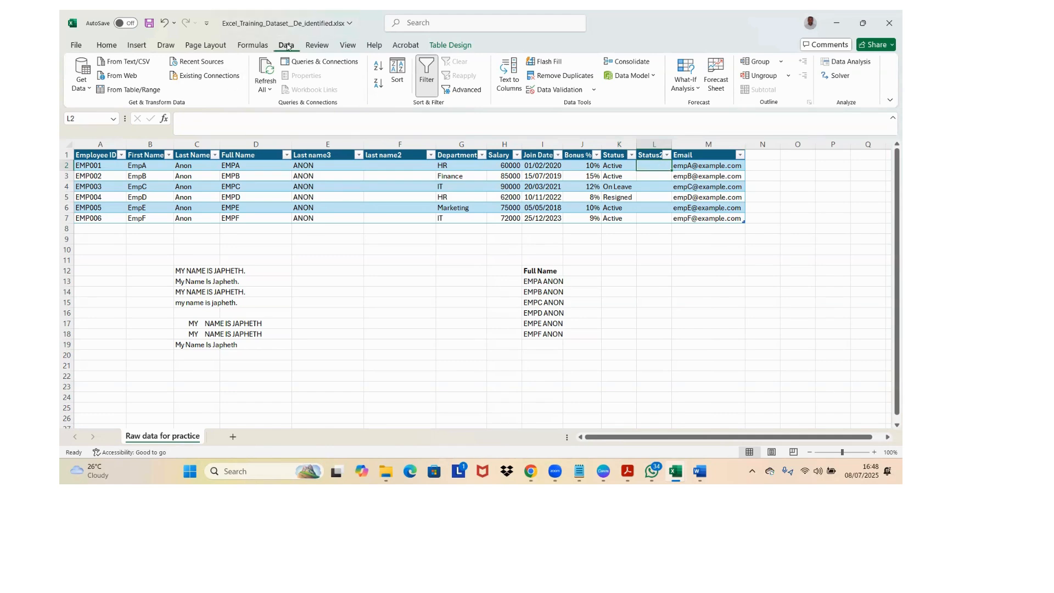
{"action": "left_click", "coordinate": [560, 91]}
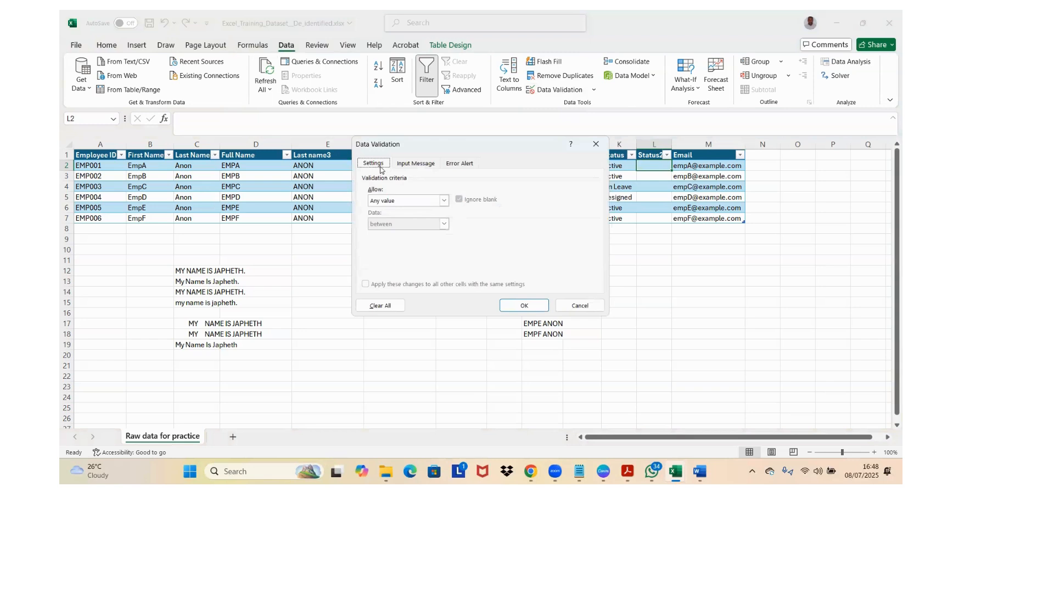
{"action": "left_click", "coordinate": [444, 201]}
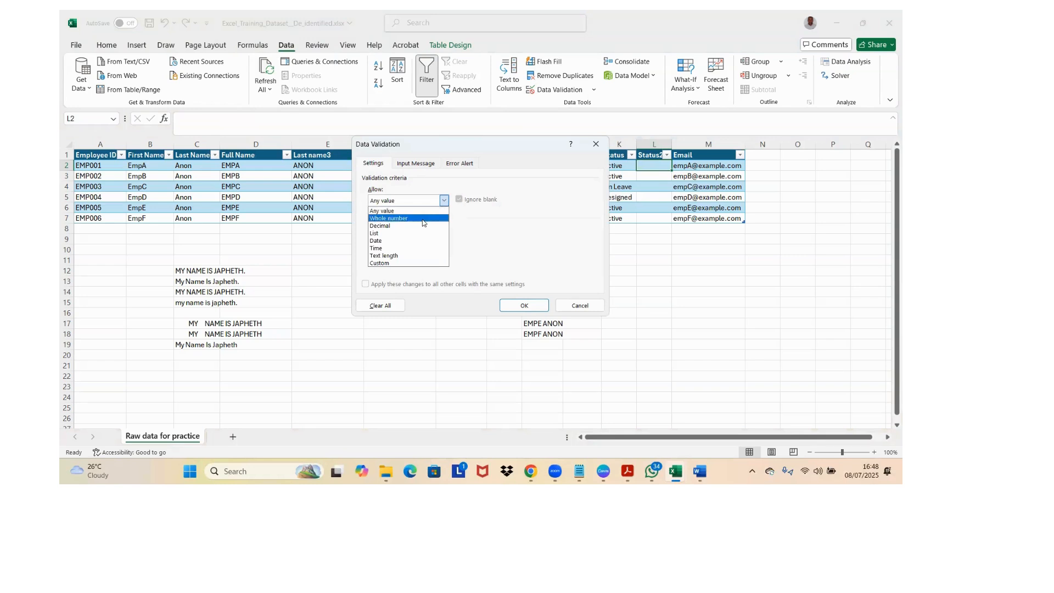
{"action": "left_click", "coordinate": [423, 219]}
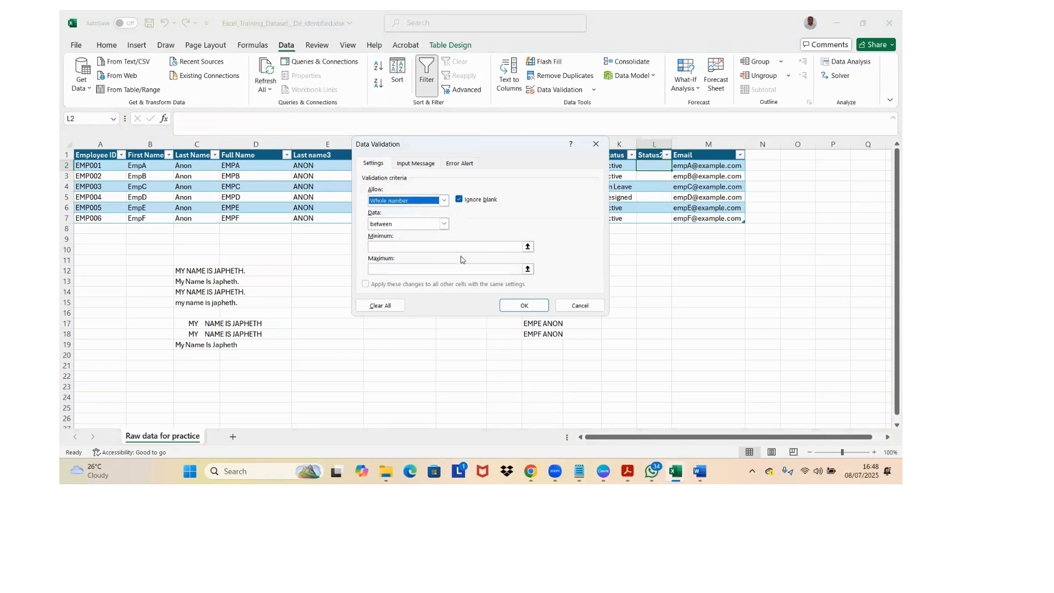
{"action": "left_click", "coordinate": [445, 224]}
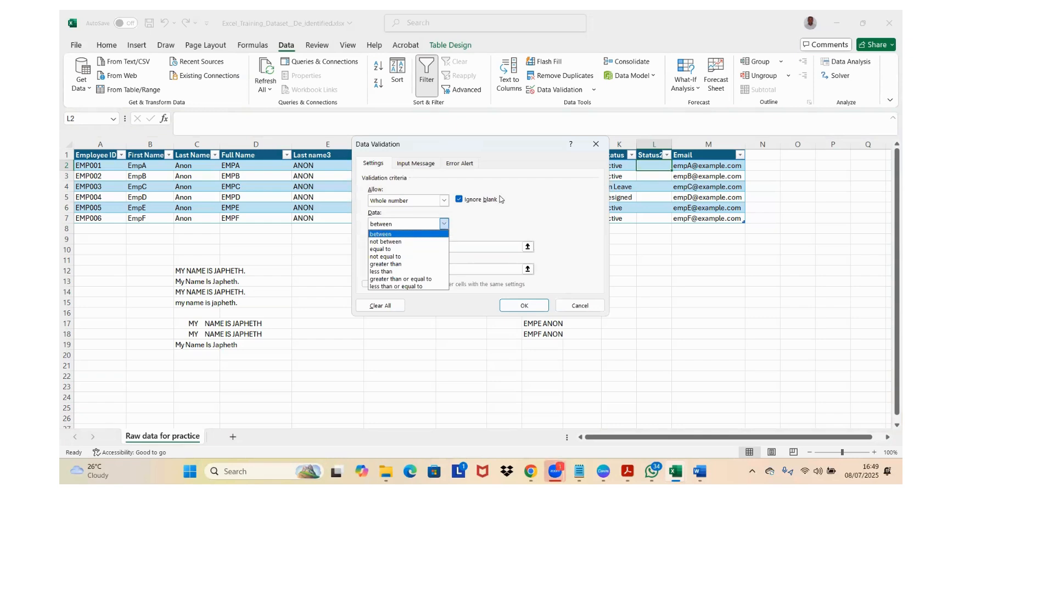
{"action": "left_click", "coordinate": [520, 190]}
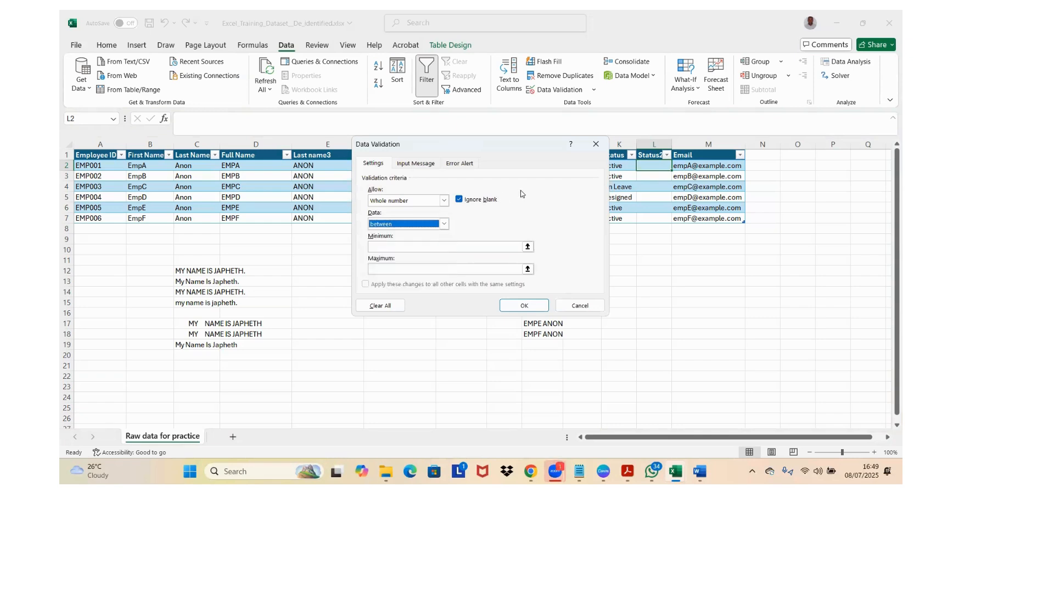
{"action": "left_click", "coordinate": [443, 201]}
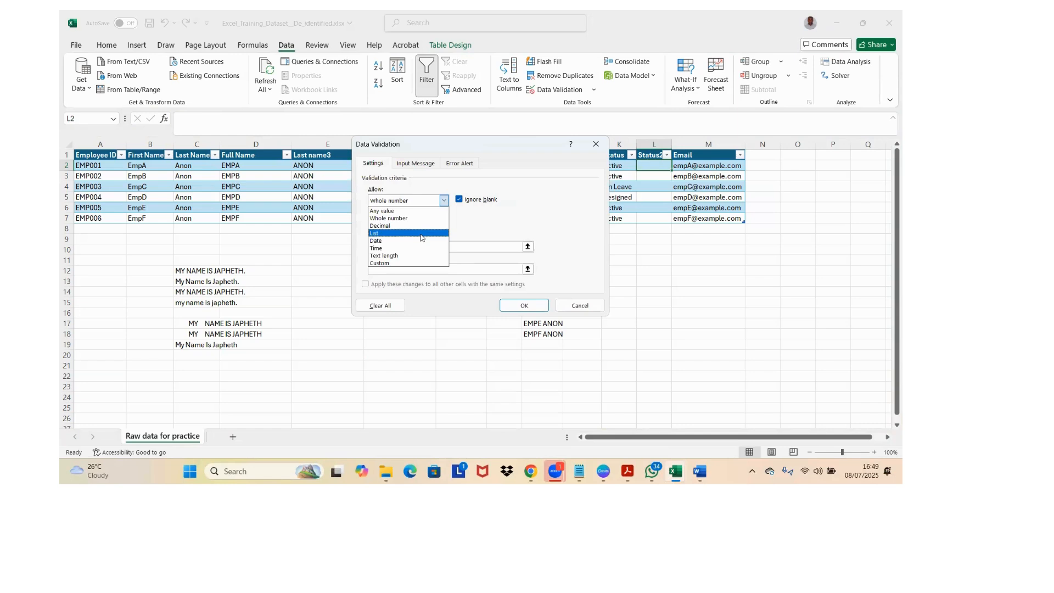
{"action": "key", "text": "Escape"}
{"action": "key", "text": "Escape"}
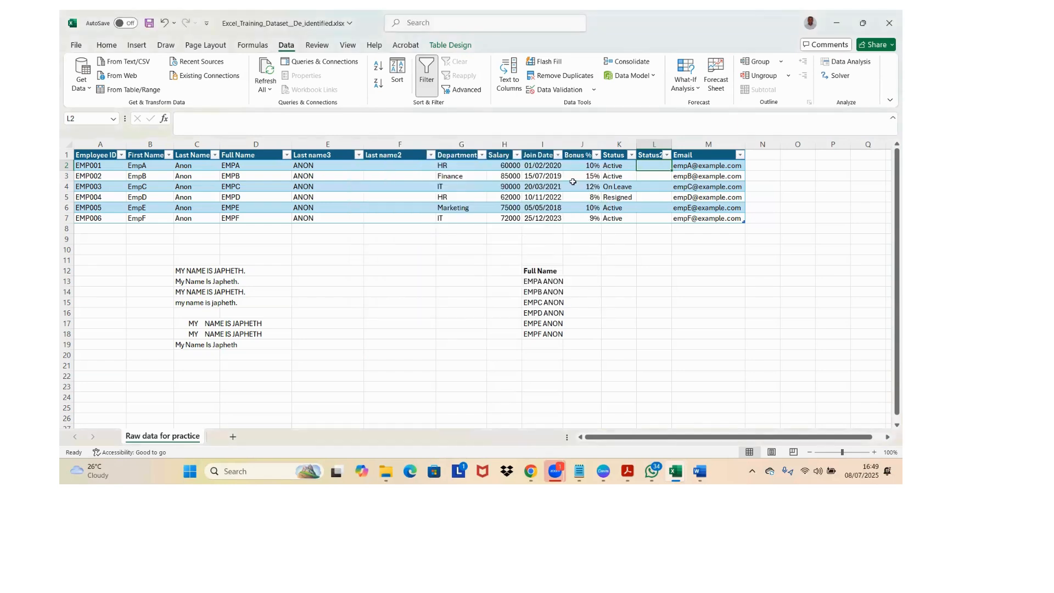
Step: Copy the Status column K1:K7 including its header and add a new blank worksheet
{"action": "left_click", "coordinate": [614, 167]}
{"action": "key", "text": "Up"}
{"action": "key", "text": "Down"}
{"action": "key", "text": "Up"}
{"action": "key", "text": "ctrl+shift+Down"}
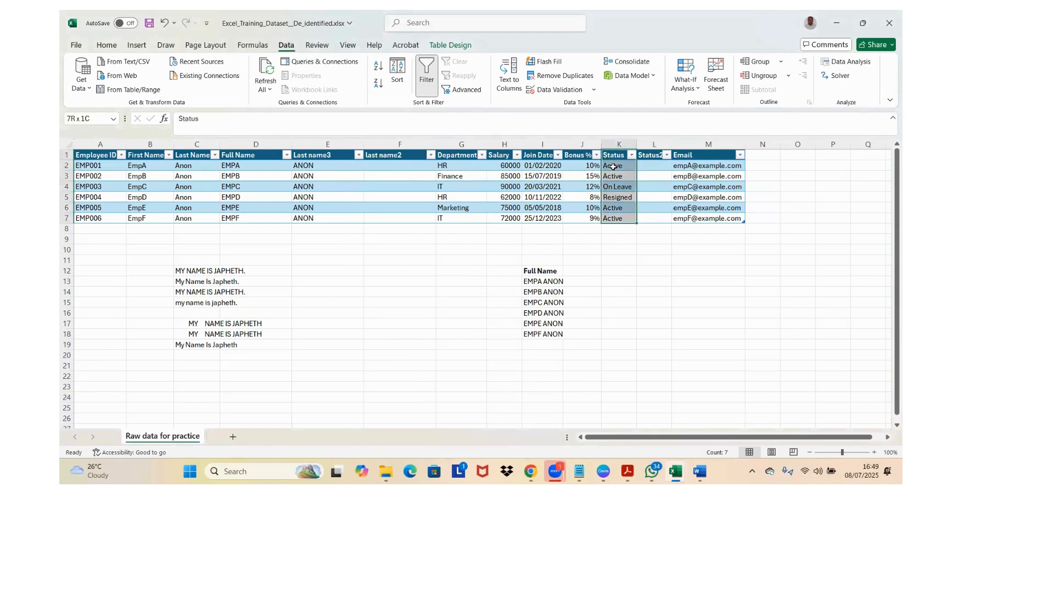
{"action": "key", "text": "ctrl+c"}
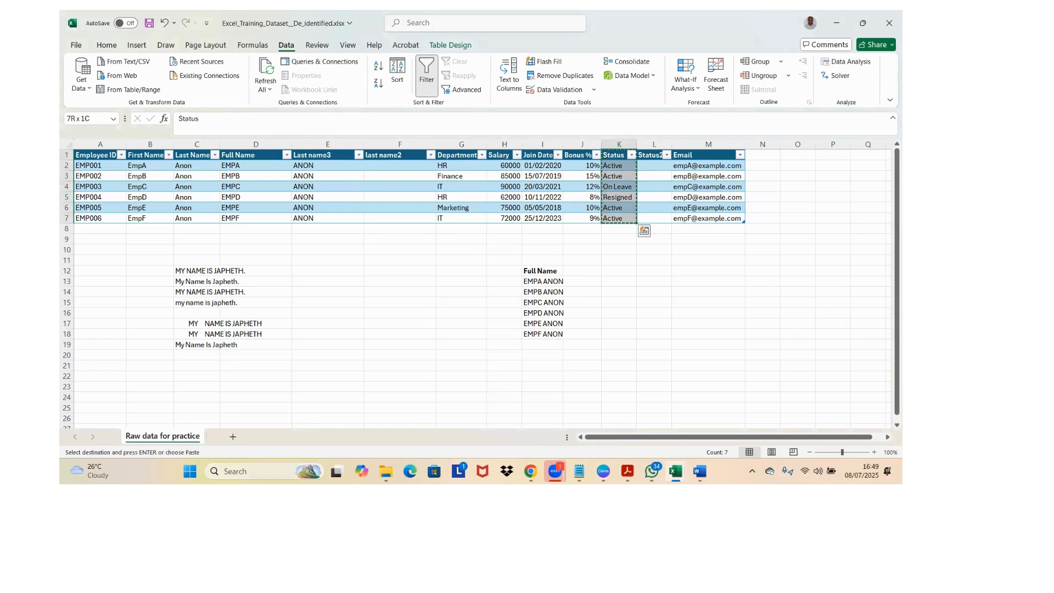
{"action": "left_click", "coordinate": [232, 437]}
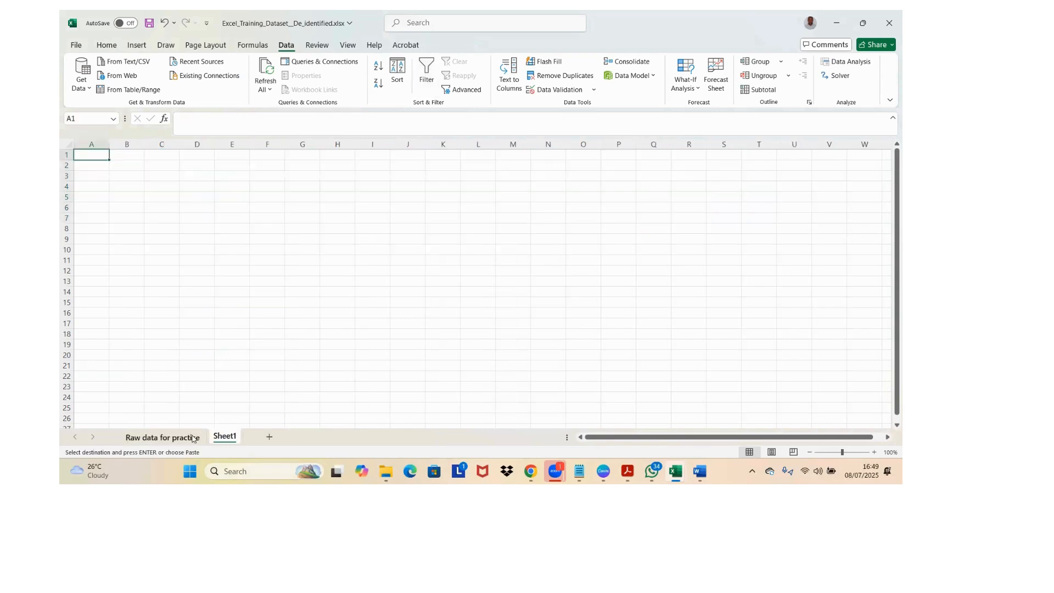
Step: Paste the copied Status list as values starting at E13 on the Raw data for practice sheet
{"action": "left_click", "coordinate": [165, 436]}
{"action": "left_click", "coordinate": [342, 280]}
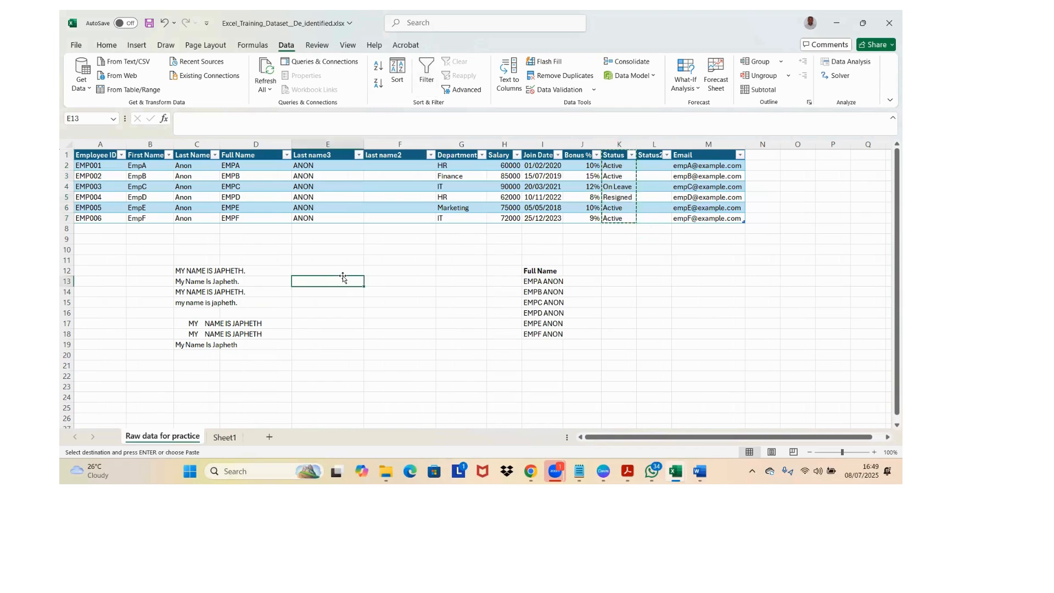
{"action": "key", "text": "ctrl+alt+v"}
{"action": "key", "text": "Return"}
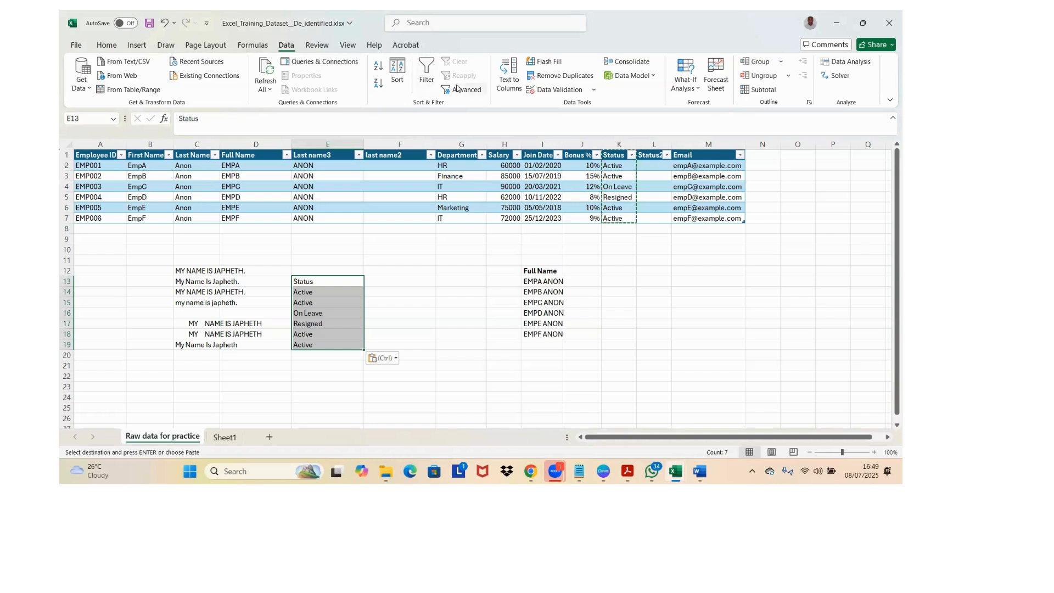
Step: Remove duplicates from the pasted Status list in E13:E19, treating its first row as a header
{"action": "left_click", "coordinate": [546, 78]}
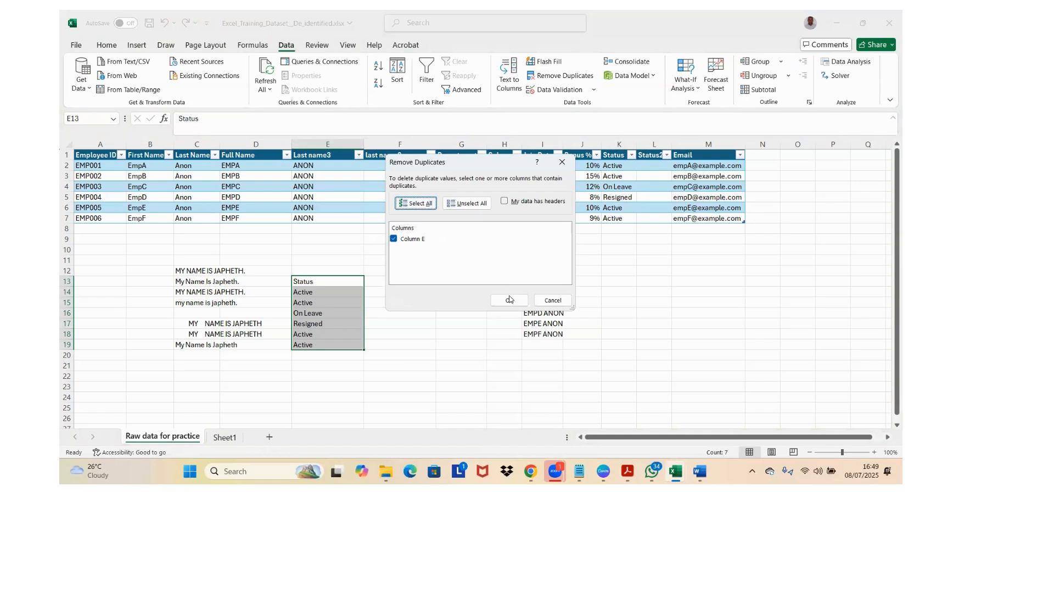
{"action": "left_click", "coordinate": [504, 201]}
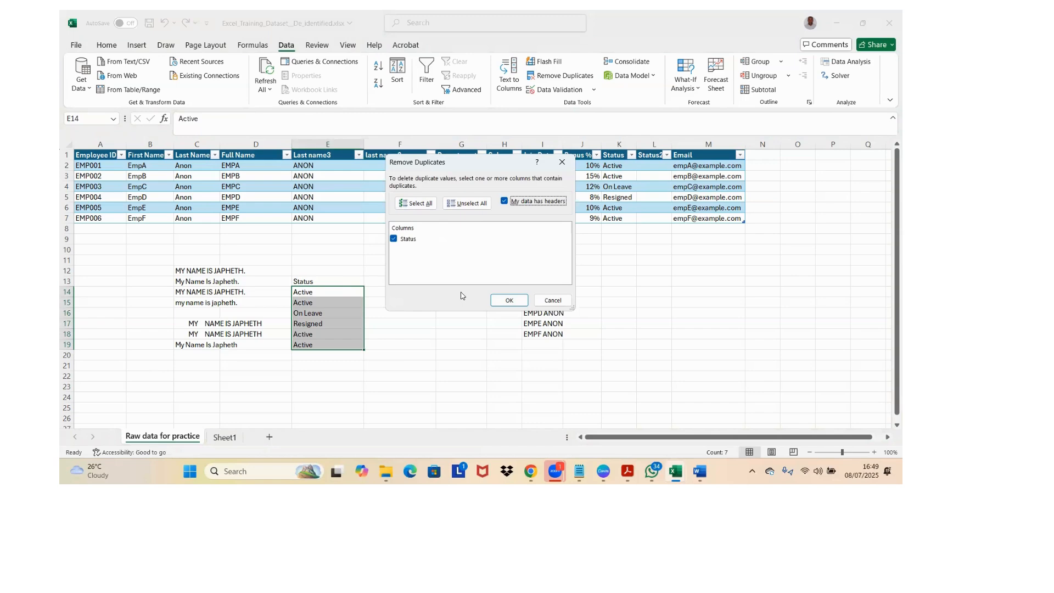
{"action": "left_click", "coordinate": [495, 300]}
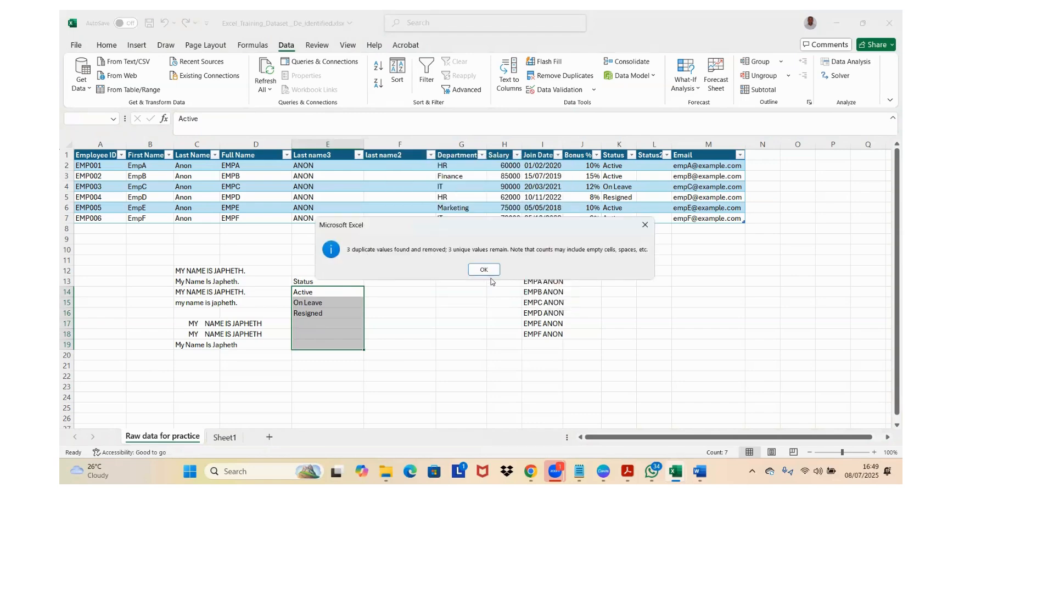
{"action": "key", "text": "Return"}
{"action": "left_click", "coordinate": [334, 292]}
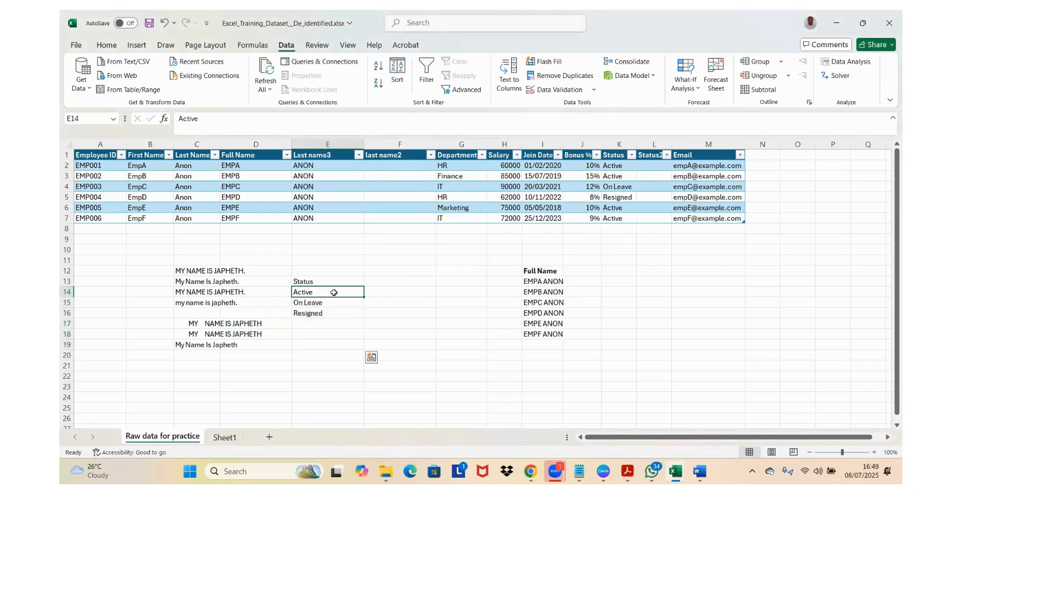
{"action": "key", "text": "ctrl+shift+Down"}
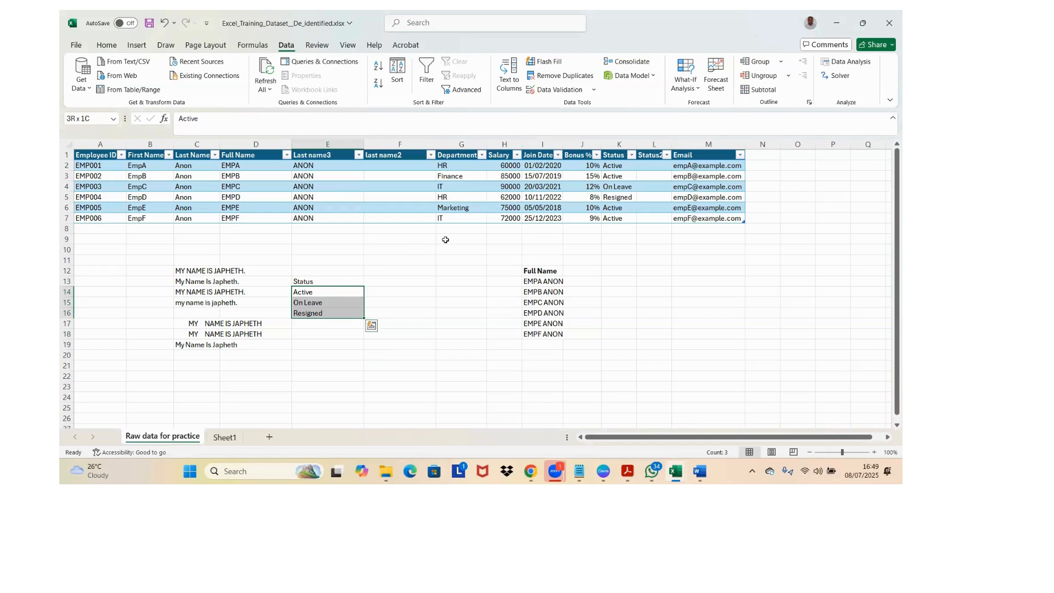
Step: Begin a data validation rule for the first Status2 cell, L2, that allows a List
{"action": "left_click", "coordinate": [652, 169]}
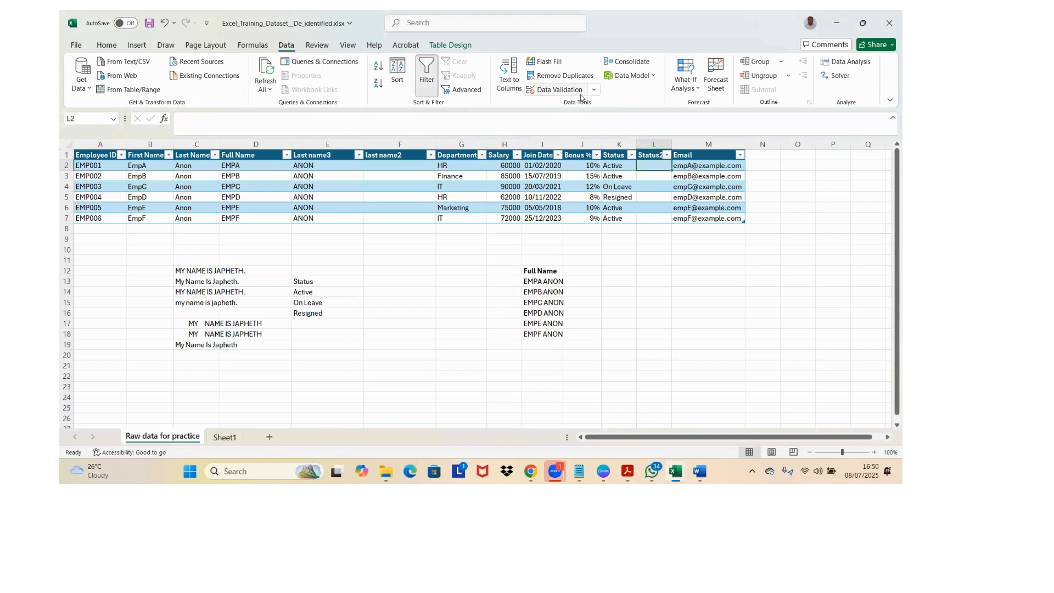
{"action": "left_click", "coordinate": [332, 291]}
{"action": "left_click", "coordinate": [330, 299]}
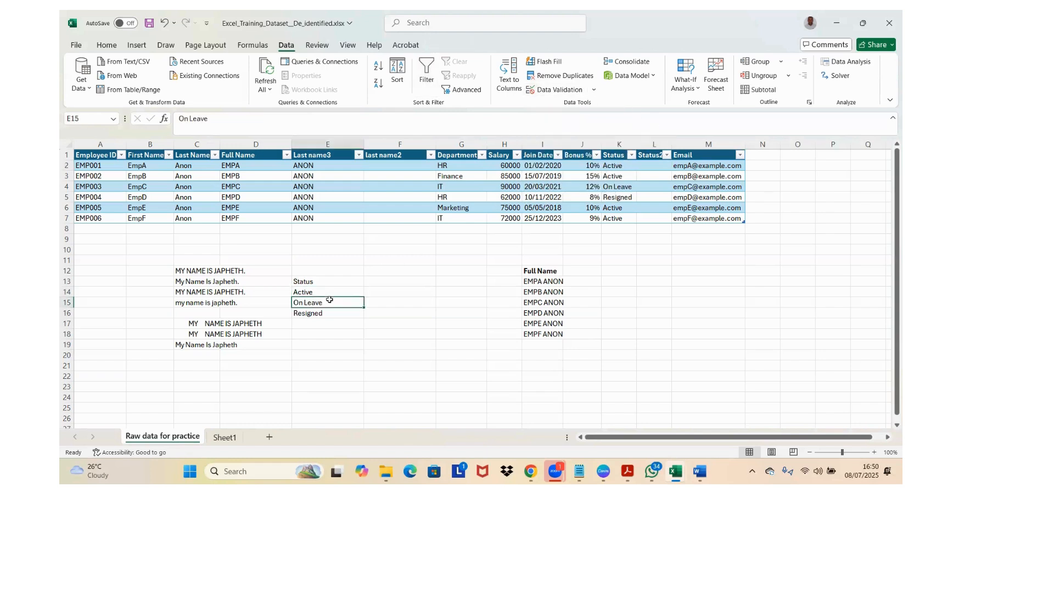
{"action": "left_click", "coordinate": [652, 164]}
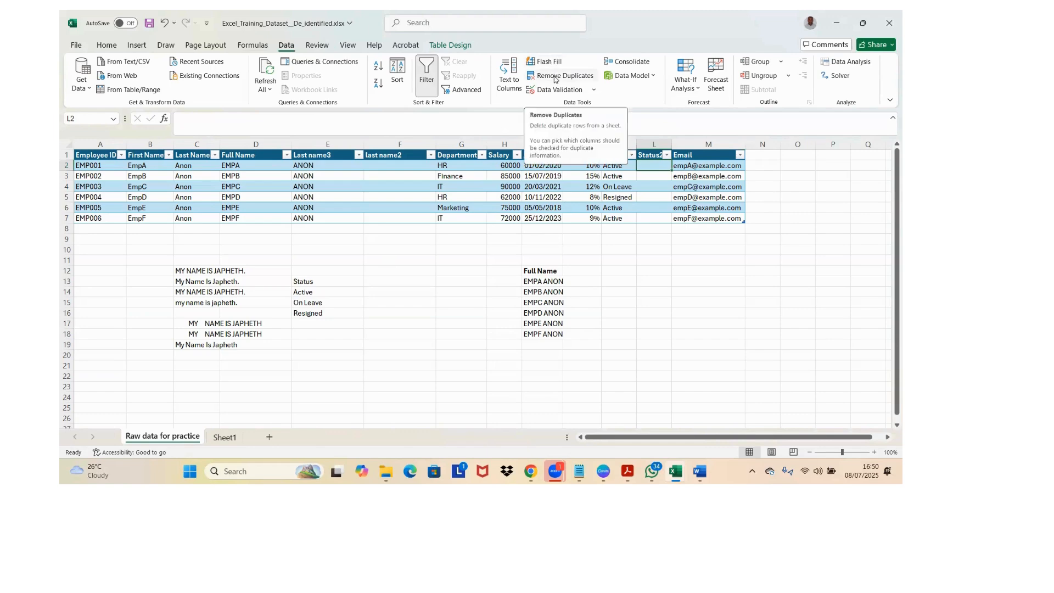
{"action": "left_click", "coordinate": [562, 92]}
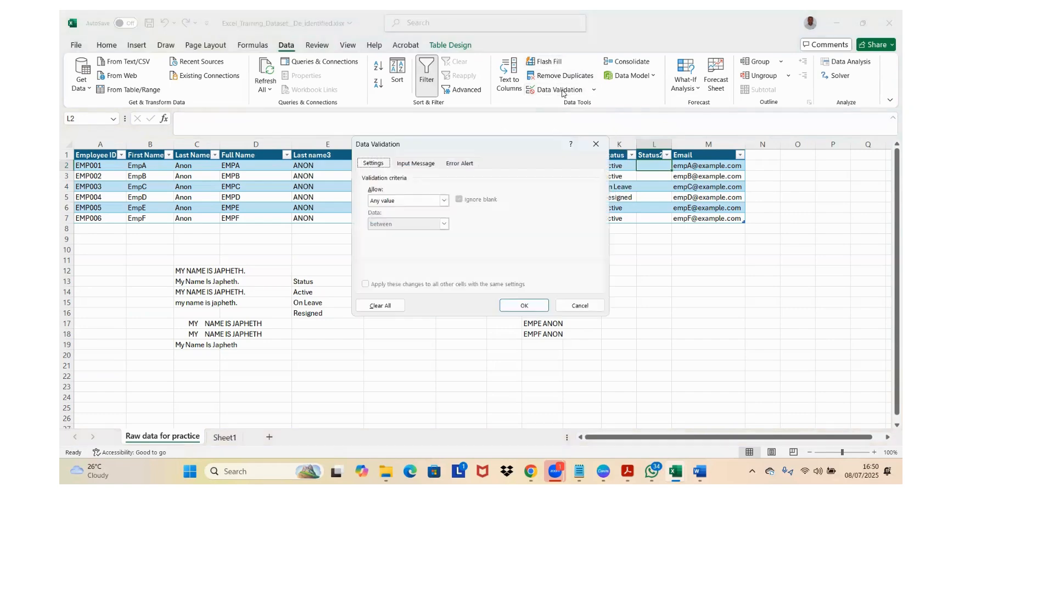
{"action": "left_click", "coordinate": [444, 200]}
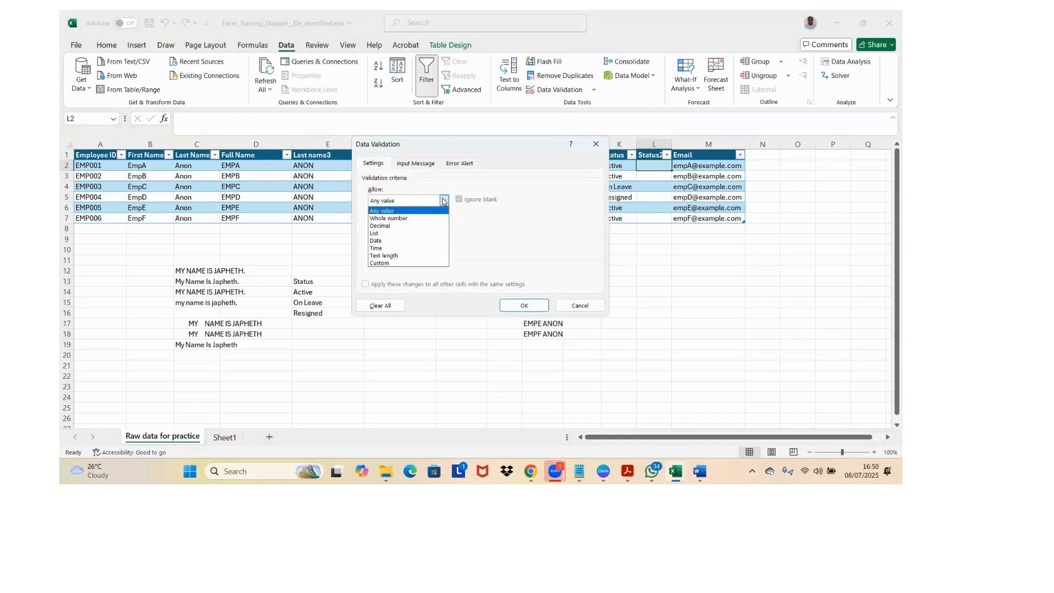
{"action": "left_click", "coordinate": [410, 234]}
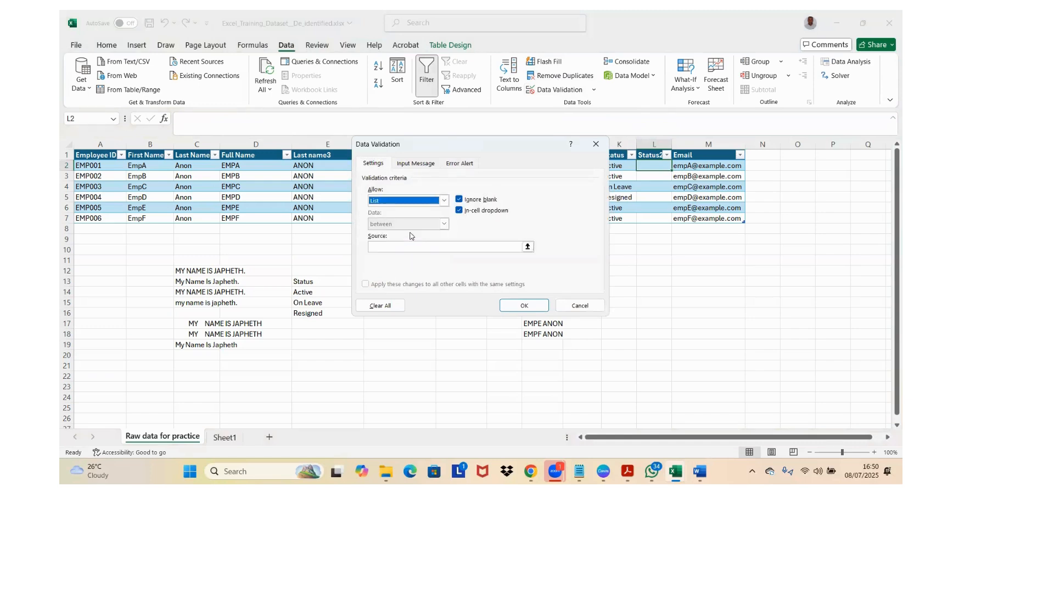
Step: Set the list source to "Active, On Leave, Resigned" and apply the validation rule to L2
{"action": "left_click", "coordinate": [413, 250]}
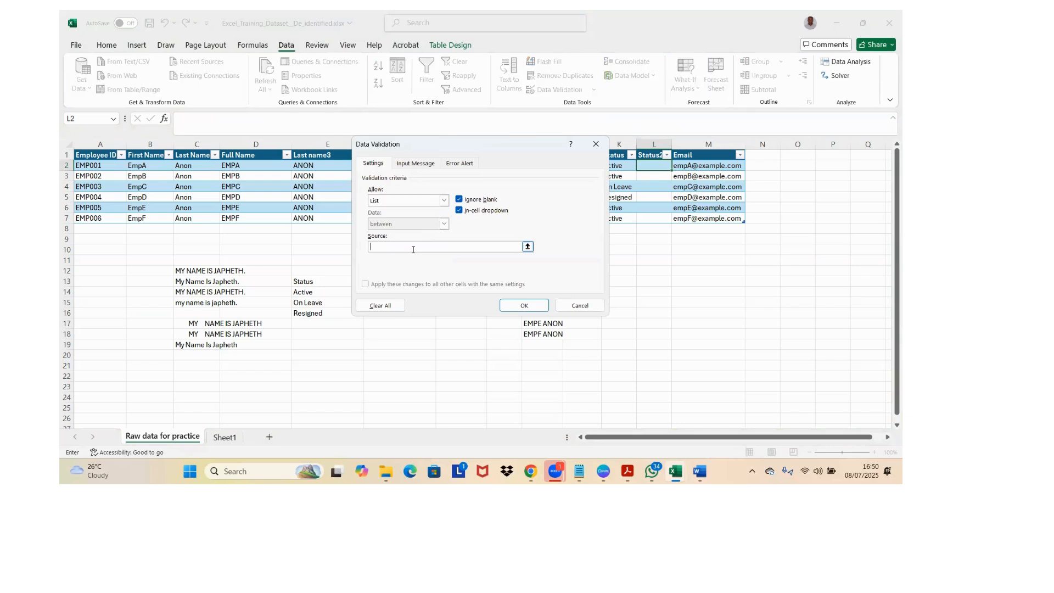
{"action": "type", "text": "Active, On Leave, Resigned"}
{"action": "left_click", "coordinate": [524, 305]}
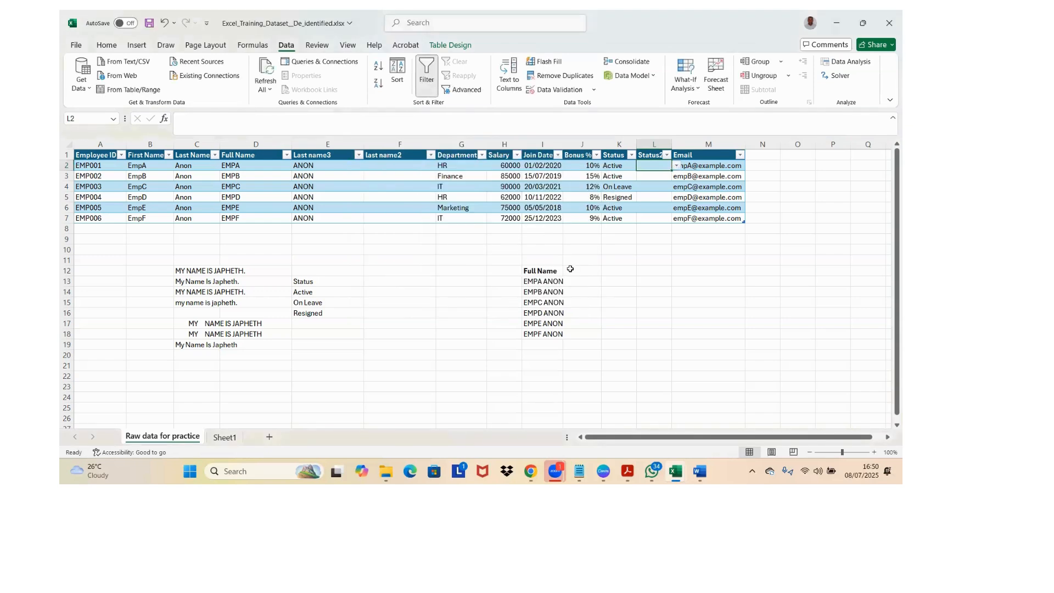
Step: Preview the dropdown choices in L2 without choosing one and copy the cell
{"action": "left_click", "coordinate": [677, 166]}
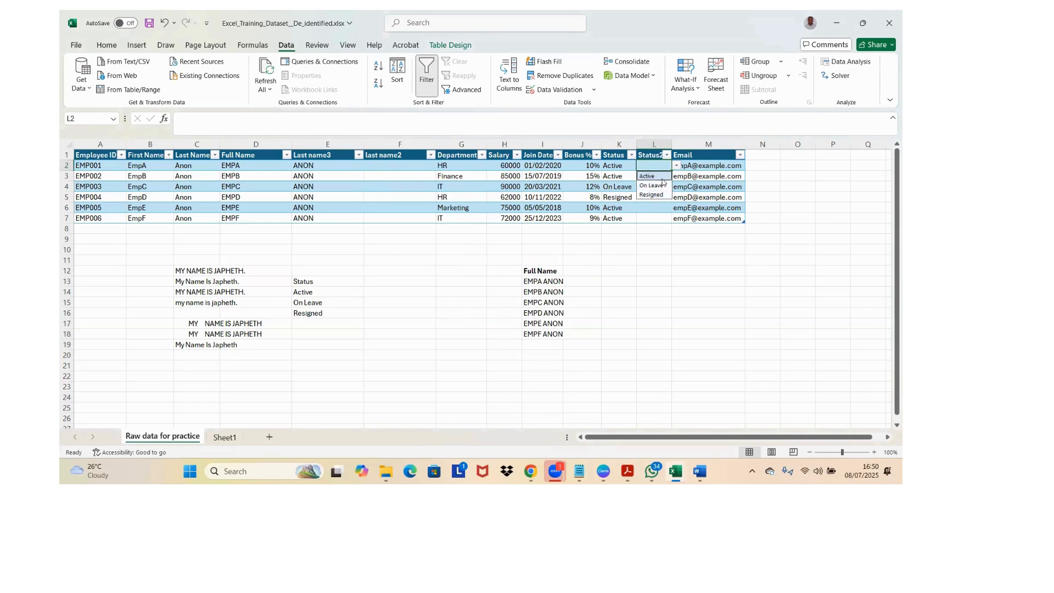
{"action": "left_click", "coordinate": [668, 230]}
{"action": "left_click", "coordinate": [659, 168]}
{"action": "key", "text": "ctrl+c"}
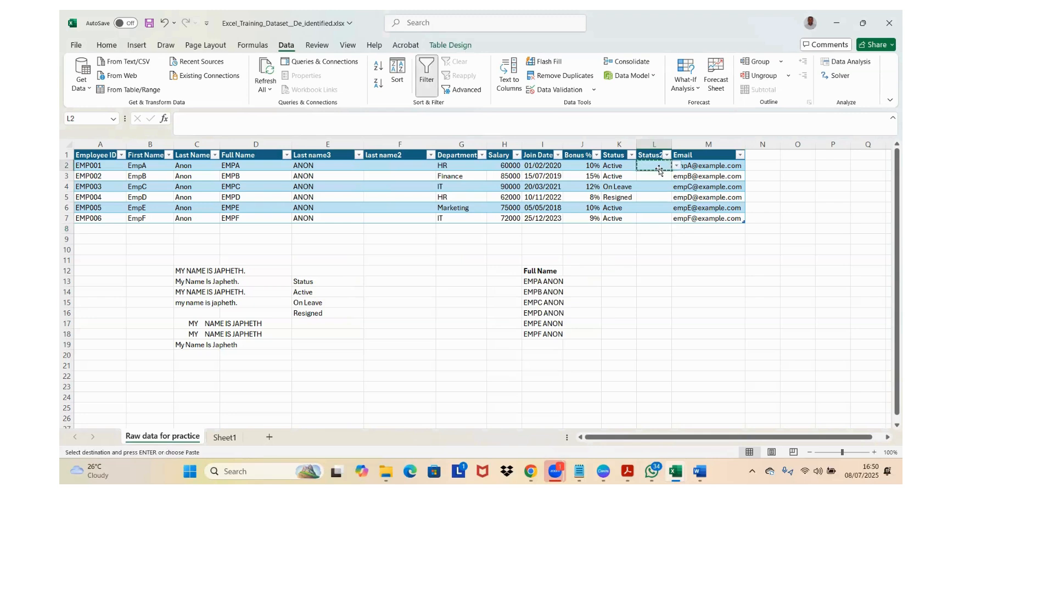
{"action": "key", "text": "Down"}
{"action": "key", "text": "shift+Down"}
{"action": "key", "text": "shift+Down"}
{"action": "key", "text": "shift+Down"}
{"action": "key", "text": "shift+Down"}
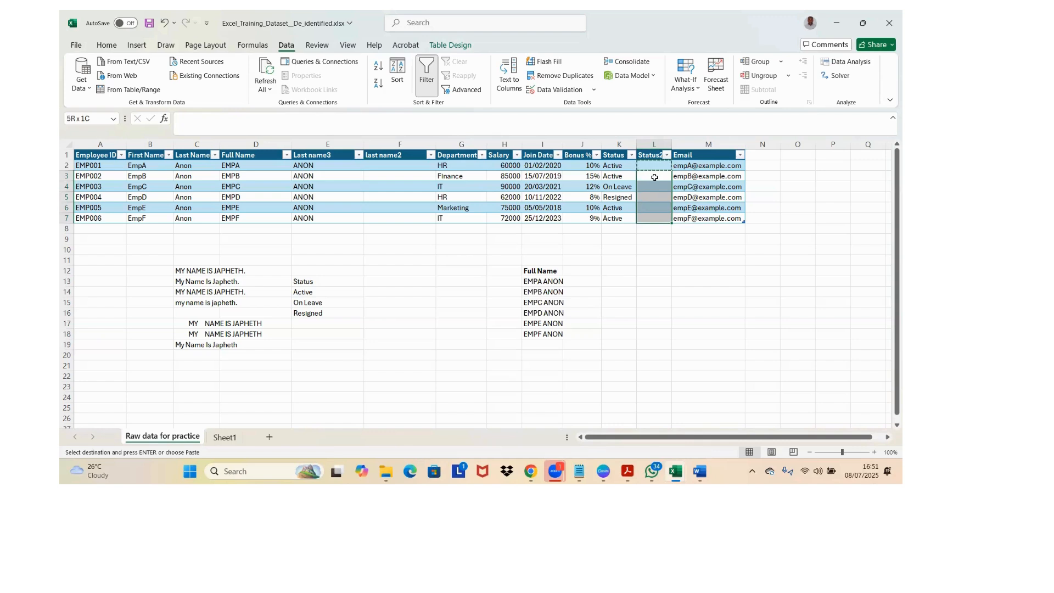
{"action": "key", "text": "ctrl+alt+v"}
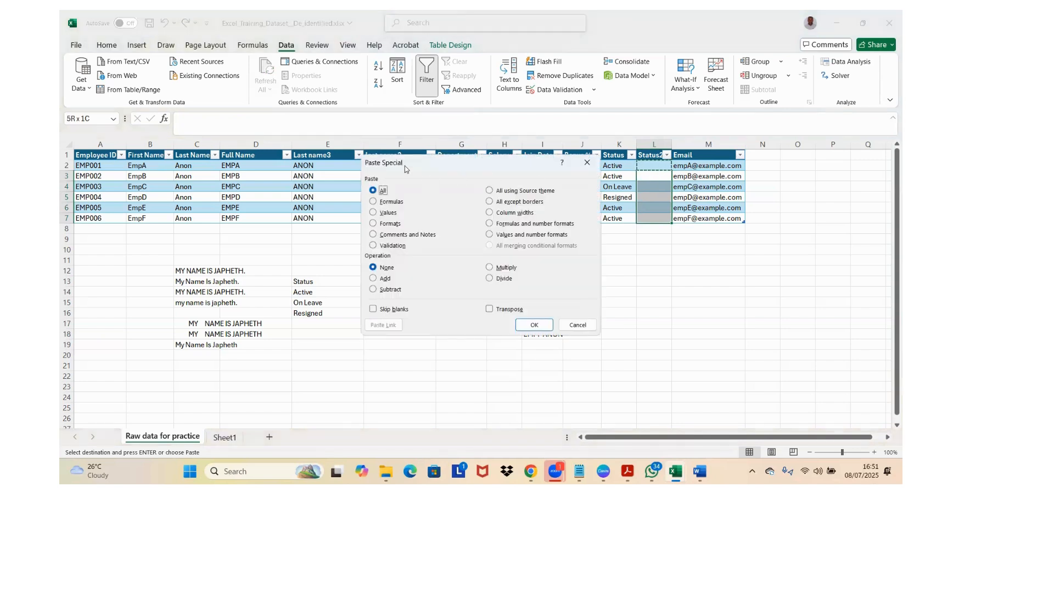
{"action": "key", "text": "Escape"}
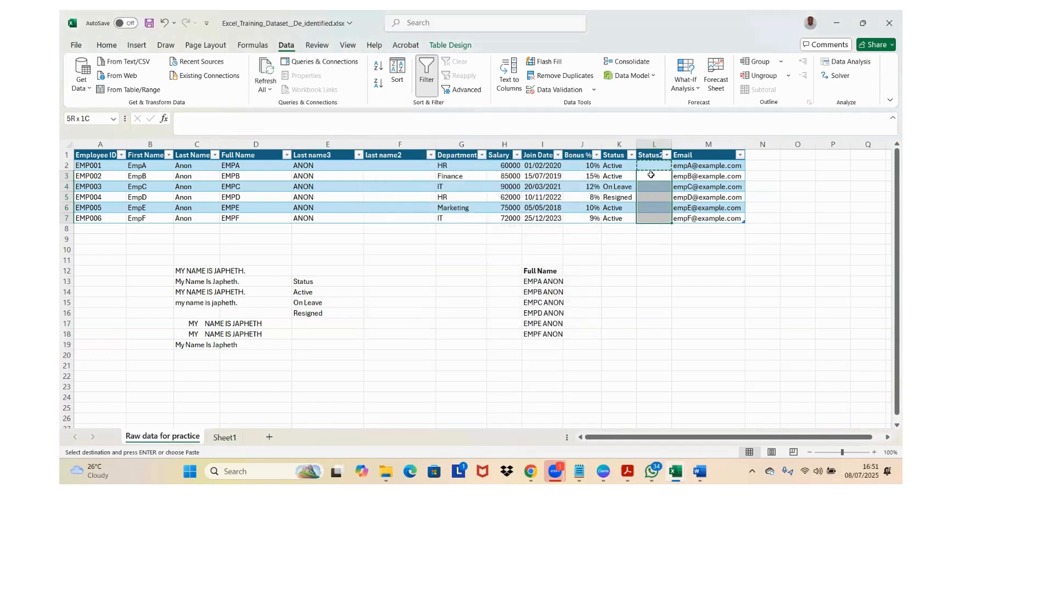
Step: Paste only the Validation from L2 into the remaining Status2 cells L3:L7 using Paste Special
{"action": "left_click", "coordinate": [651, 174]}
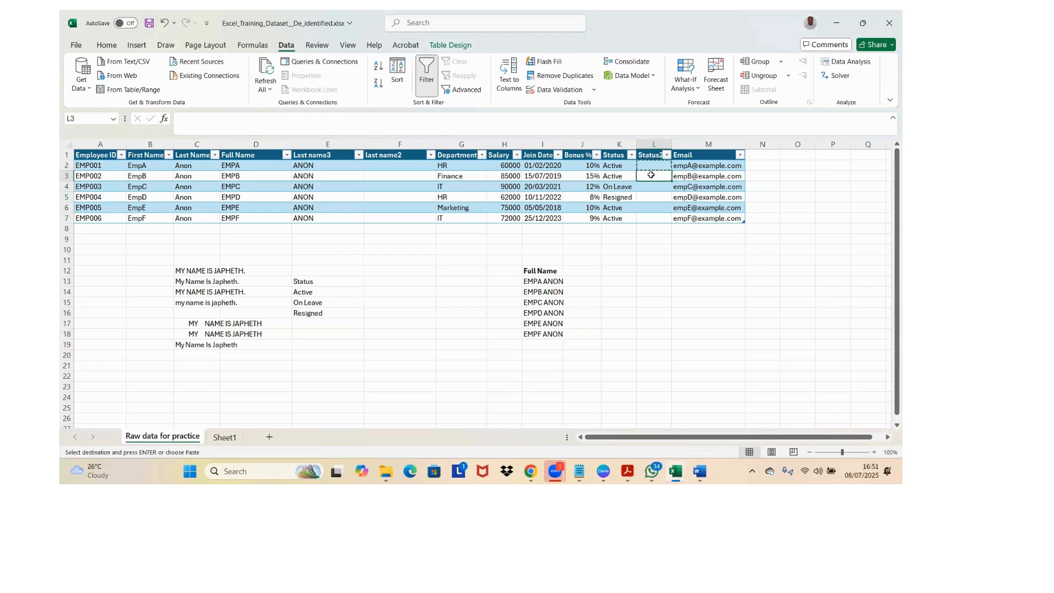
{"action": "key", "text": "shift+Down"}
{"action": "key", "text": "shift+Down"}
{"action": "key", "text": "shift+Down"}
{"action": "key", "text": "shift+Down"}
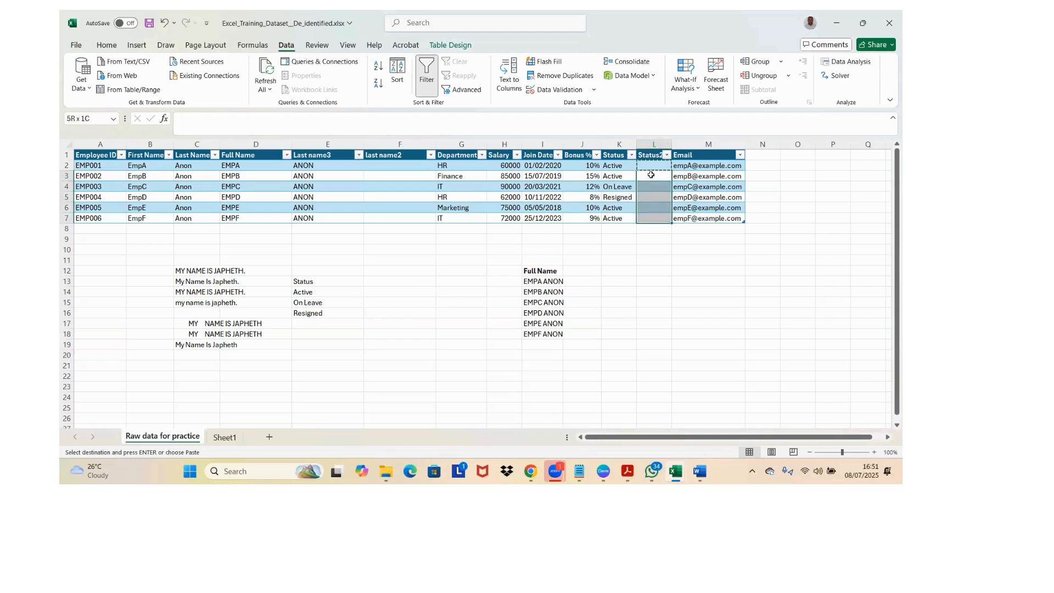
{"action": "left_click", "coordinate": [651, 175]}
{"action": "key", "text": "shift+Down"}
{"action": "key", "text": "shift+Down"}
{"action": "key", "text": "shift+Down"}
{"action": "key", "text": "shift+Down"}
{"action": "right_click", "coordinate": [651, 174]}
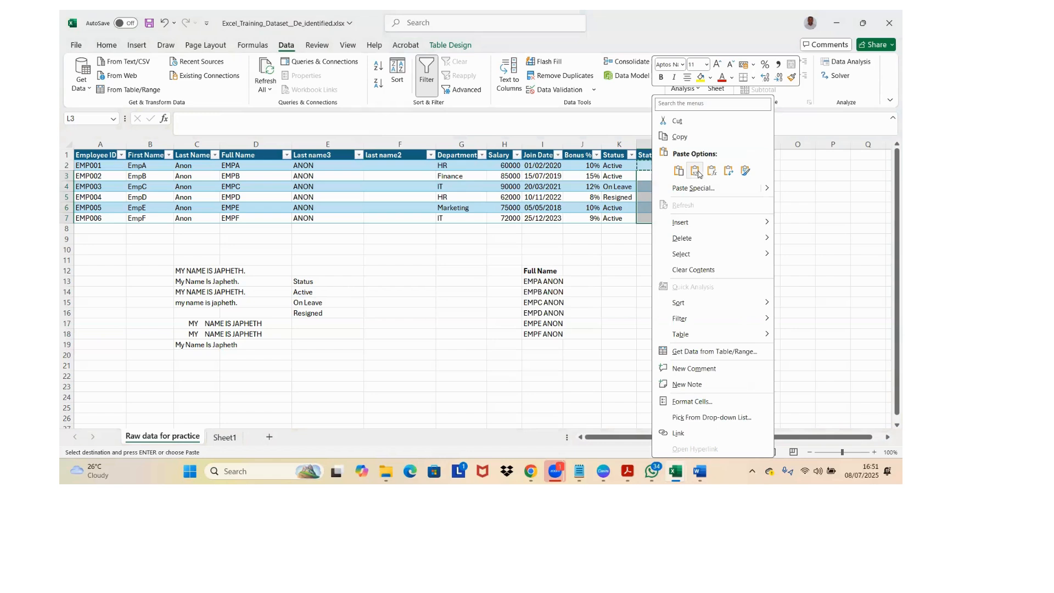
{"action": "mouse_move", "coordinate": [764, 189]}
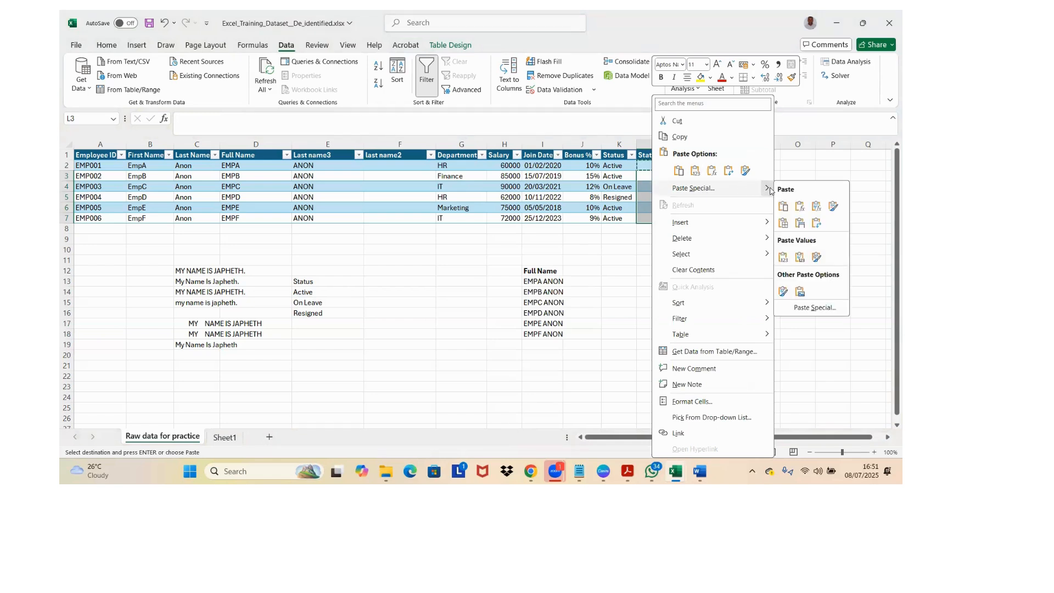
{"action": "left_click", "coordinate": [801, 308]}
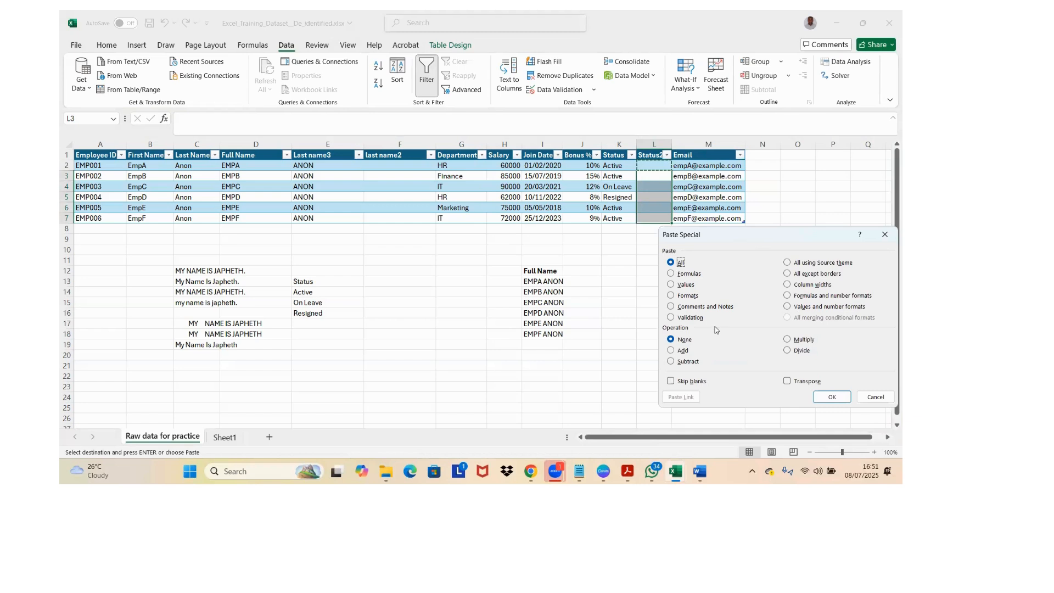
{"action": "left_click", "coordinate": [671, 319]}
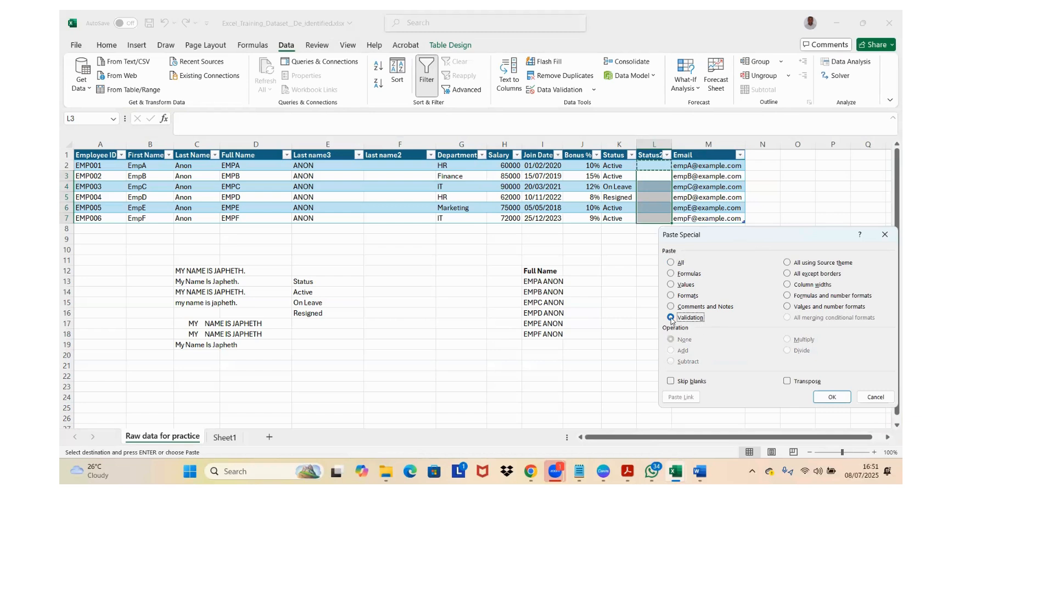
{"action": "left_click", "coordinate": [827, 397]}
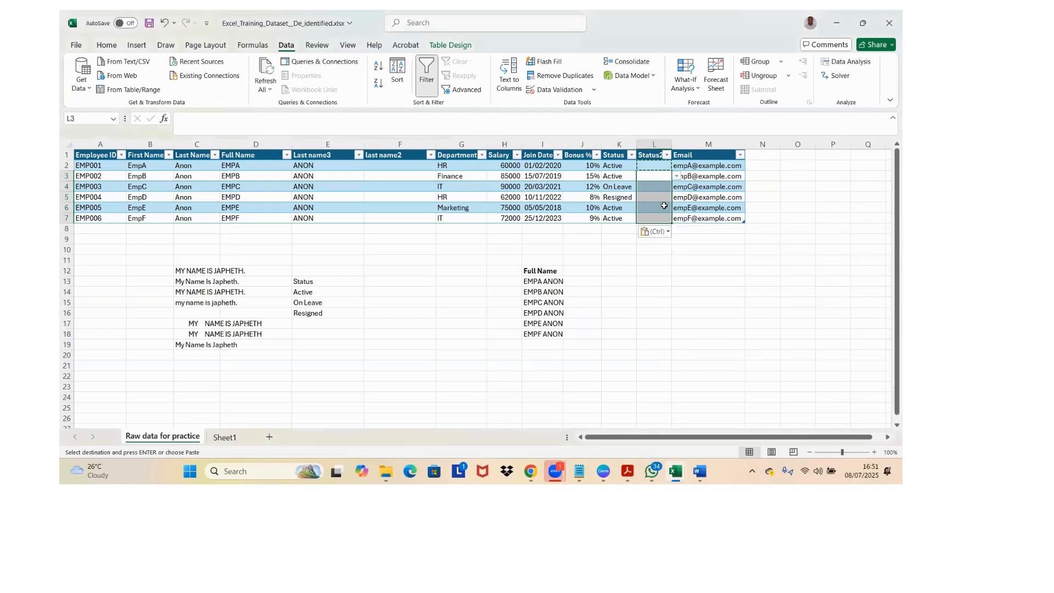
Step: Check L6 and L7 for the dropdown, and test the rule by trying to enter "Yes" in L2
{"action": "left_click", "coordinate": [666, 208]}
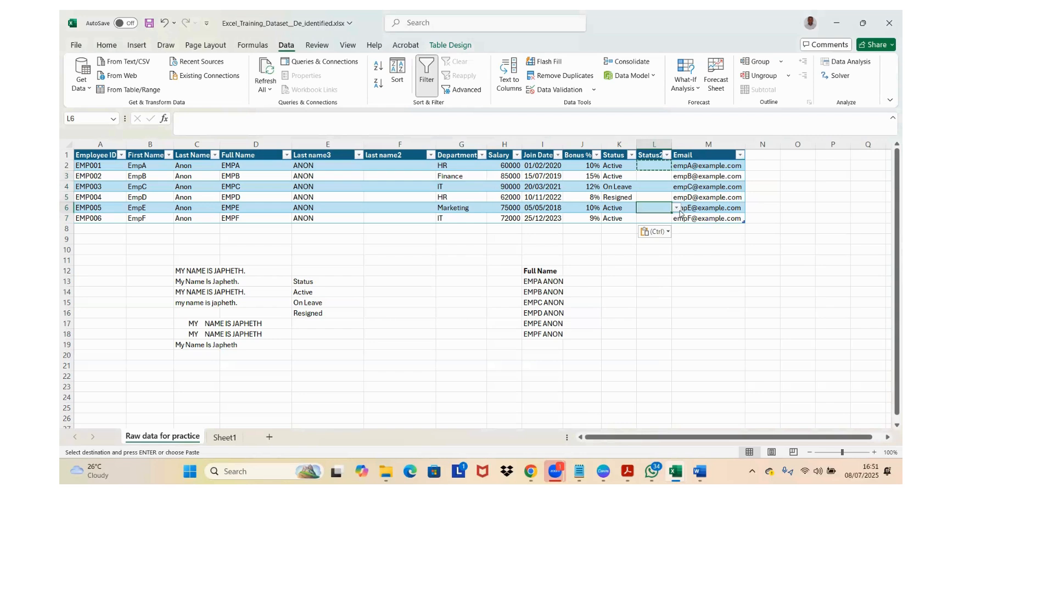
{"action": "key", "text": "Down"}
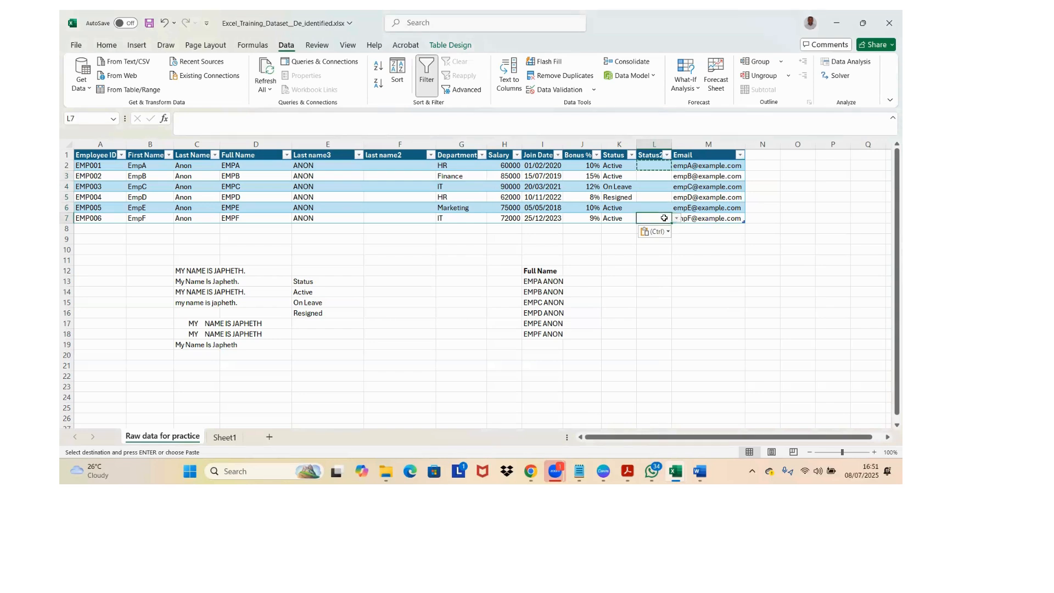
{"action": "left_click", "coordinate": [660, 169]}
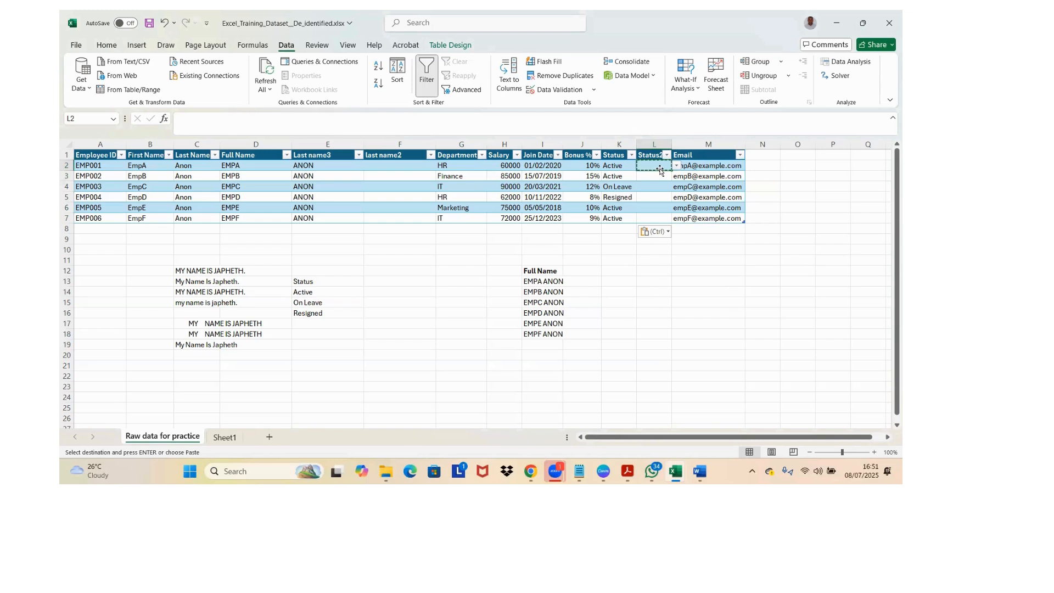
{"action": "type", "text": "Yes"}
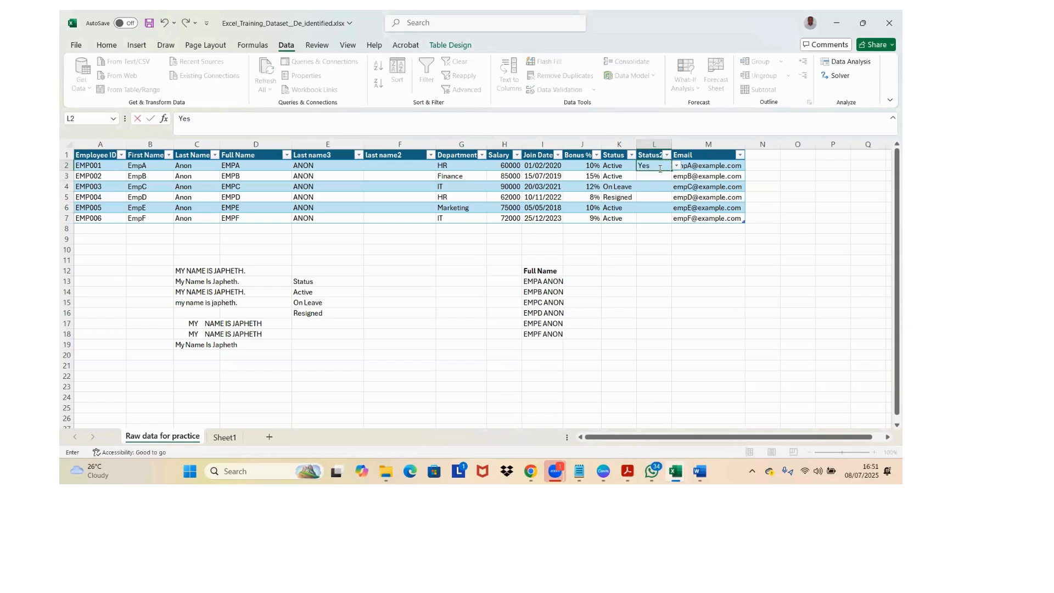
{"action": "key", "text": "Return"}
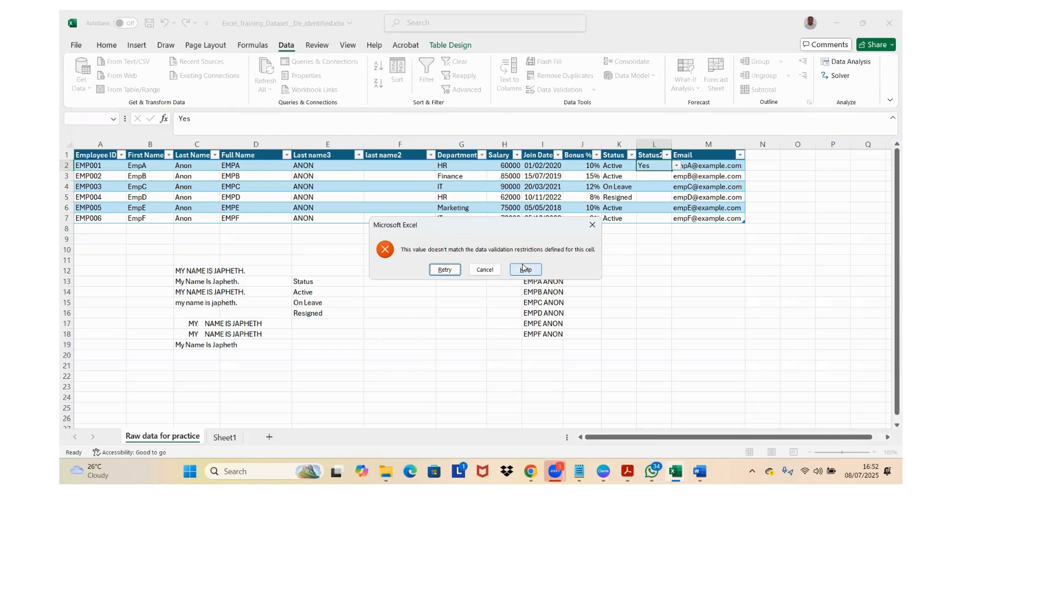
{"action": "key", "text": "Escape"}
{"action": "key", "text": "ctrl+a"}
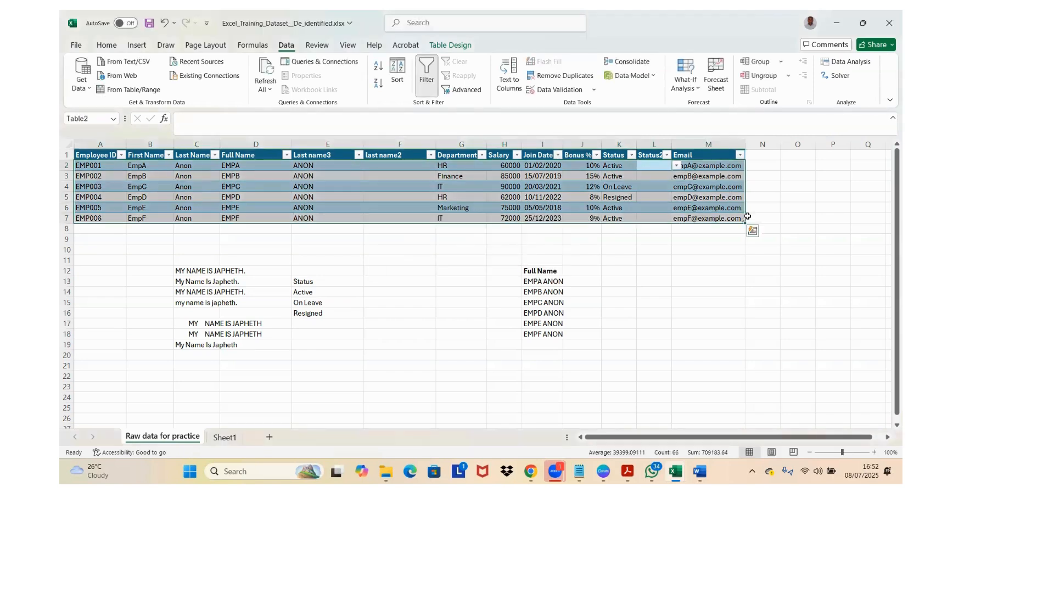
Step: Choose Active from the validation list for the first employee's Status2 cell, L2
{"action": "left_click", "coordinate": [657, 164]}
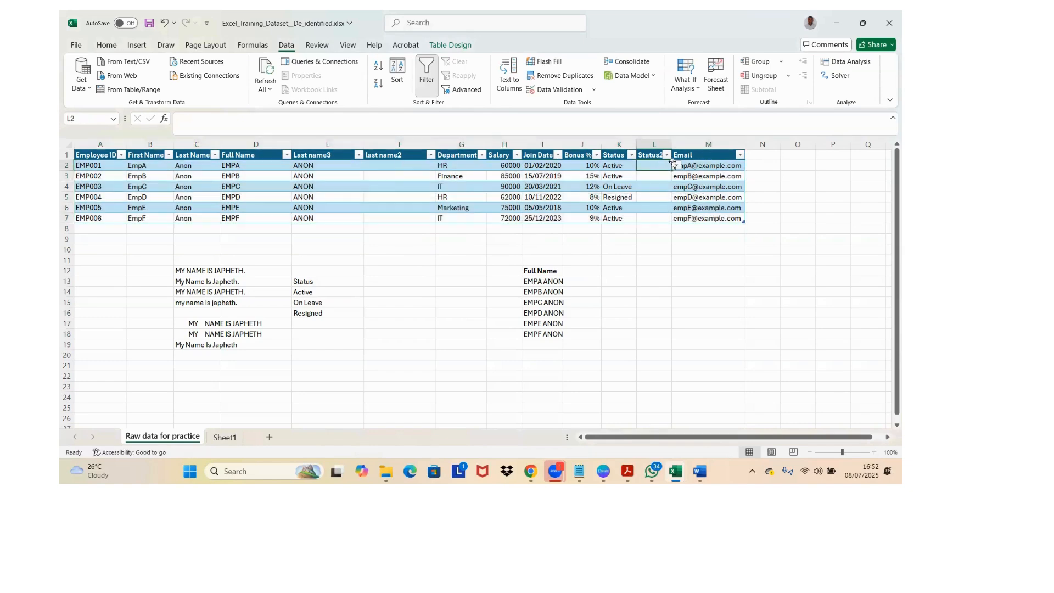
{"action": "left_click", "coordinate": [677, 167]}
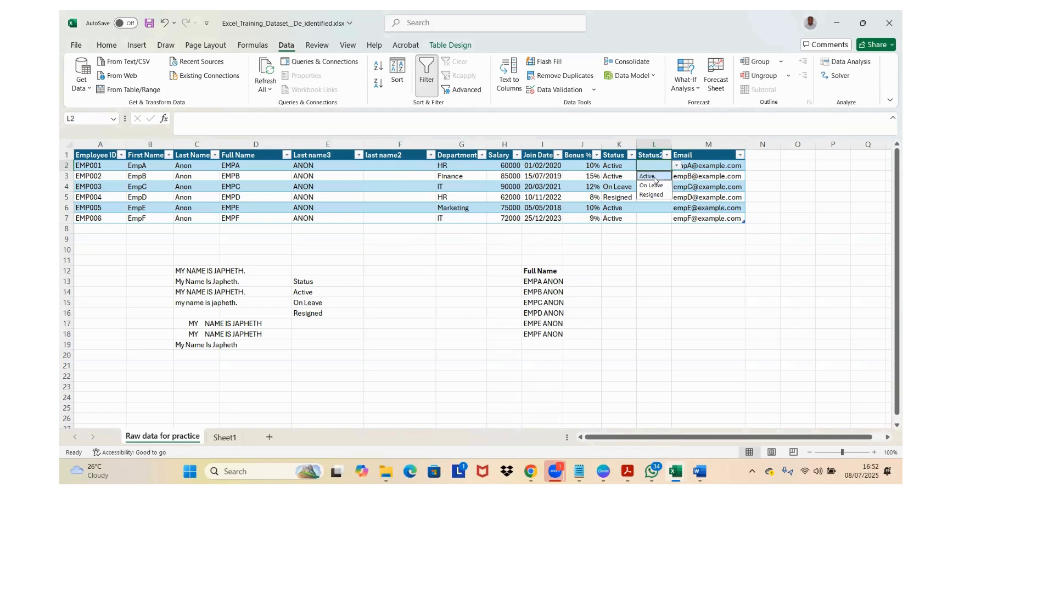
{"action": "left_click", "coordinate": [653, 177]}
Step: Enter Active in L3 by accepting the suggested list entry while filling in the cell
{"action": "left_click", "coordinate": [653, 179]}
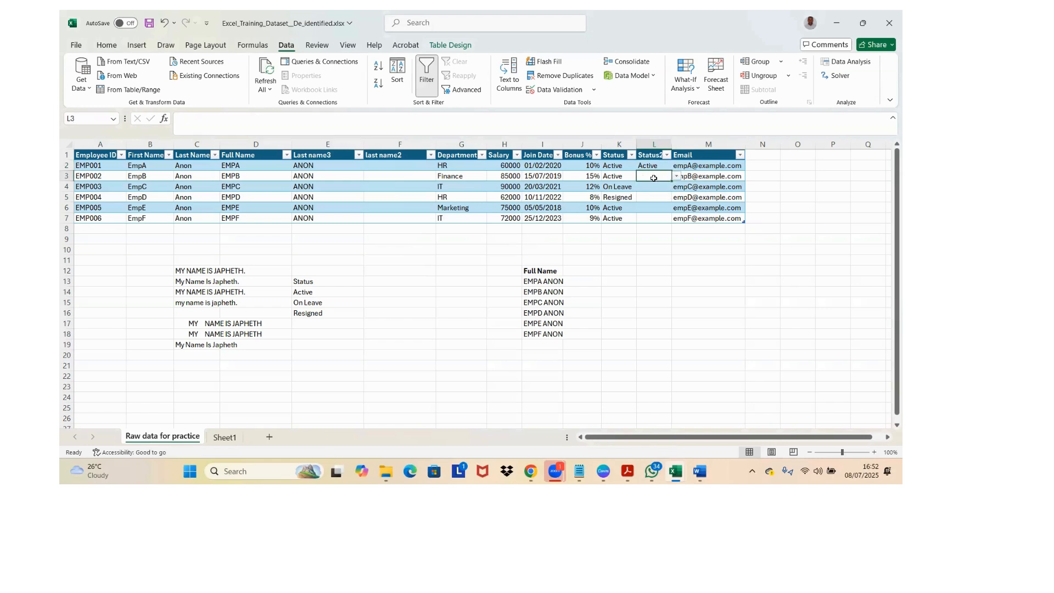
{"action": "type", "text": "Activ"}
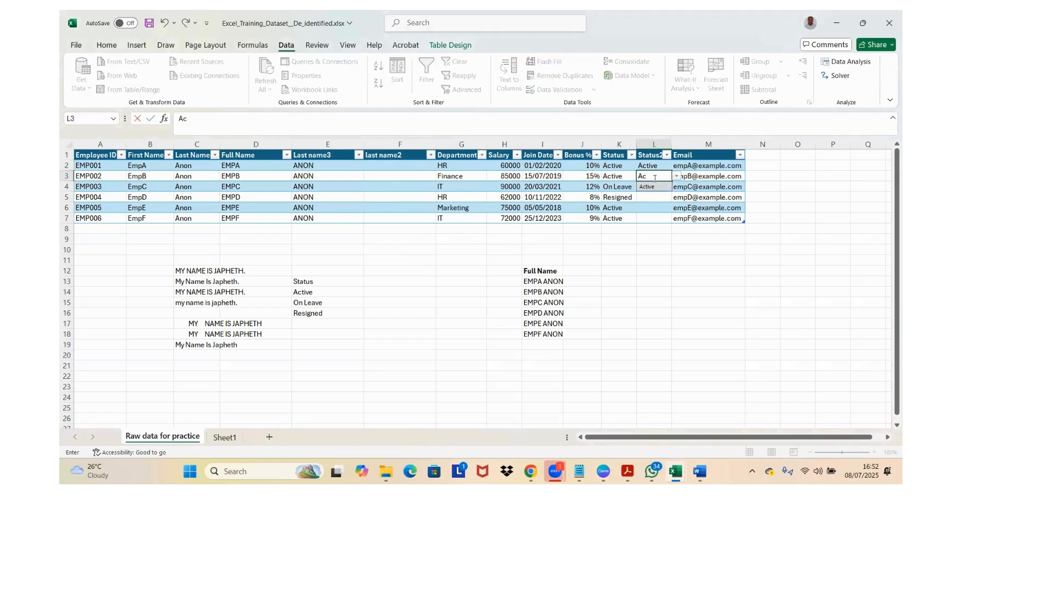
{"action": "left_click", "coordinate": [648, 187]}
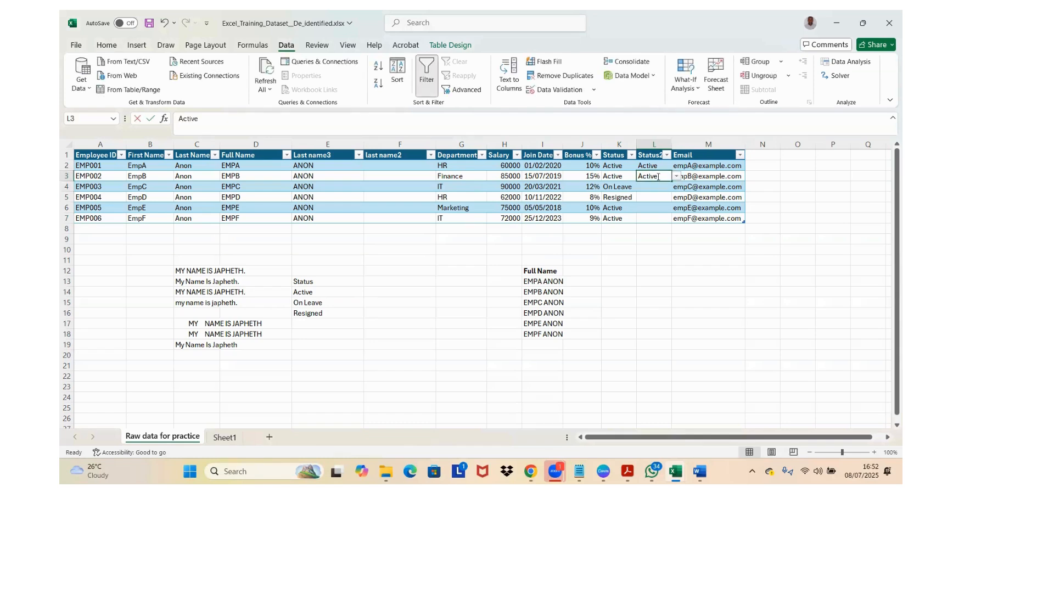
{"action": "double_click", "coordinate": [659, 176]}
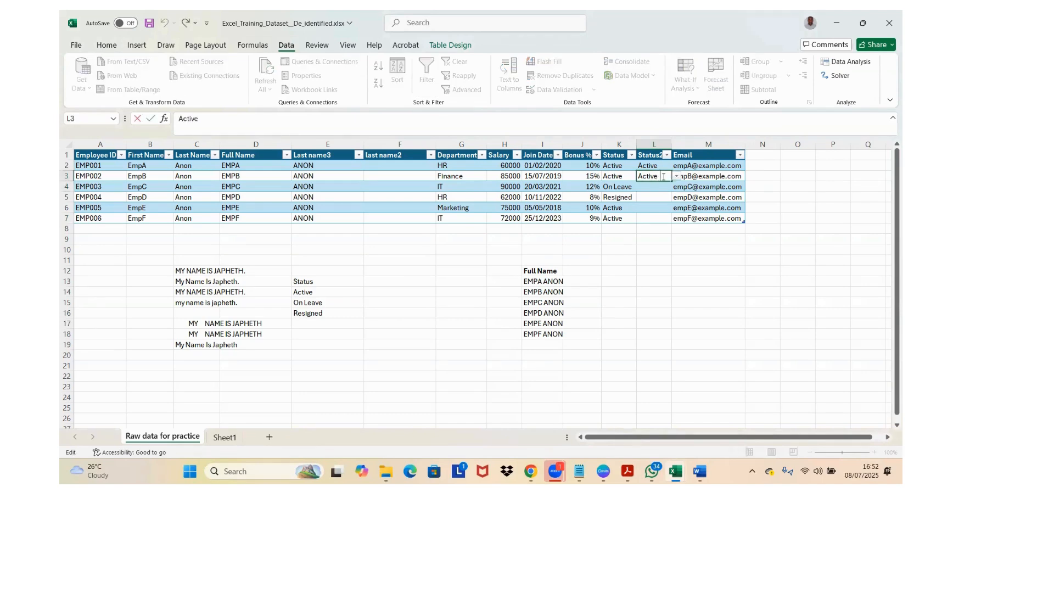
{"action": "key", "text": "Return"}
{"action": "key", "text": "Return"}
Step: Choose Resigned from the validation list for the third employee's Status2 cell, L4
{"action": "left_click", "coordinate": [665, 185]}
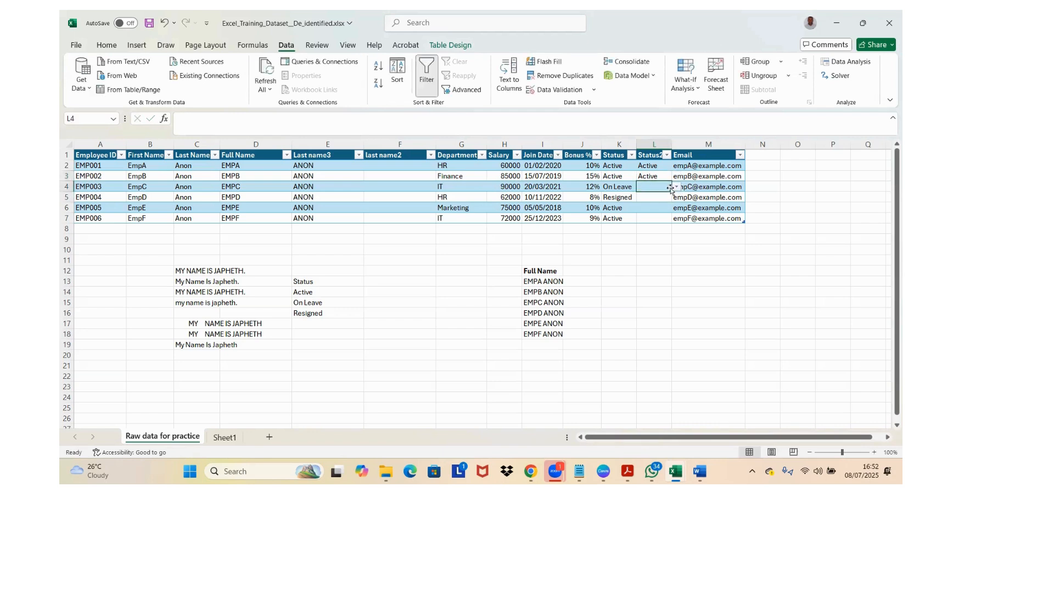
{"action": "left_click", "coordinate": [676, 187]}
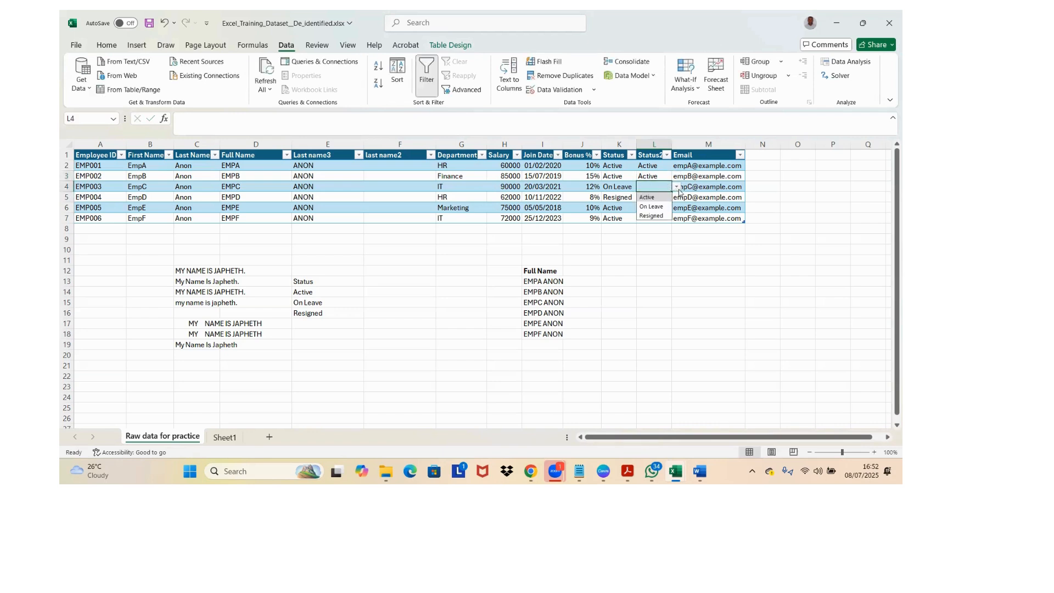
{"action": "left_click", "coordinate": [656, 216]}
Step: Test the list rule by trying to enter "Mom" in L5, and cancel the entry
{"action": "left_click", "coordinate": [661, 198]}
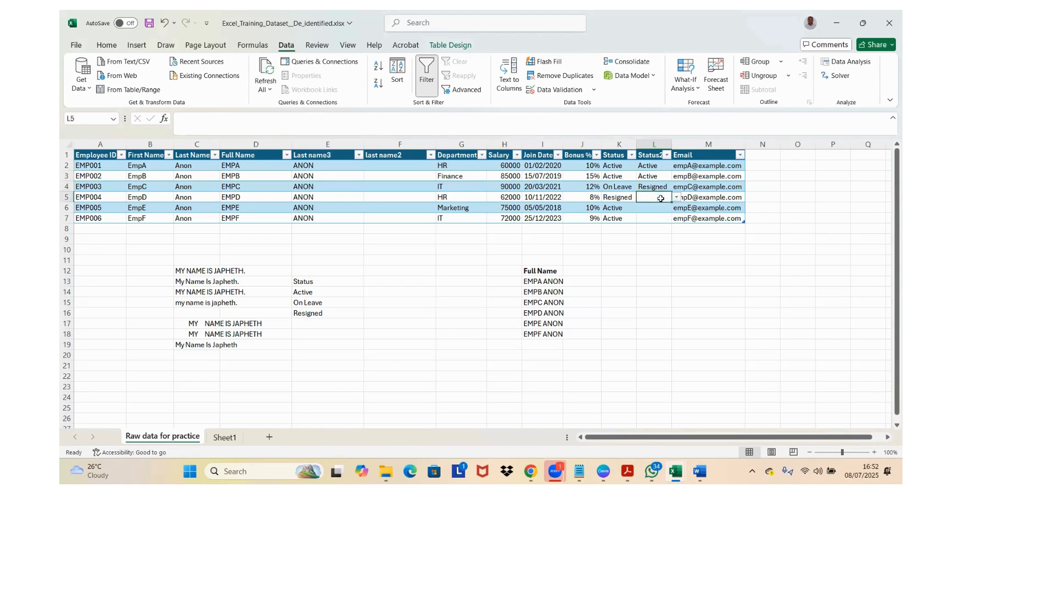
{"action": "type", "text": "Mom"}
{"action": "key", "text": "Return"}
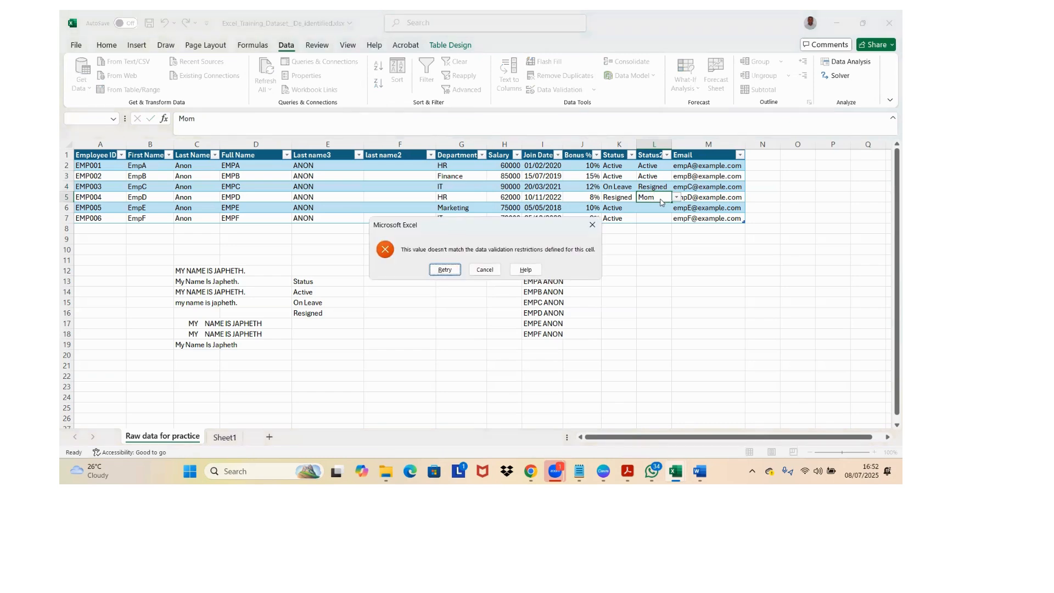
{"action": "key", "text": "Escape"}
{"action": "left_click", "coordinate": [638, 248]}
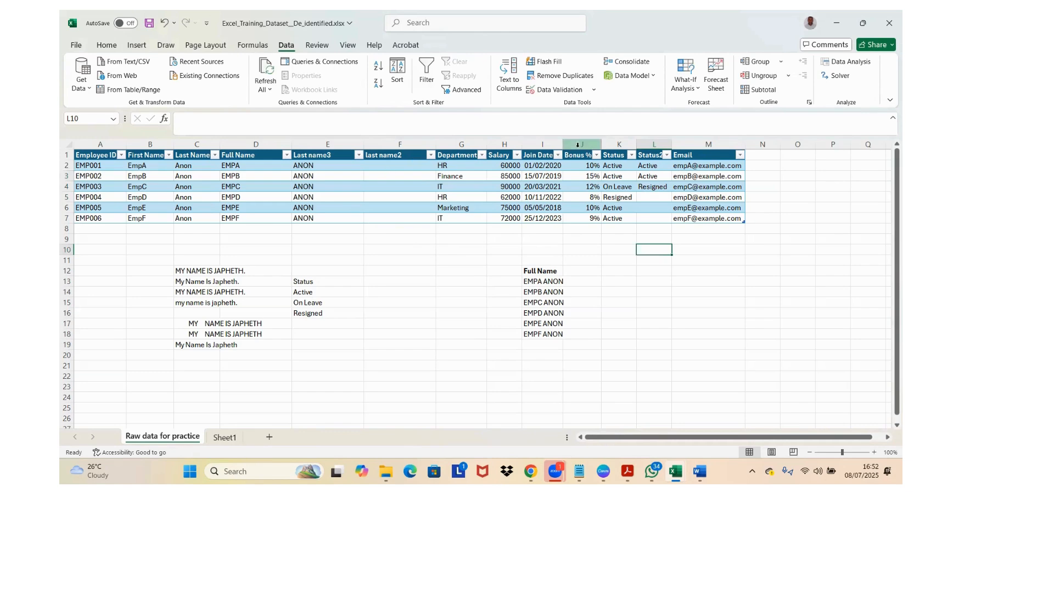
Step: Add a new table column after Email by entering the heading Age in N1
{"action": "left_click", "coordinate": [760, 157]}
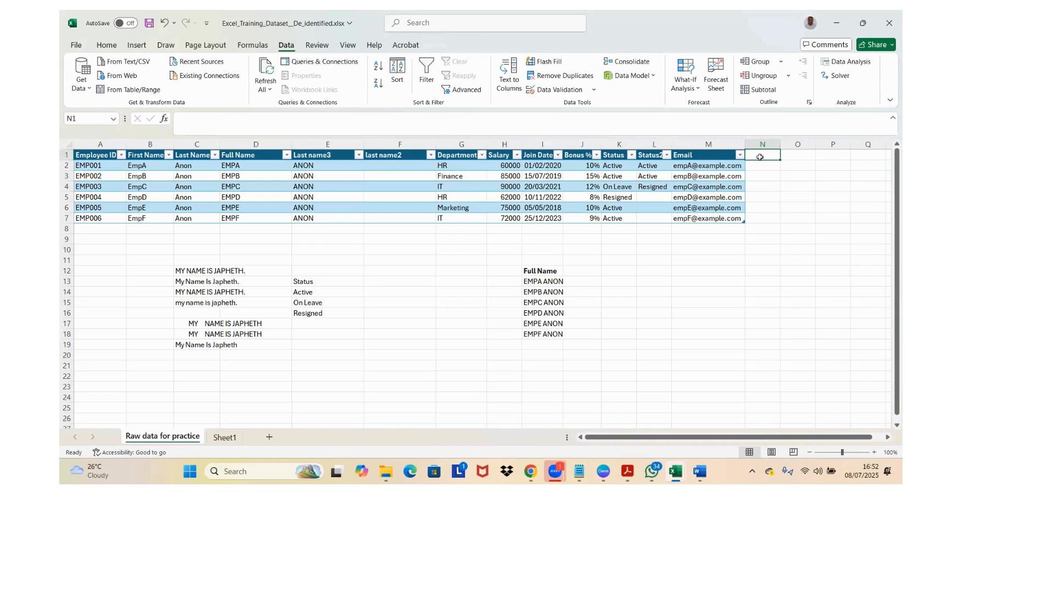
{"action": "type", "text": "Age"}
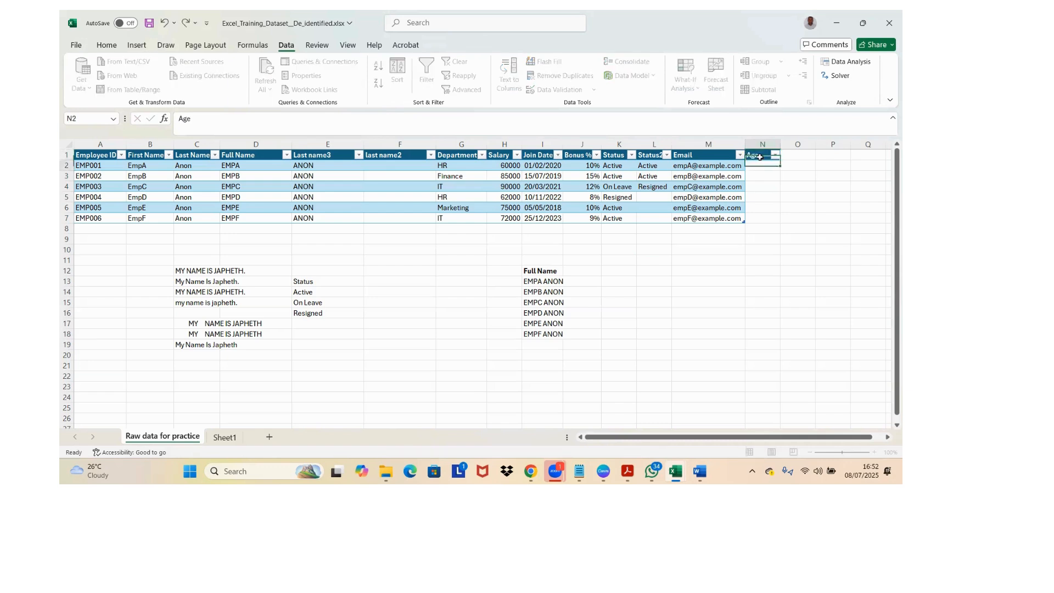
{"action": "left_click", "coordinate": [760, 157]}
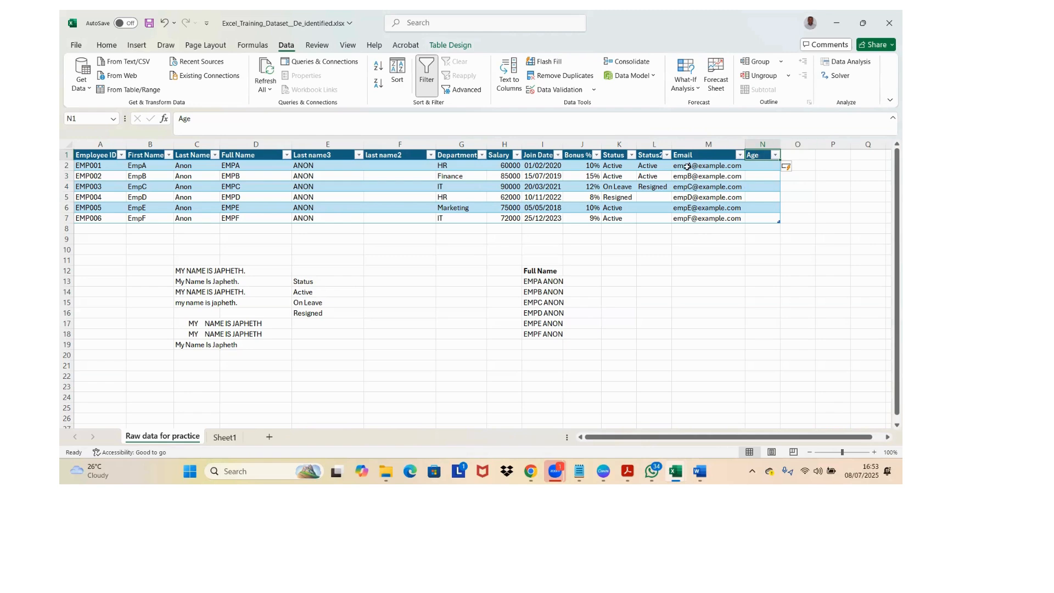
{"action": "left_click", "coordinate": [460, 172]}
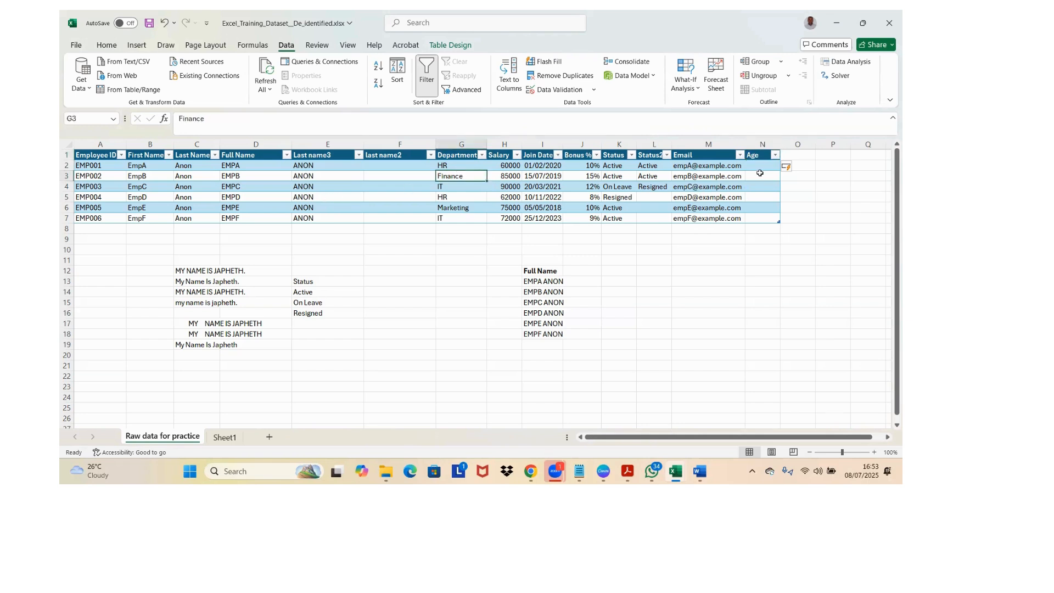
Step: Open Data Validation for the first Age cell, N2, and allow only whole numbers
{"action": "left_click", "coordinate": [762, 166]}
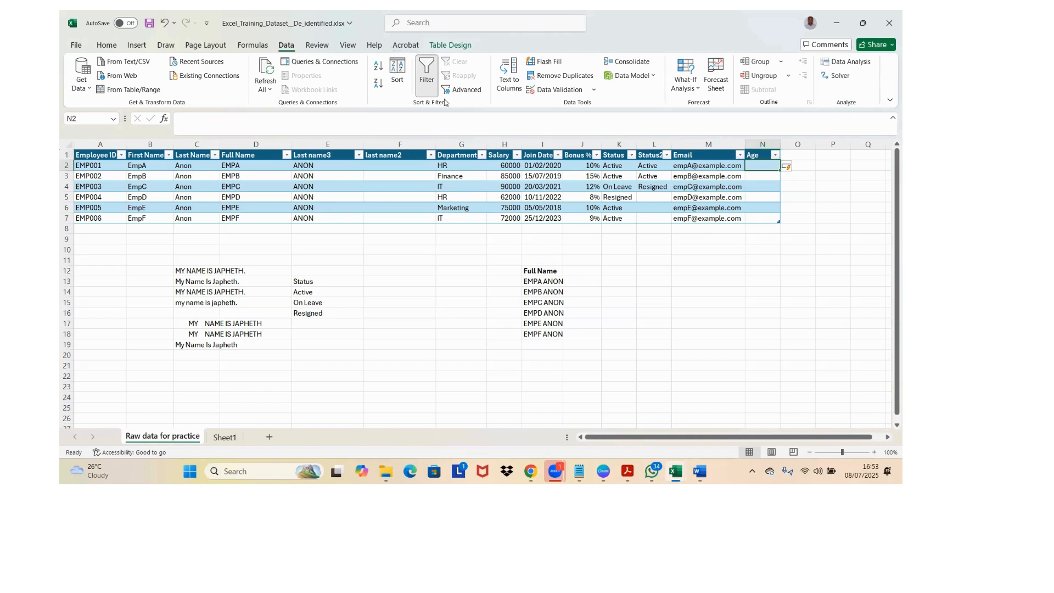
{"action": "left_click", "coordinate": [549, 89]}
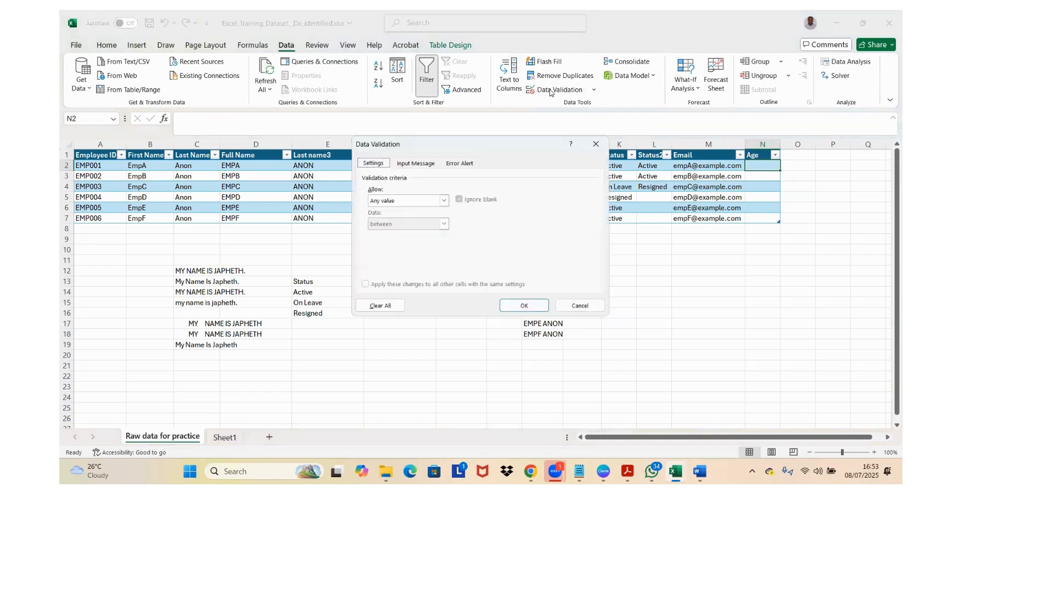
{"action": "left_click", "coordinate": [444, 200]}
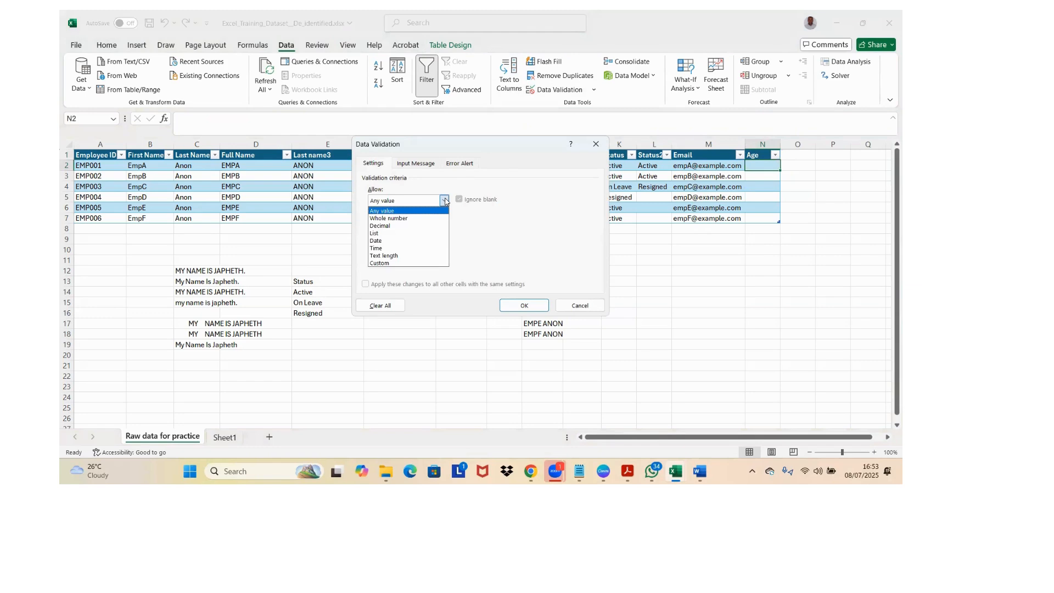
{"action": "left_click", "coordinate": [445, 201]}
{"action": "left_click", "coordinate": [445, 201]}
{"action": "left_click", "coordinate": [407, 219]}
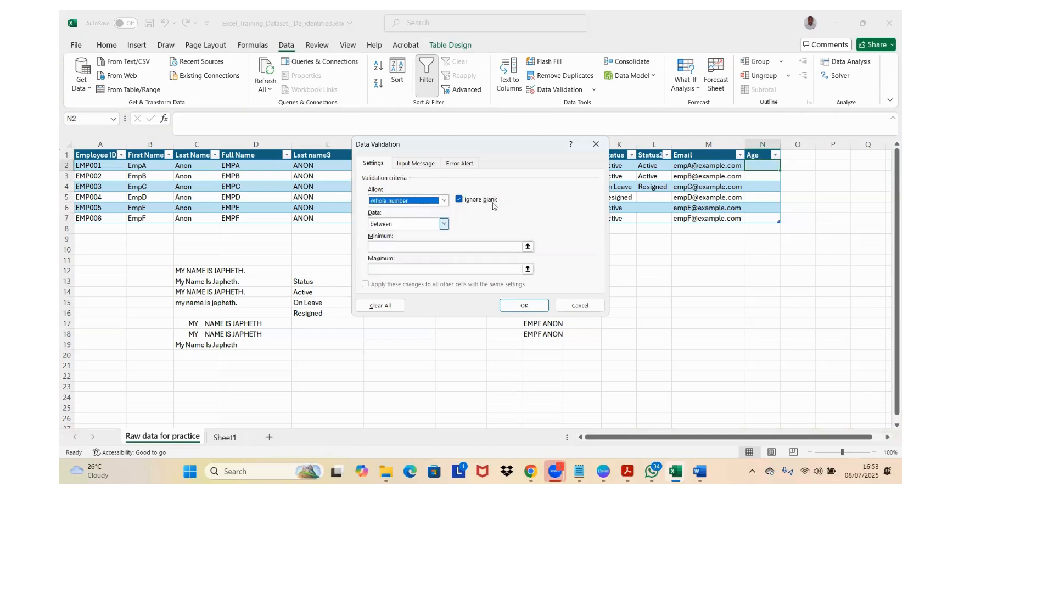
Step: Keep the between condition, set the minimum to 18 and the maximum to 60, and apply the rule to N2
{"action": "left_click", "coordinate": [444, 224]}
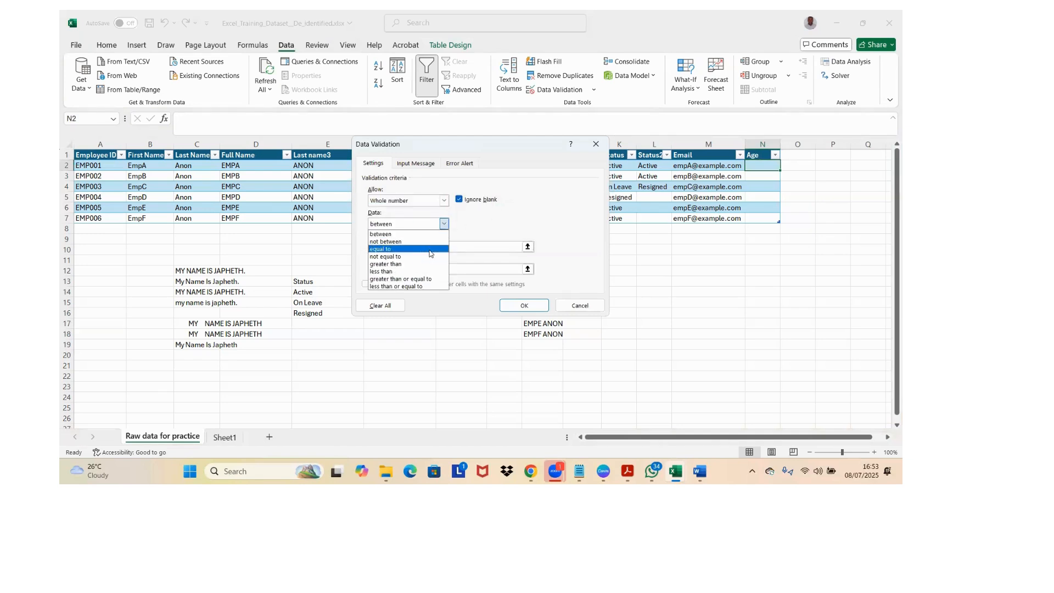
{"action": "left_click", "coordinate": [447, 225]}
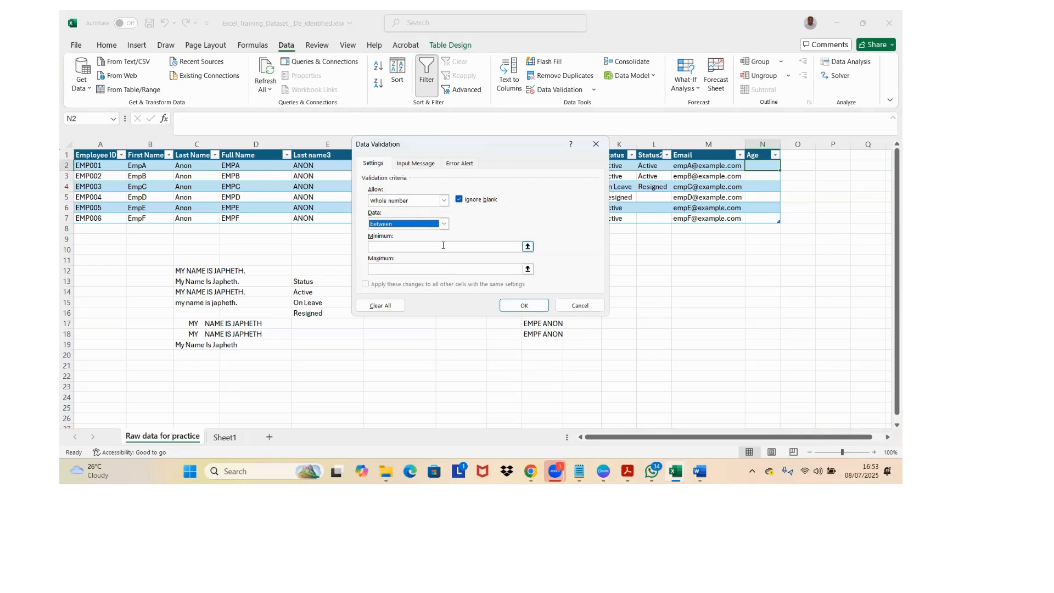
{"action": "left_click", "coordinate": [443, 245]}
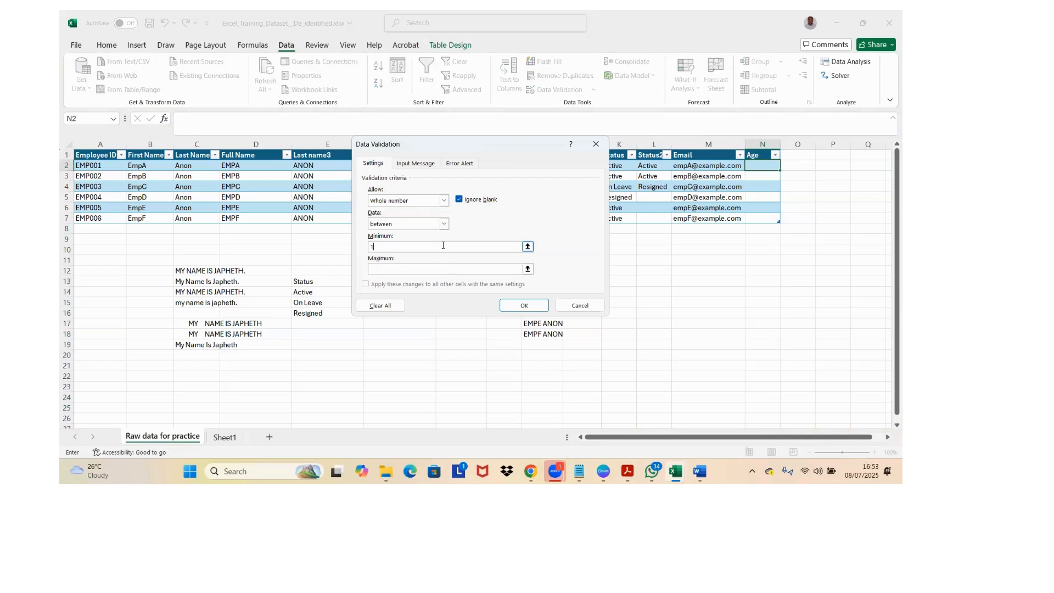
{"action": "left_click", "coordinate": [425, 271]}
{"action": "type", "text": "8"}
{"action": "left_click", "coordinate": [524, 305]}
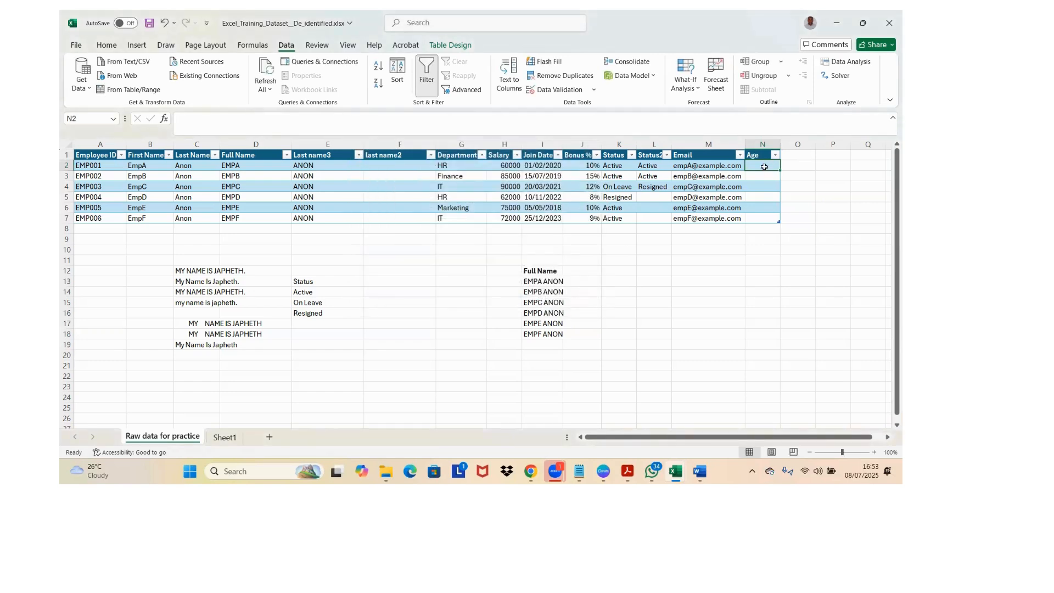
Step: Test the age rule by trying to enter 15 in N2, and dismiss the entry
{"action": "type", "text": "15"}
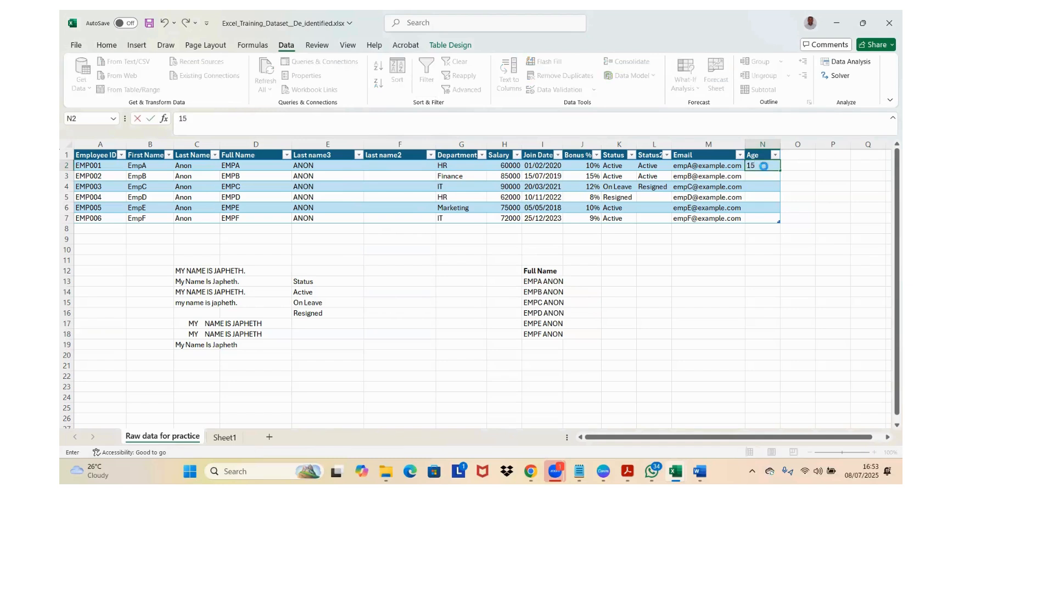
{"action": "key", "text": "Return"}
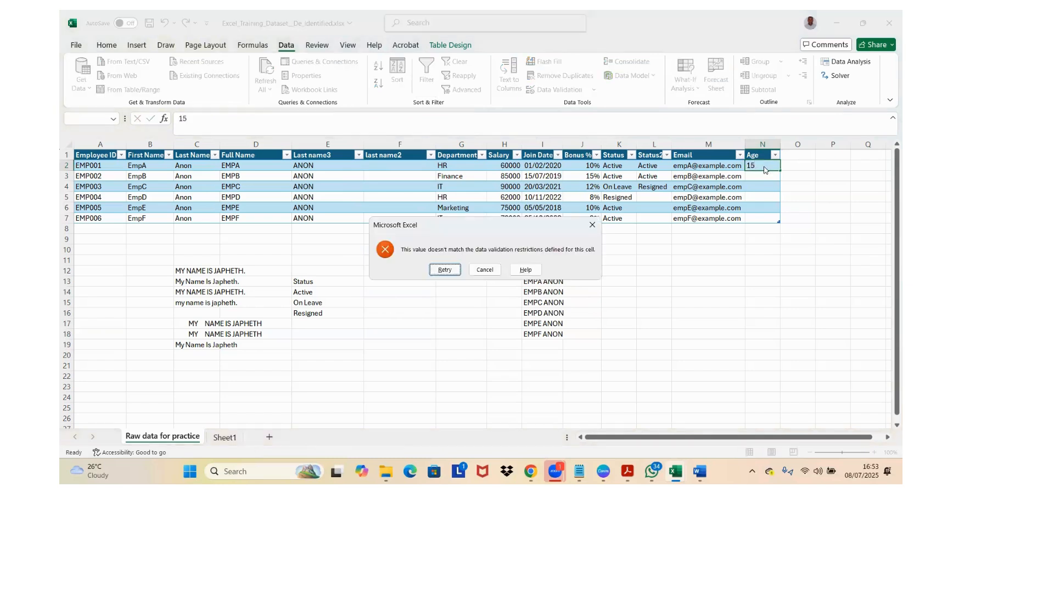
{"action": "left_click", "coordinate": [587, 225]}
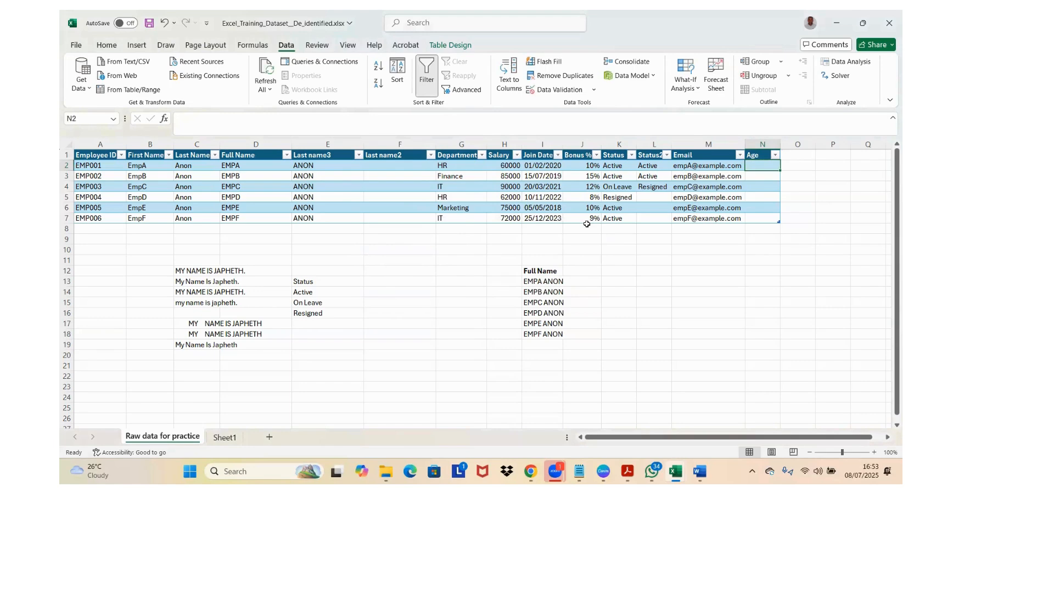
Step: Enter 18 as the first employee's Age in N2
{"action": "type", "text": "1"}
{"action": "key", "text": "Return"}
{"action": "key", "text": "Return"}
{"action": "key", "text": "Return"}
{"action": "key", "text": "Return"}
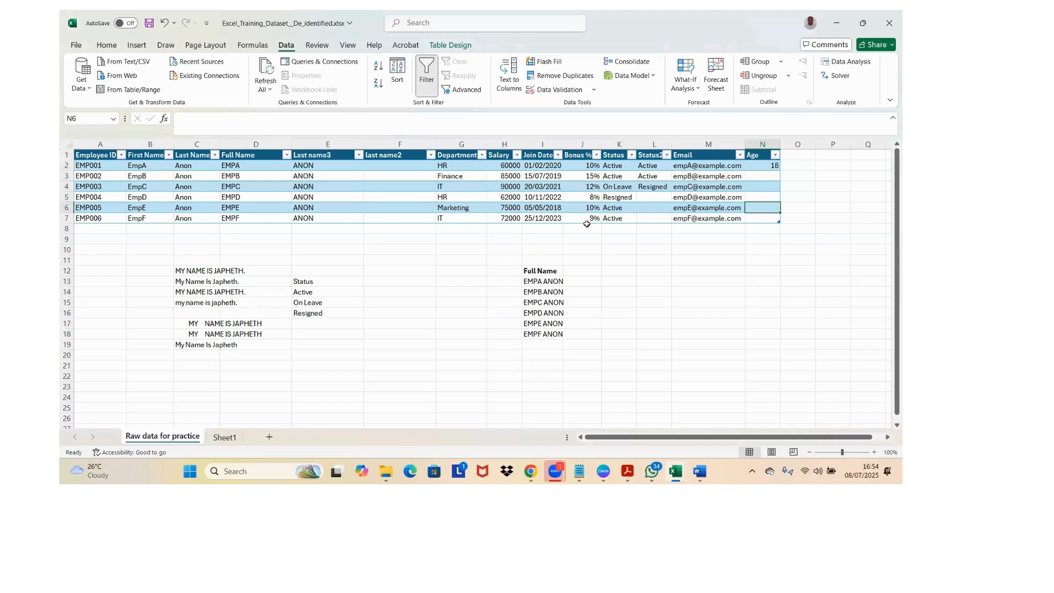
Step: Enter 61 as the Age in N6, where the validation rule is not yet applied
{"action": "type", "text": "61"}
{"action": "key", "text": "Return"}
{"action": "left_click", "coordinate": [763, 208]}
Step: Copy N2 and paste only its Validation into the remaining Age cells N3:N7 using Paste Special
{"action": "left_click", "coordinate": [772, 166]}
{"action": "key", "text": "ctrl+c"}
{"action": "left_click_drag", "start_coordinate": [764, 174], "coordinate": [765, 218]}
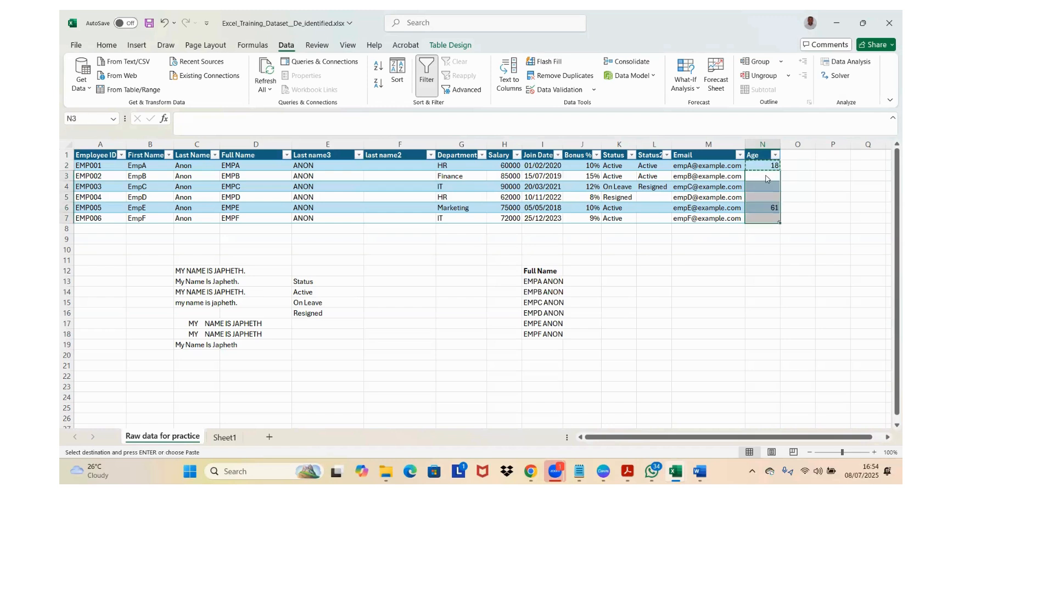
{"action": "right_click", "coordinate": [765, 176]}
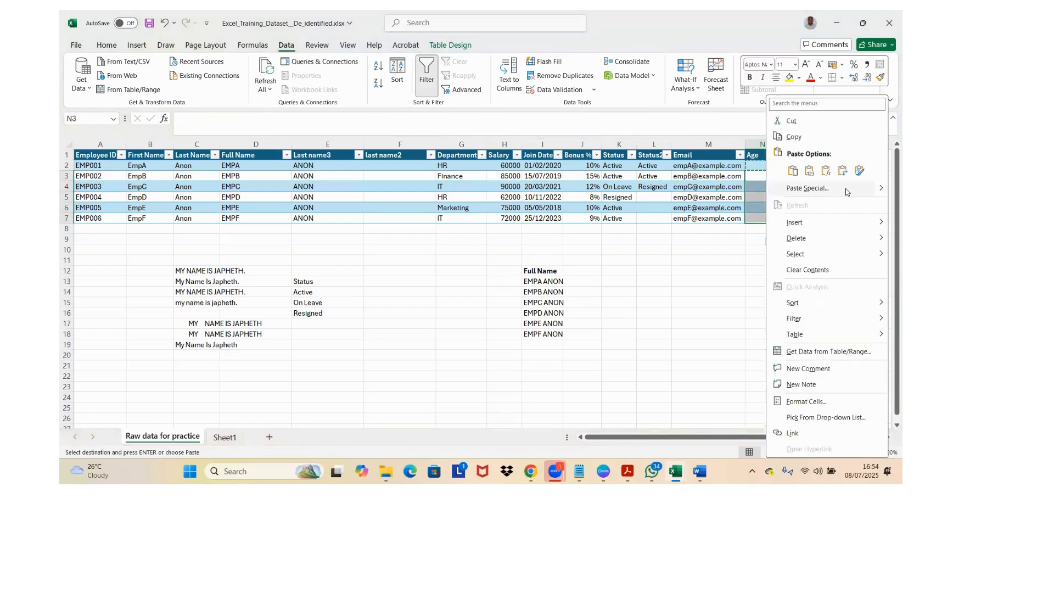
{"action": "left_click", "coordinate": [846, 188]}
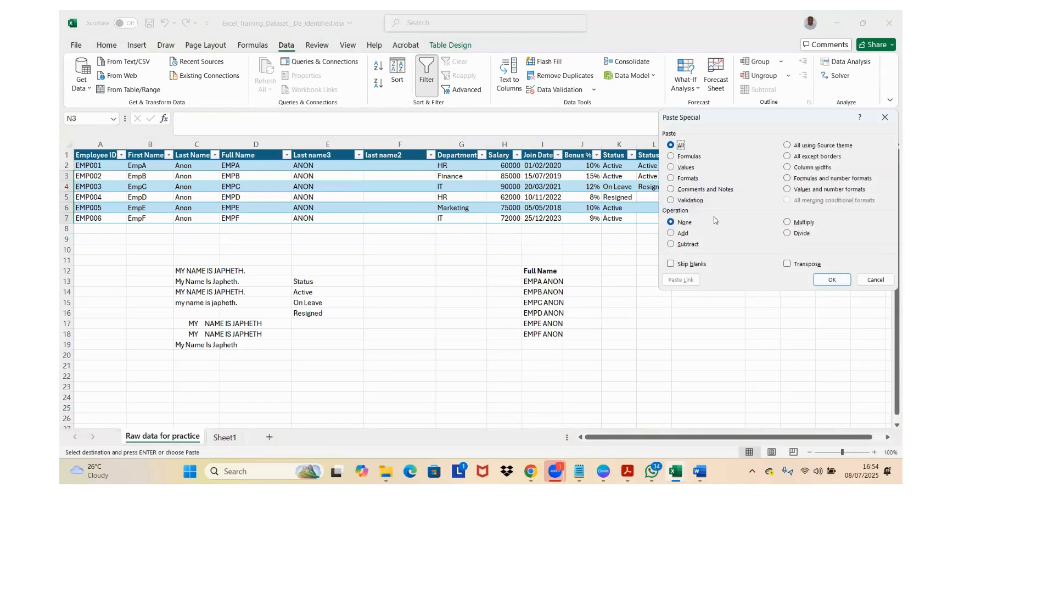
{"action": "left_click", "coordinate": [674, 201]}
{"action": "left_click", "coordinate": [832, 281]}
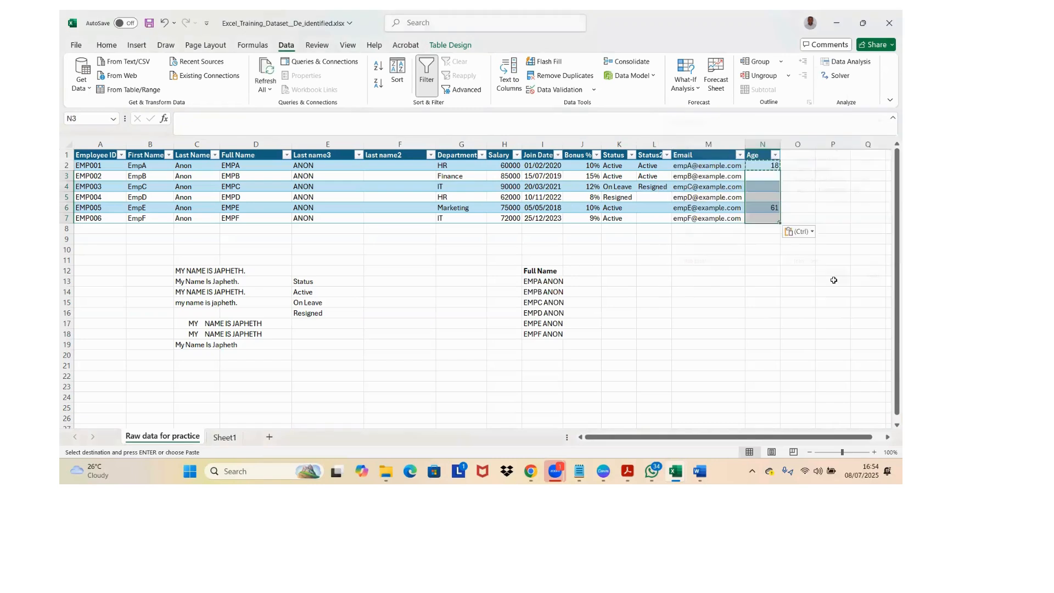
Step: Test the pasted rule by trying to enter 9 and 61 in N3, and cancel the entry
{"action": "left_click", "coordinate": [770, 174]}
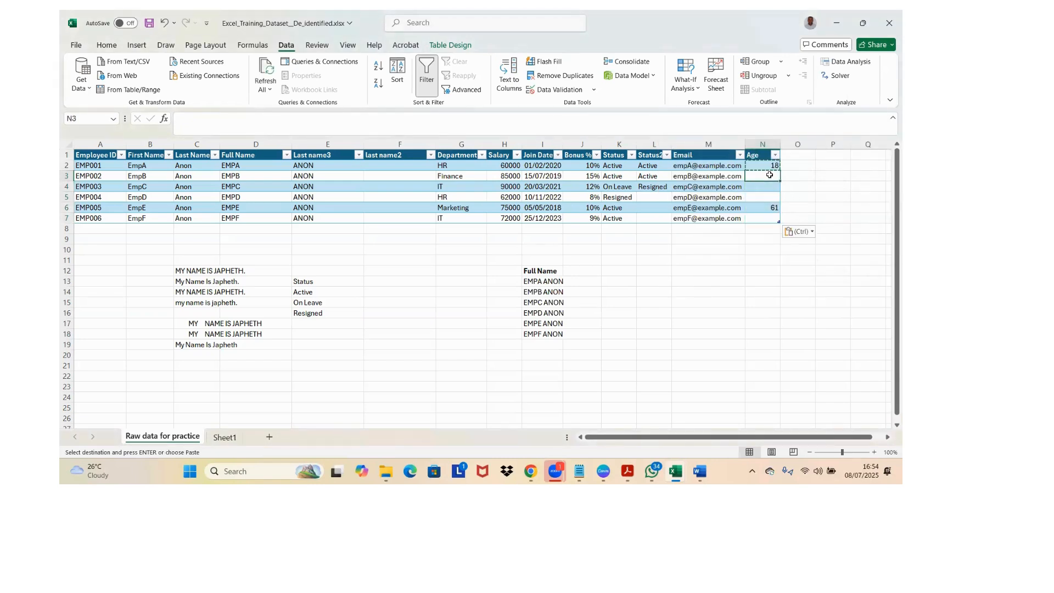
{"action": "type", "text": "9"}
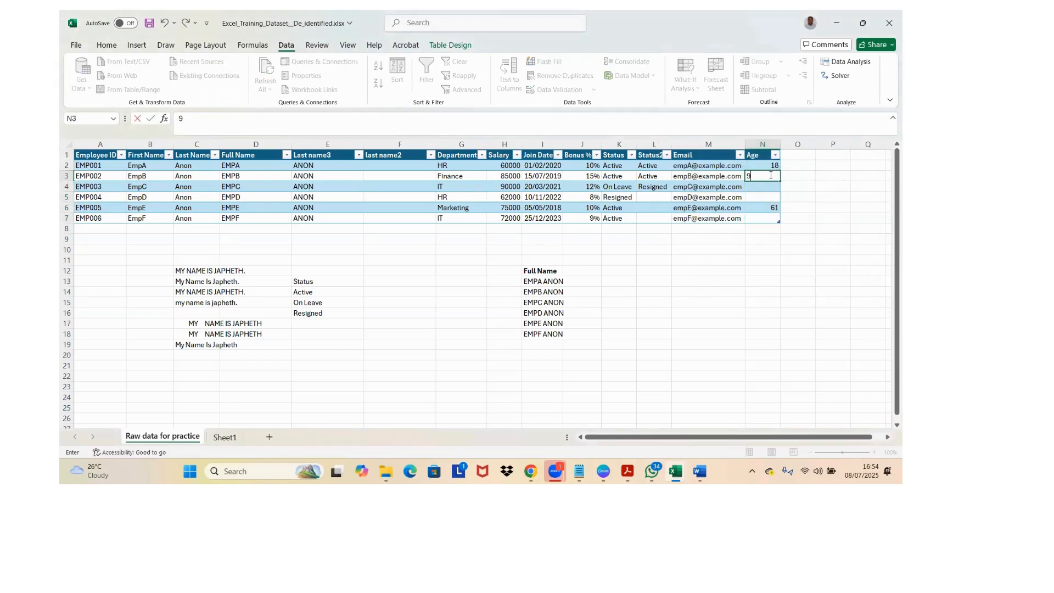
{"action": "key", "text": "Return"}
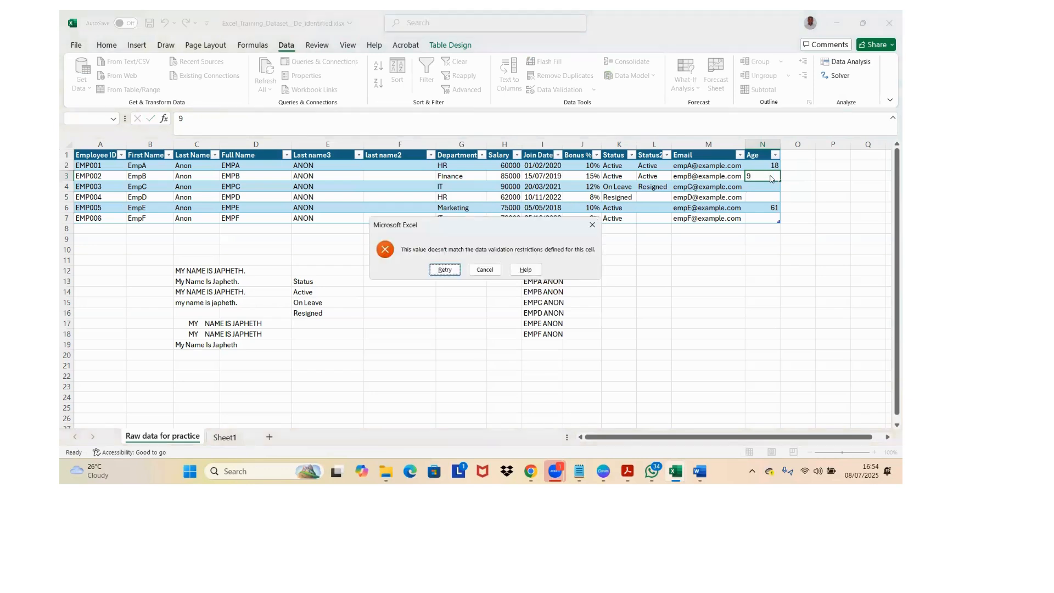
{"action": "key", "text": "Return"}
{"action": "type", "text": "61"}
{"action": "key", "text": "Return"}
{"action": "key", "text": "Escape"}
Step: Test the existing 61 in N6 against the pasted rule by re-entering it, and cancel the edit
{"action": "left_click", "coordinate": [767, 207]}
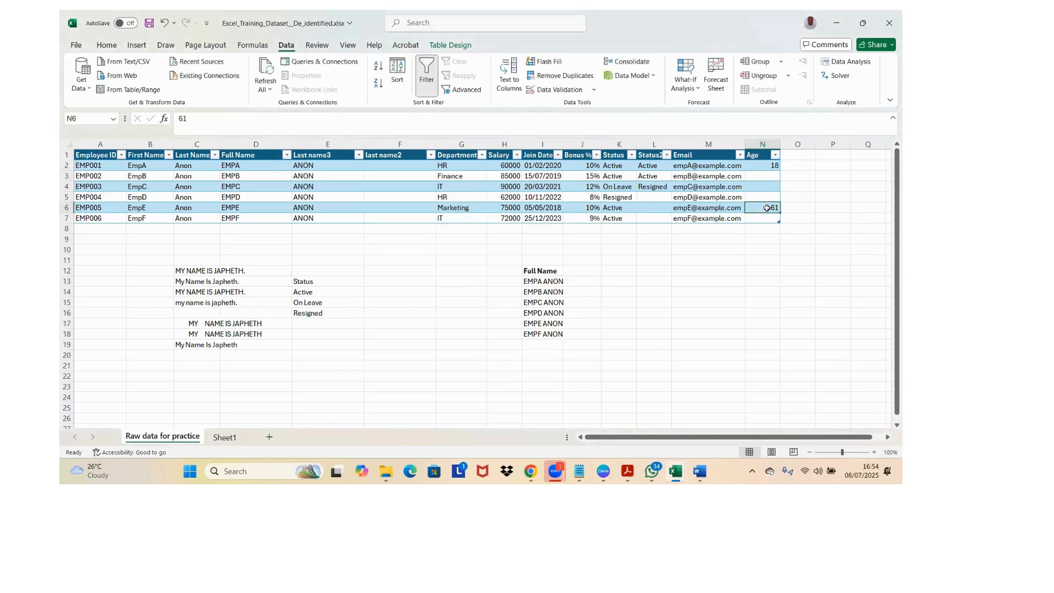
{"action": "double_click", "coordinate": [767, 208]}
{"action": "key", "text": "Return"}
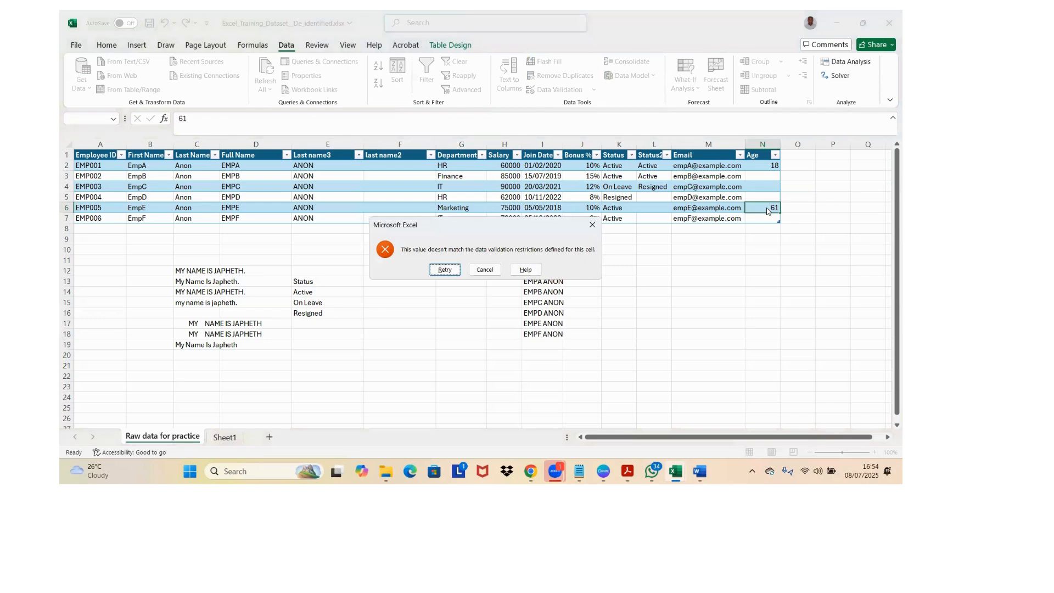
{"action": "key", "text": "Escape"}
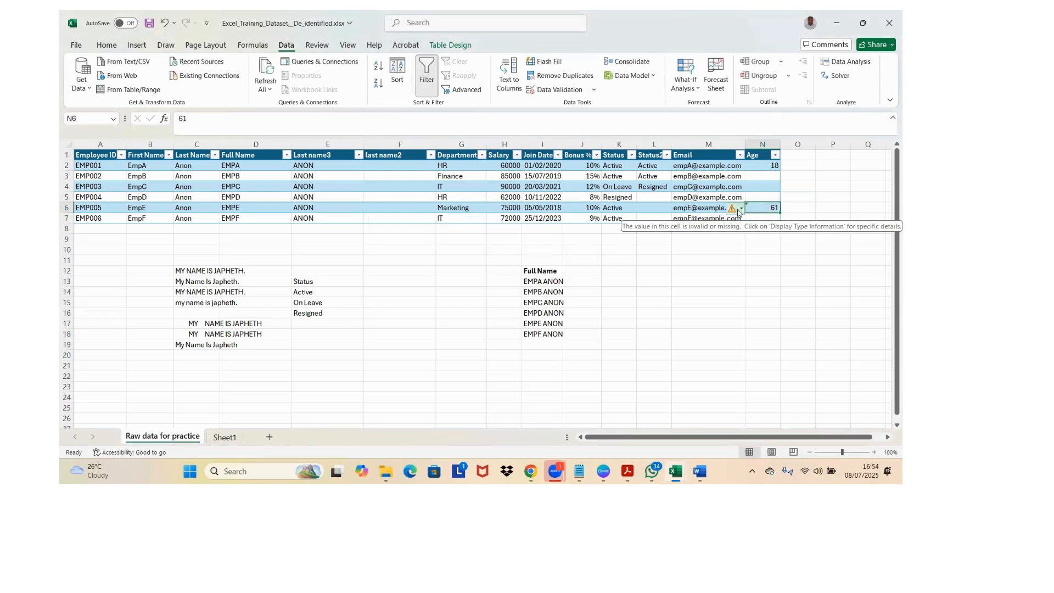
Step: Check the error options flagged on N6 and replace its Age with 60
{"action": "left_click", "coordinate": [738, 211]}
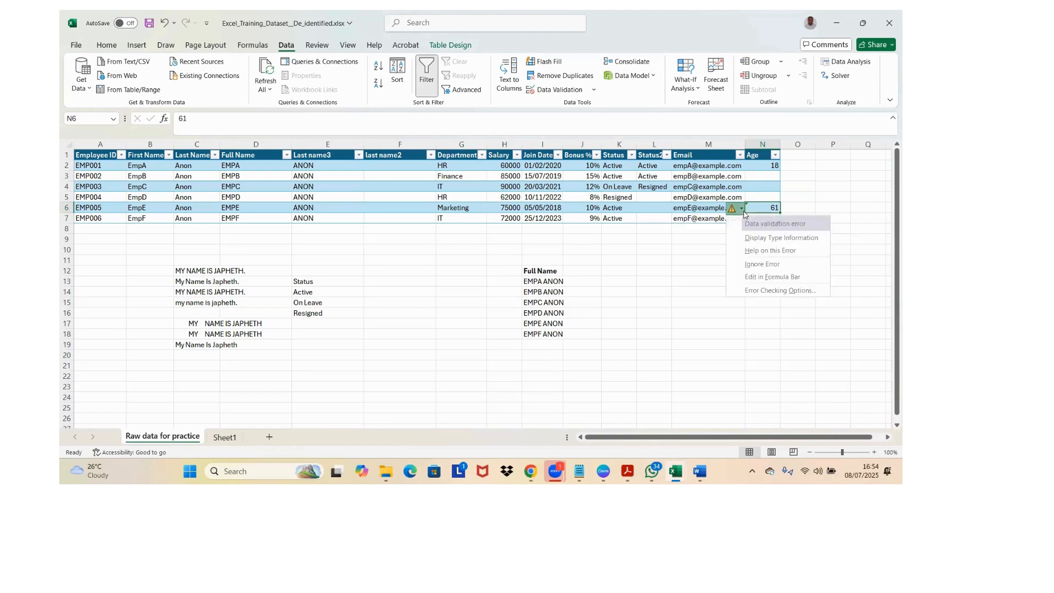
{"action": "left_click", "coordinate": [815, 225]}
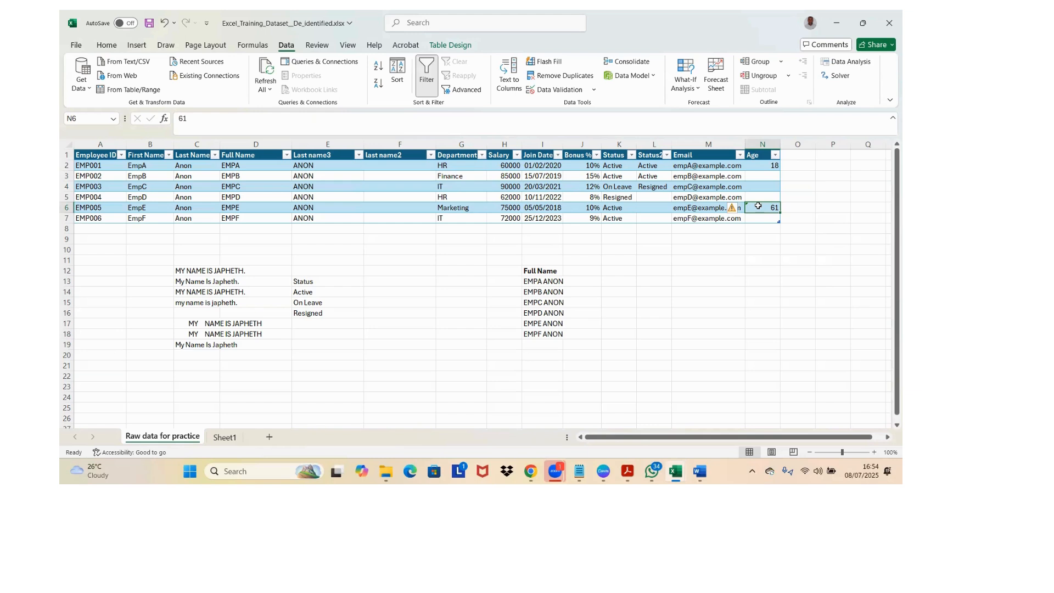
{"action": "type", "text": "60"}
{"action": "key", "text": "Return"}
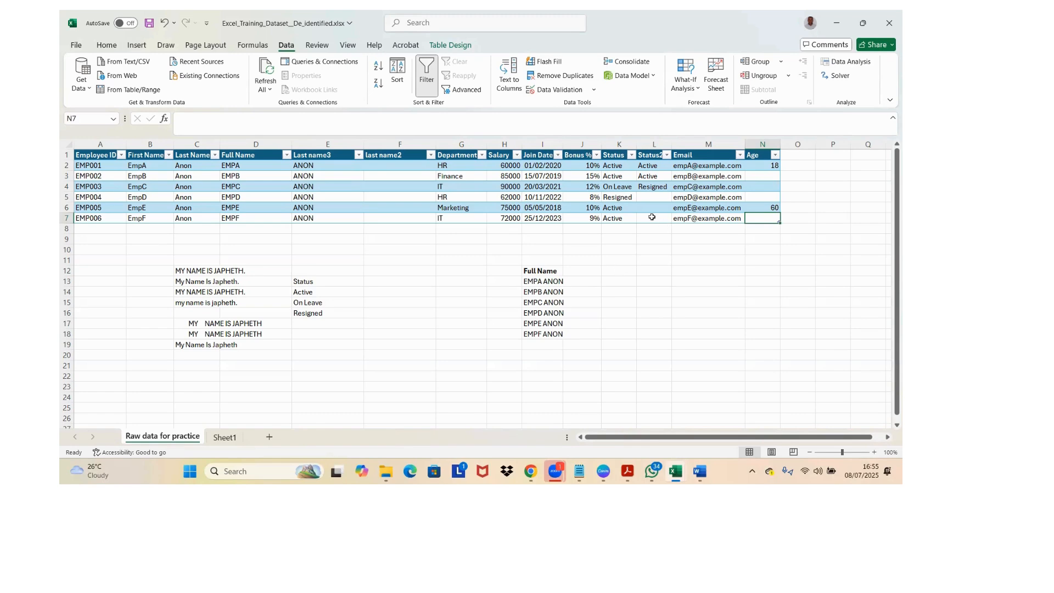
{"action": "left_click", "coordinate": [550, 278]}
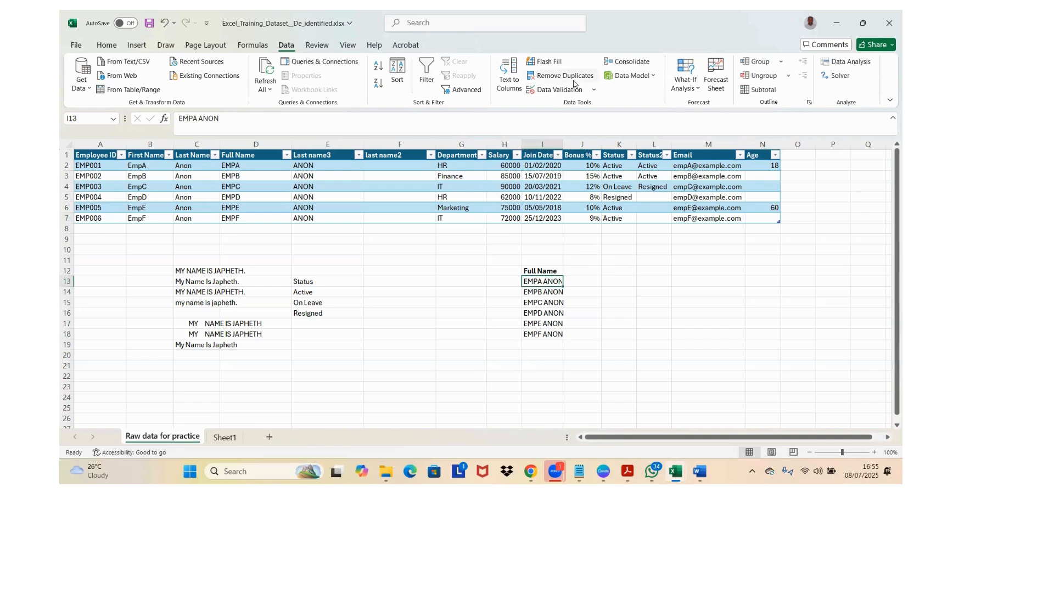
{"action": "left_click", "coordinate": [556, 89]}
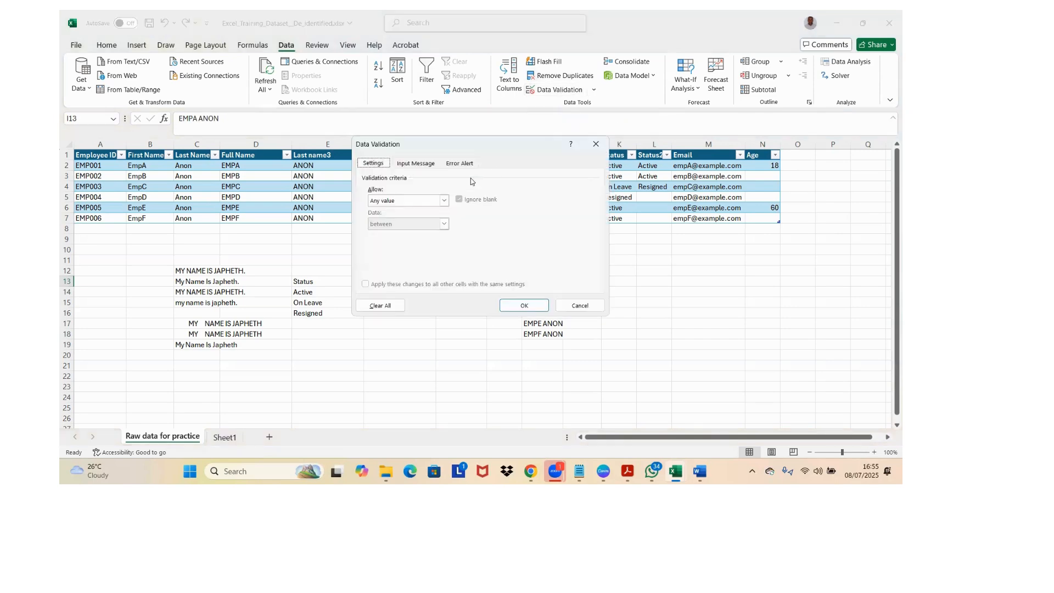
{"action": "left_click", "coordinate": [414, 164]}
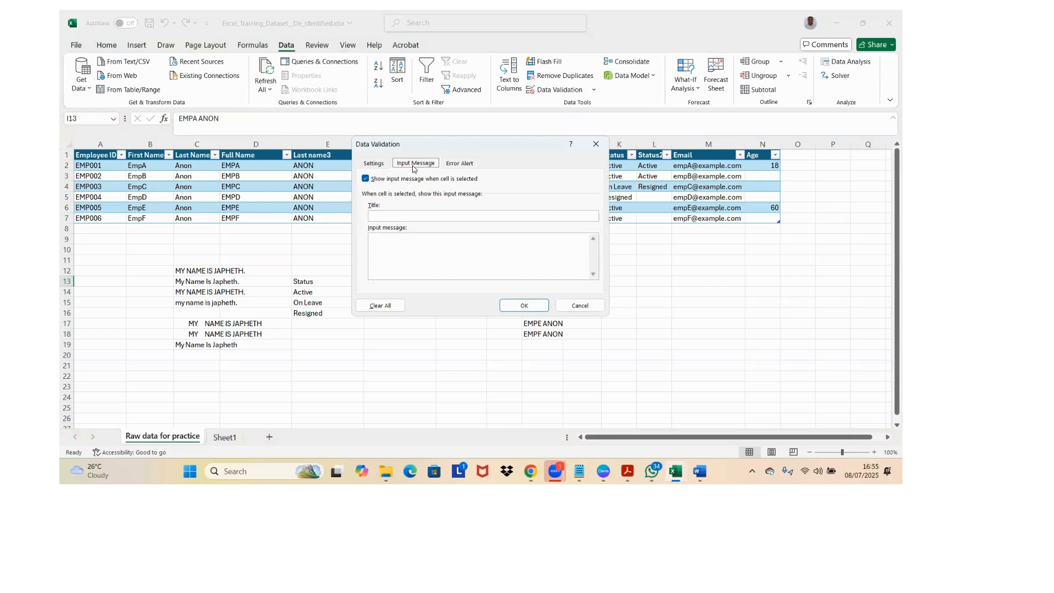
{"action": "key", "text": "Escape"}
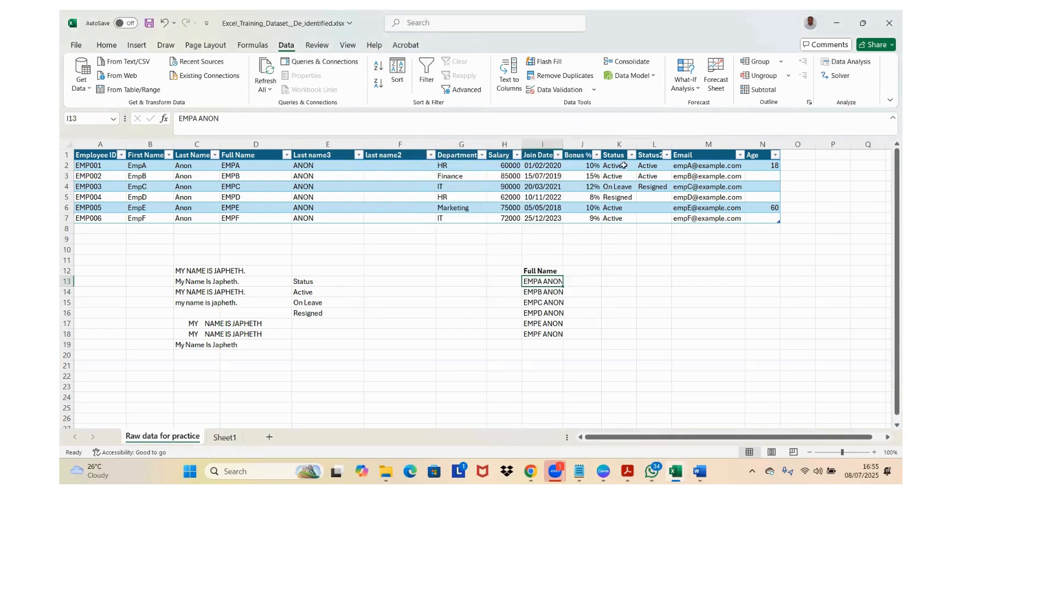
Step: Give the data validation on Age cell N2 an input message with the title "Val Error"
{"action": "left_click", "coordinate": [749, 163]}
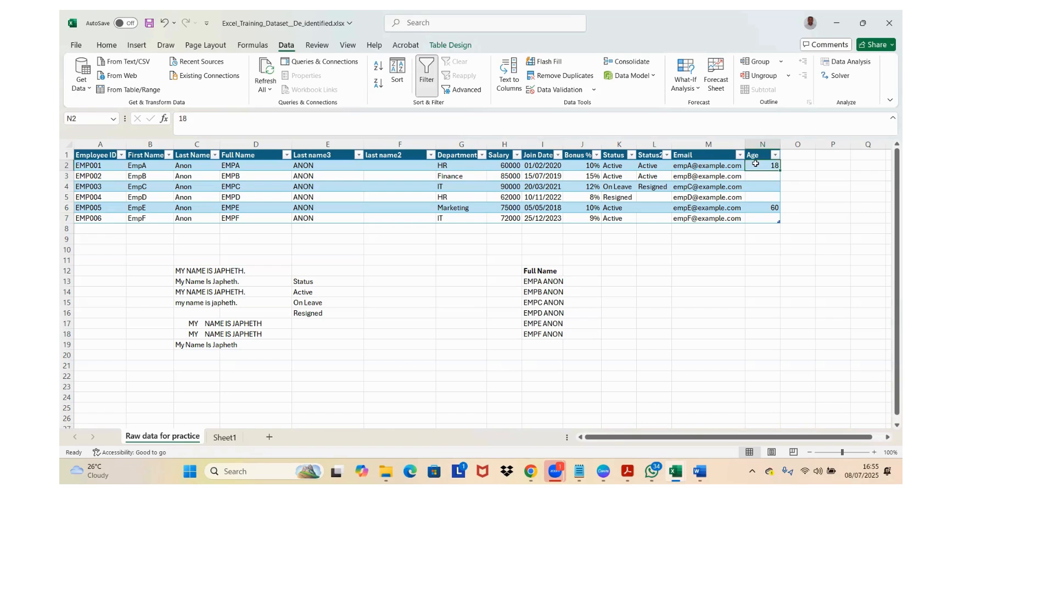
{"action": "left_click", "coordinate": [550, 89]}
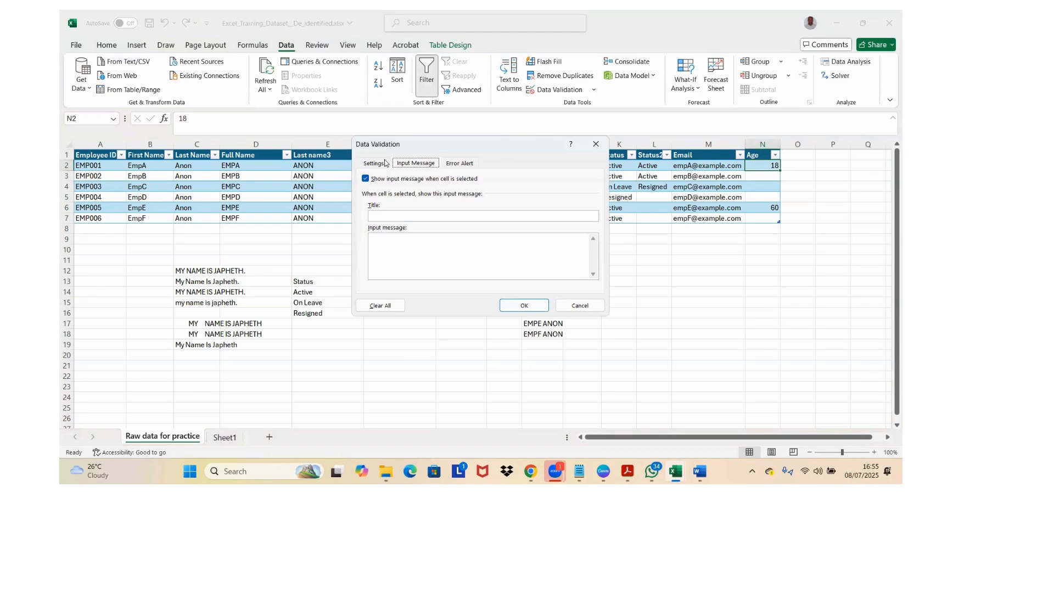
{"action": "left_click", "coordinate": [384, 163]}
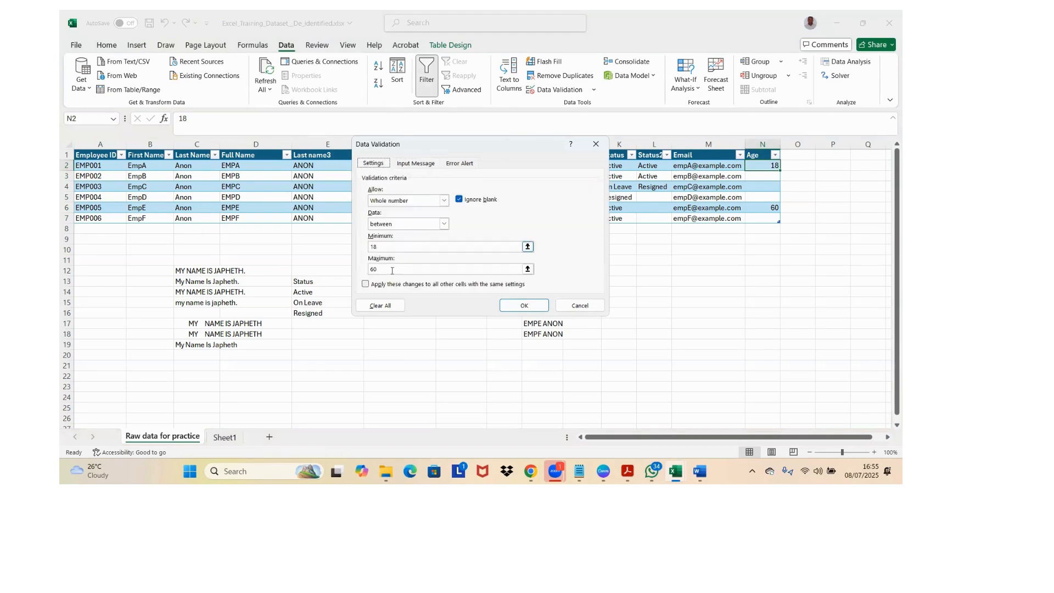
{"action": "left_click", "coordinate": [423, 164]}
{"action": "left_click", "coordinate": [399, 217]}
{"action": "type", "text": "E"}
{"action": "key", "text": "BackSpace"}
{"action": "type", "text": "Val "}
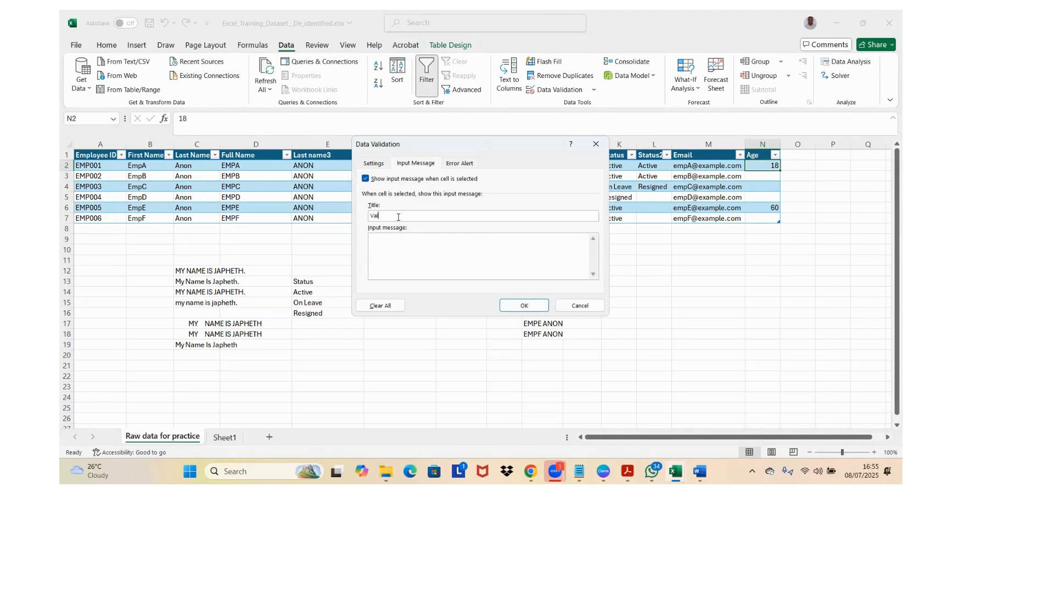
{"action": "type", "text": "Error"}
Step: Set the input message text to "Age of an employee in Kenya is 10 - 60 years" and apply the validation
{"action": "left_click", "coordinate": [426, 240]}
{"action": "type", "text": "Age p"}
{"action": "type", "text": "f an employe"}
{"action": "key", "text": "BackSpace"}
{"action": "type", "text": "in Kenya is 19"}
{"action": "key", "text": "BackSpace"}
{"action": "type", "text": "0 - 60 years"}
{"action": "left_click", "coordinate": [523, 306]}
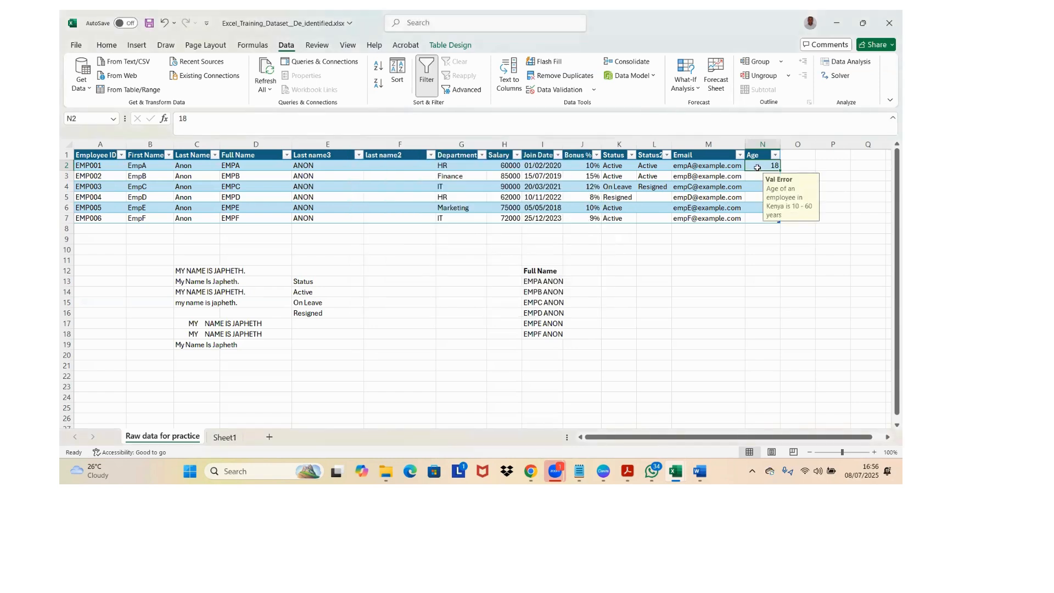
Step: Test the Age rule by trying to enter 17 in N2, and cancel the entry
{"action": "type", "text": "17"}
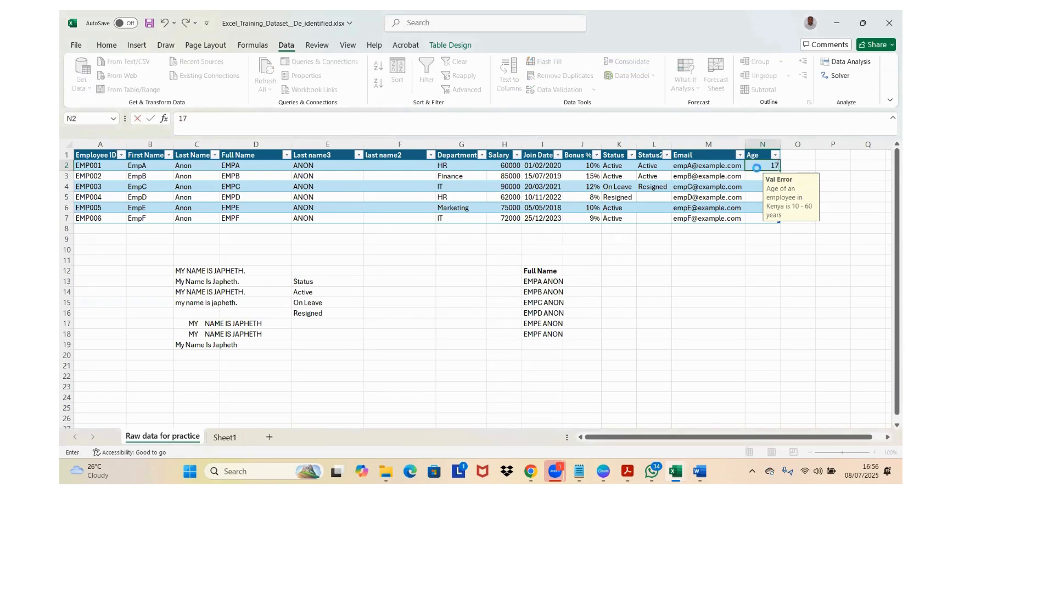
{"action": "key", "text": "Return"}
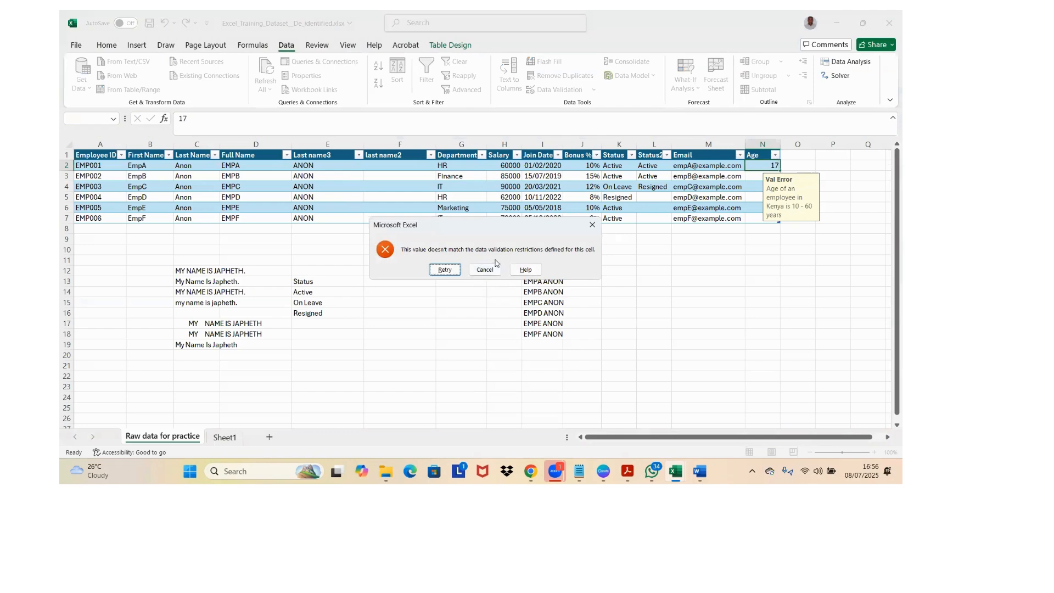
{"action": "left_click", "coordinate": [485, 269]}
Step: Copy N2 and paste only its Validation into Age cells N3:N5 using Paste Special
{"action": "left_click", "coordinate": [769, 177]}
{"action": "left_click", "coordinate": [766, 167]}
{"action": "key", "text": "ctrl+c"}
{"action": "key", "text": "Down"}
{"action": "key", "text": "shift+Down"}
{"action": "key", "text": "shift+Down"}
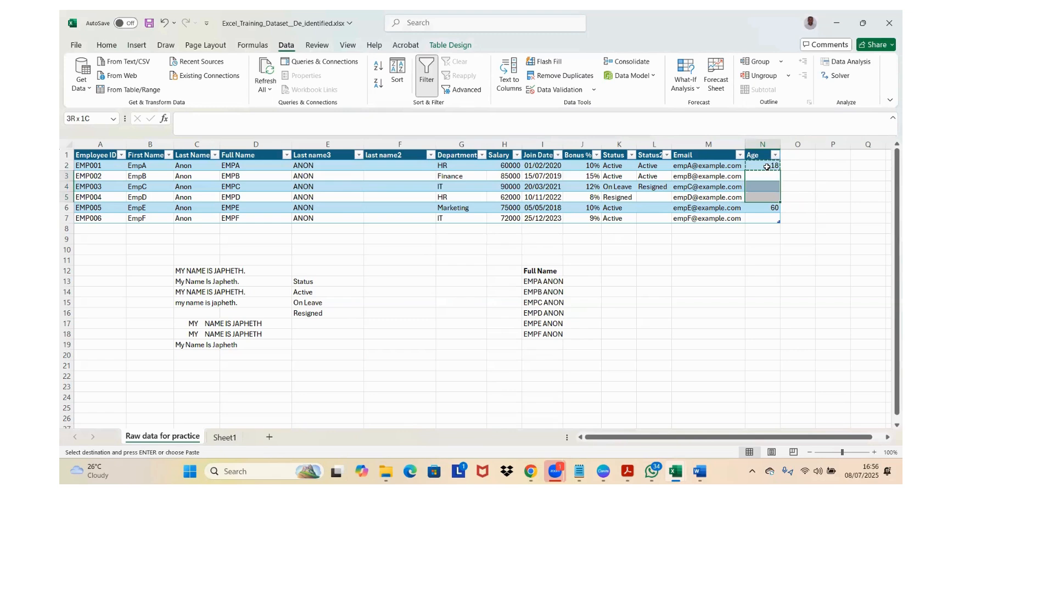
{"action": "key", "text": "ctrl+alt+v"}
{"action": "key", "text": "v"}
{"action": "left_click", "coordinate": [376, 249]}
{"action": "left_click", "coordinate": [533, 324]}
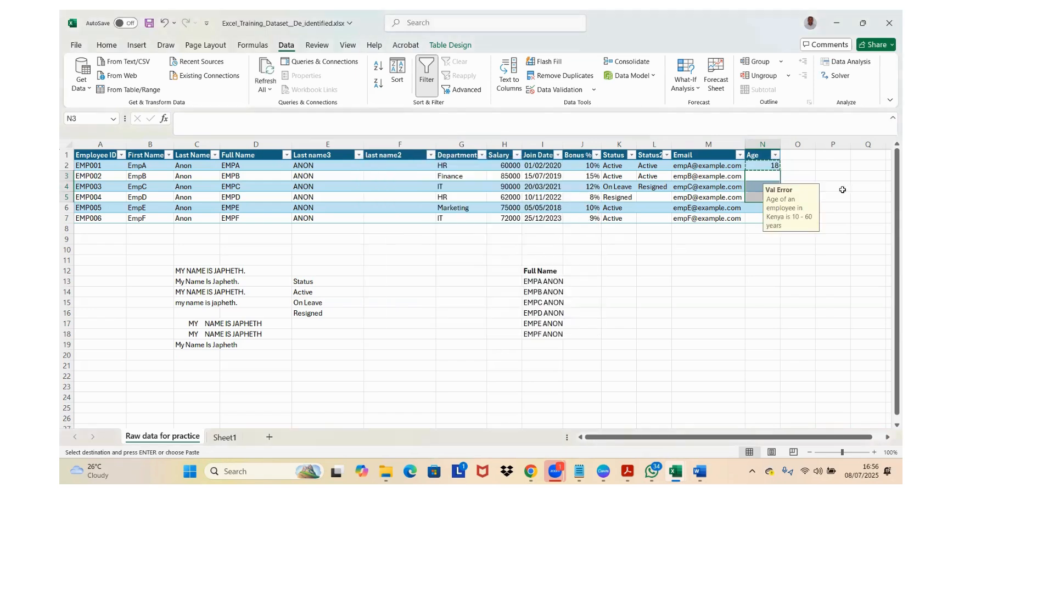
Step: Test the pasted validation by trying to enter 16 in N4 and 99 in N5, cancelling both entries
{"action": "left_click", "coordinate": [759, 184]}
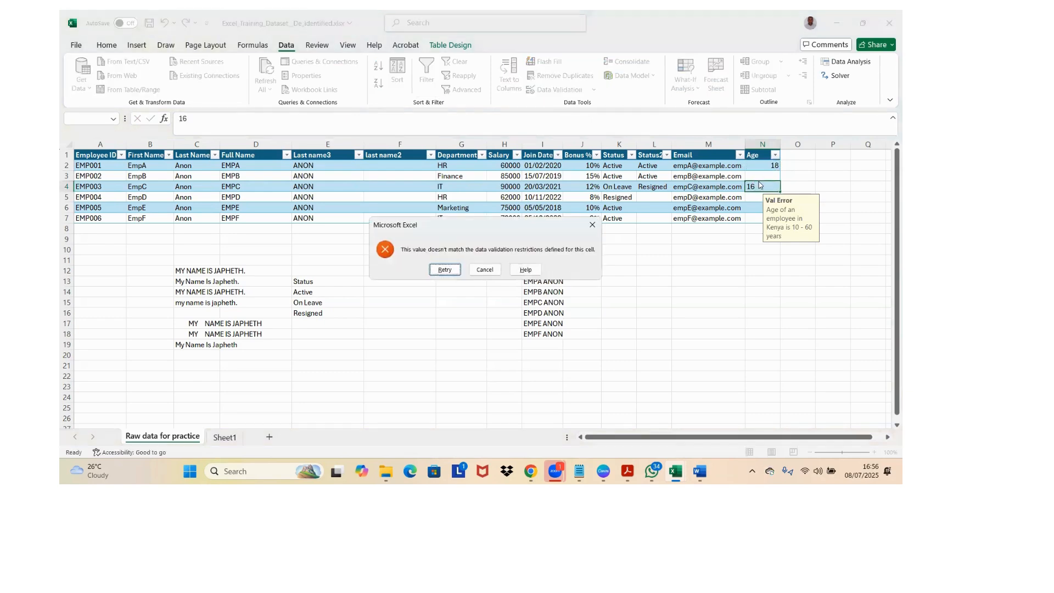
{"action": "left_click", "coordinate": [472, 273]}
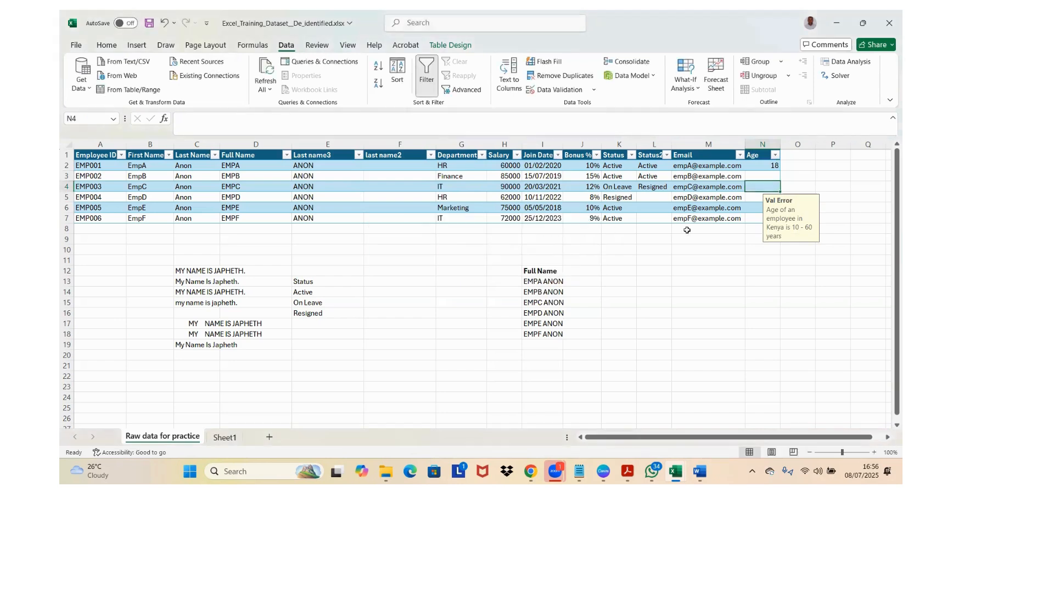
{"action": "left_click", "coordinate": [753, 196]}
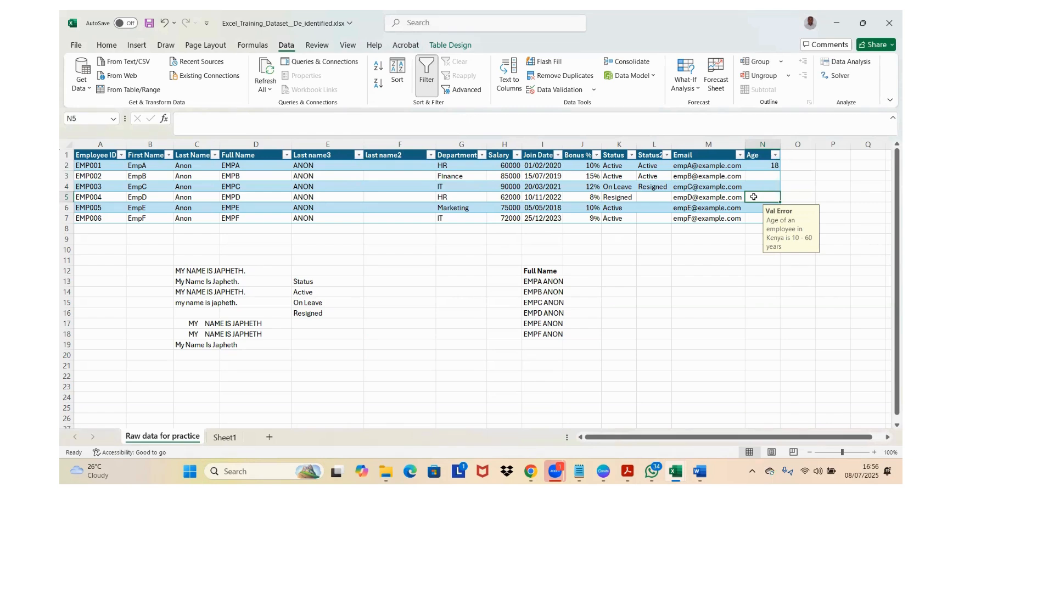
{"action": "type", "text": "99"}
{"action": "key", "text": "Return"}
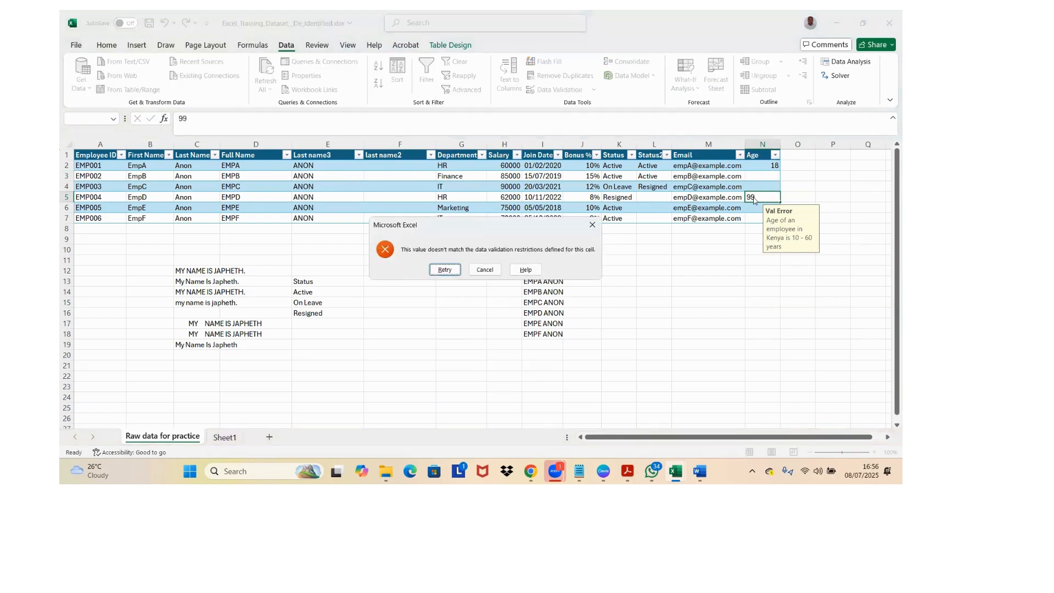
{"action": "key", "text": "Escape"}
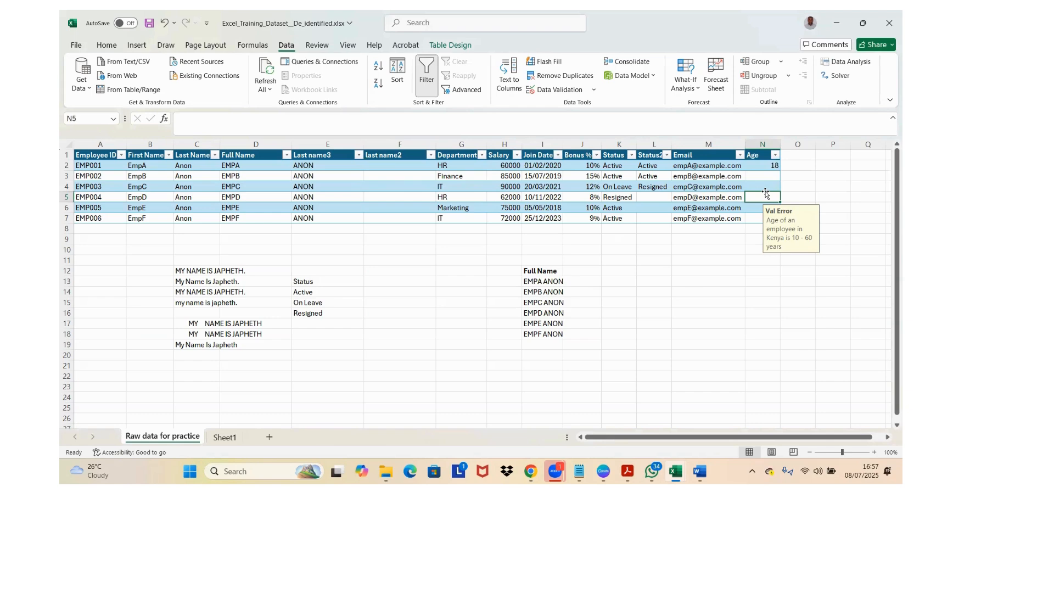
Step: Select all the values in the table's Salary column, H2:H7
{"action": "left_click", "coordinate": [508, 157]}
{"action": "key", "text": "Down"}
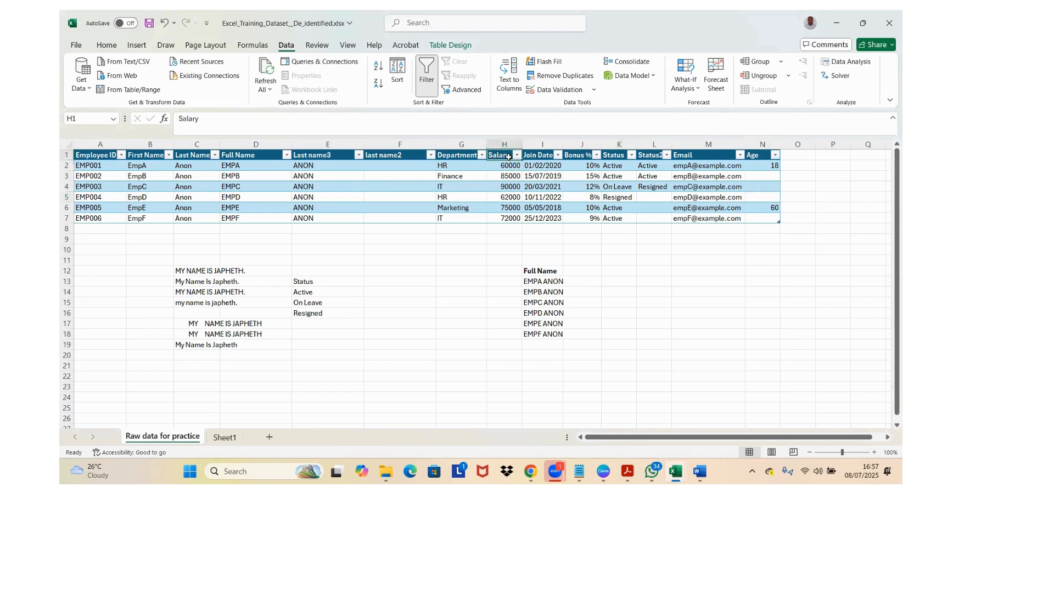
{"action": "key", "text": "Down"}
{"action": "key", "text": "Down"}
{"action": "key", "text": "Down"}
{"action": "key", "text": "Up"}
{"action": "key", "text": "Up"}
{"action": "key", "text": "Up"}
{"action": "key", "text": "Up"}
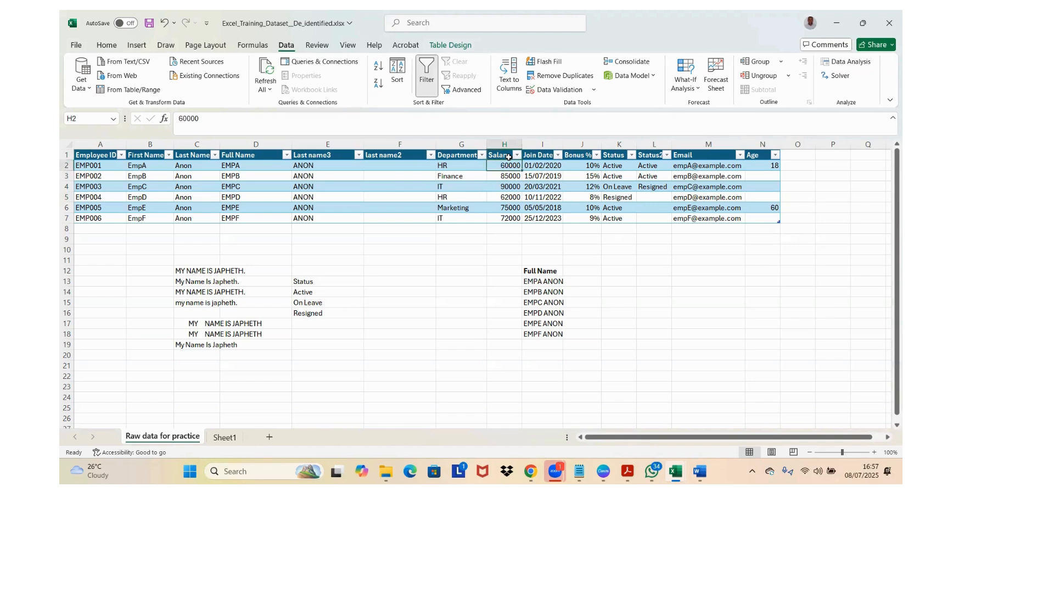
{"action": "key", "text": "ctrl+space"}
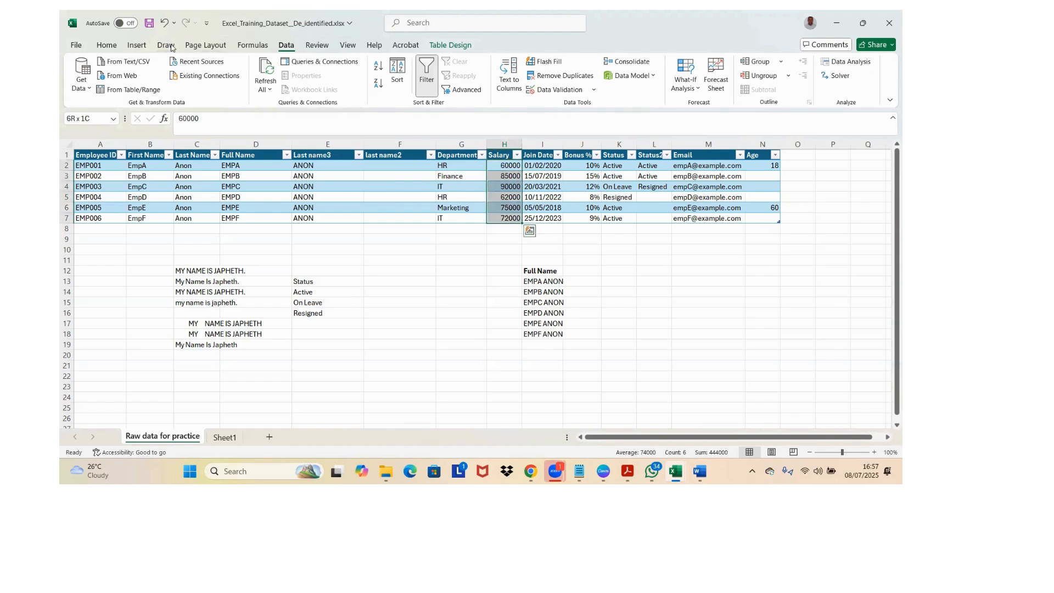
Step: Format the selected salaries as Currency with the Ksh symbol and 2 decimal places
{"action": "left_click", "coordinate": [115, 47]}
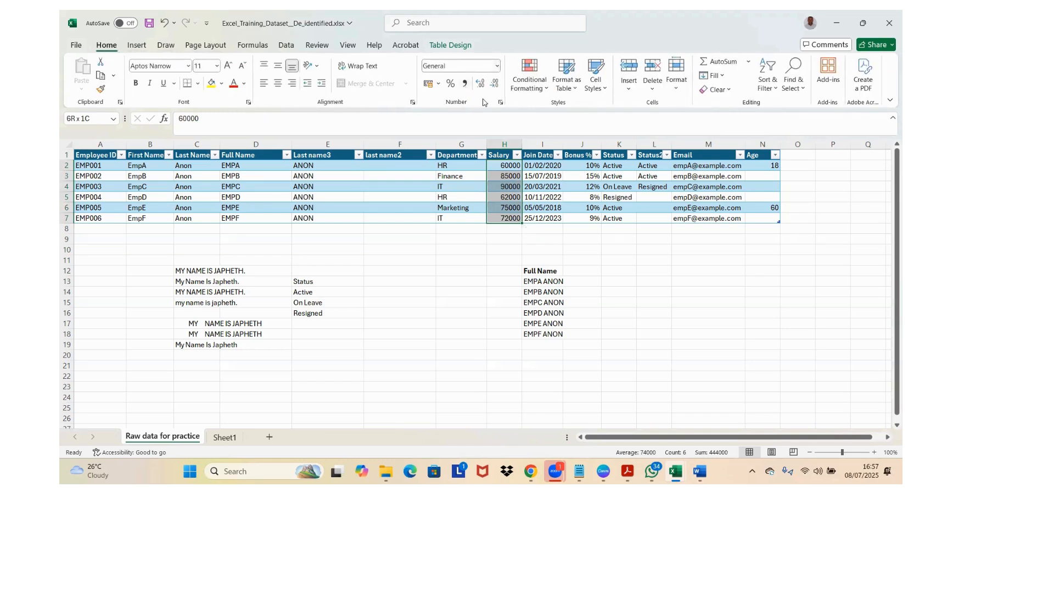
{"action": "left_click", "coordinate": [500, 103]}
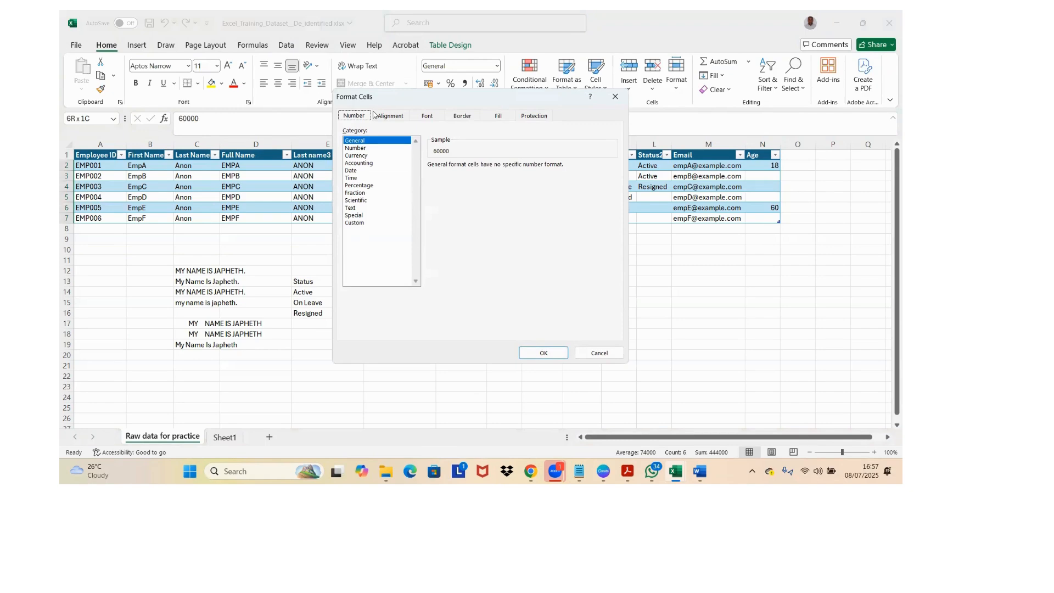
{"action": "key", "text": "Return"}
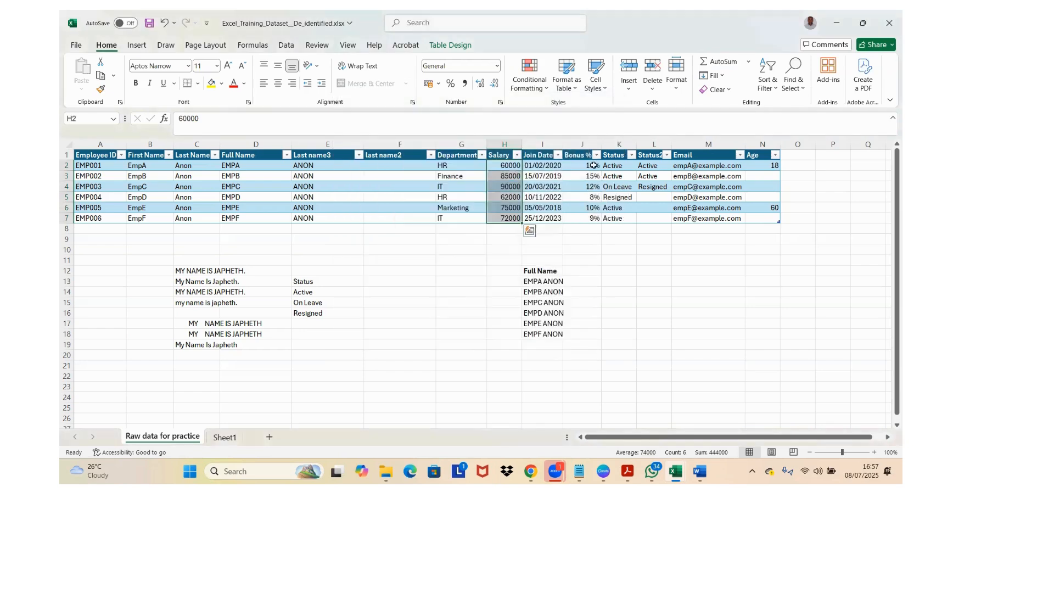
{"action": "left_click", "coordinate": [516, 156]}
{"action": "left_click", "coordinate": [456, 143]}
{"action": "left_click", "coordinate": [501, 101]}
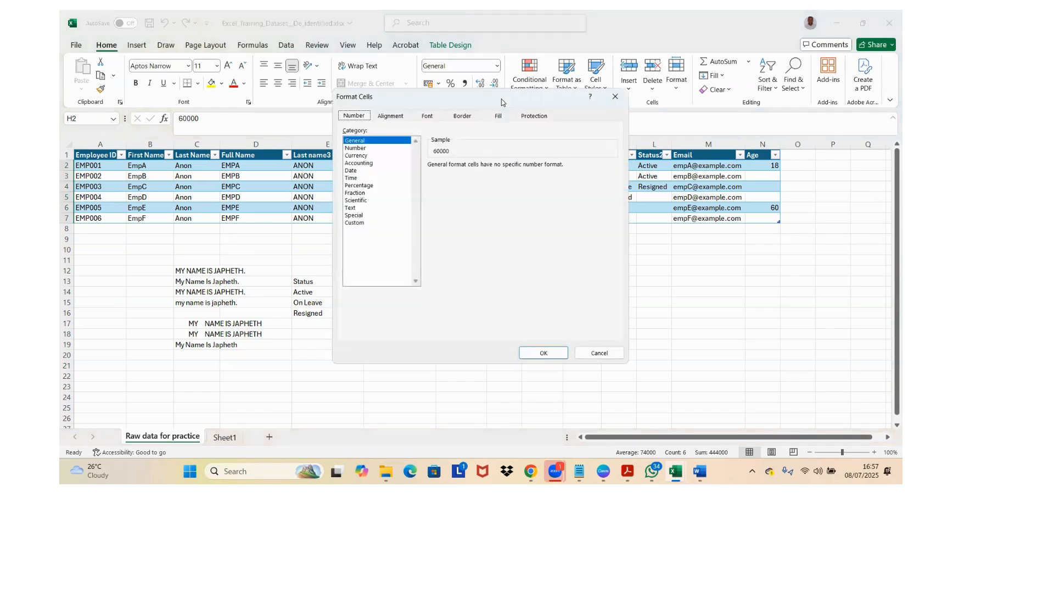
{"action": "left_click", "coordinate": [379, 156]}
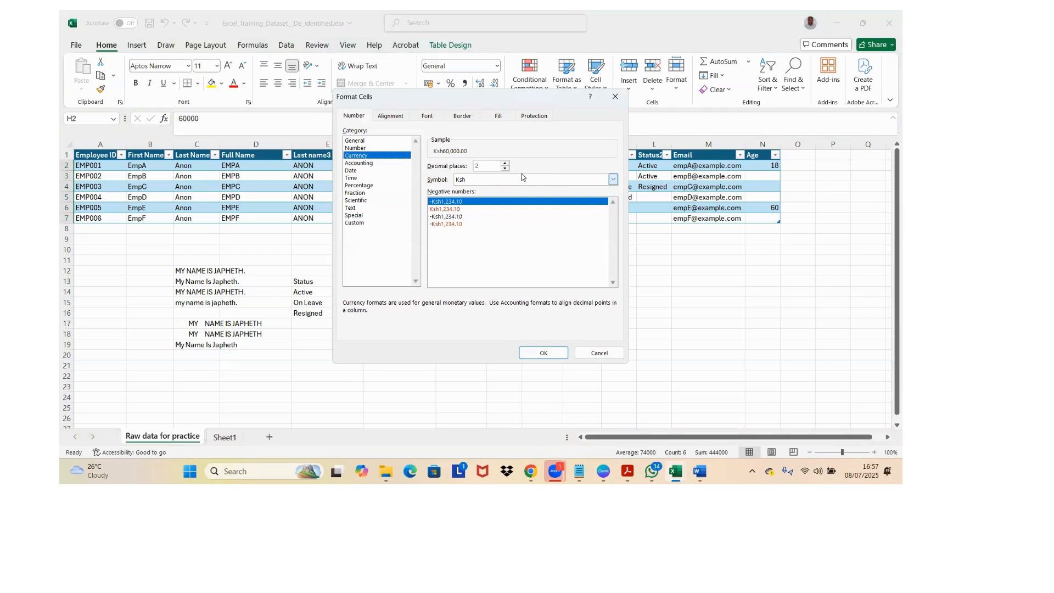
{"action": "left_click", "coordinate": [613, 180]}
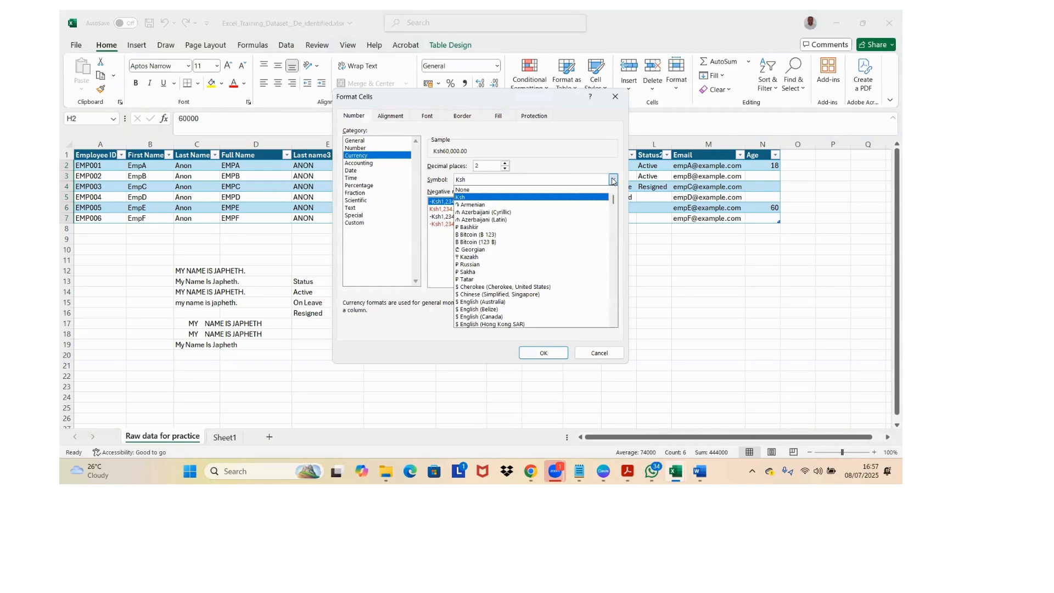
{"action": "left_click", "coordinate": [613, 180]}
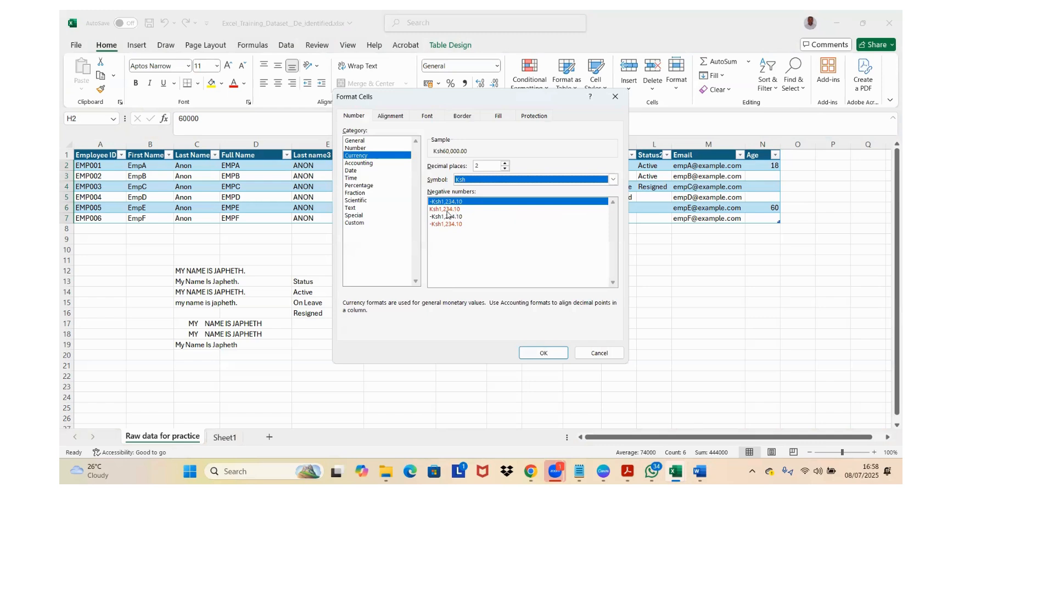
{"action": "left_click", "coordinate": [544, 353]}
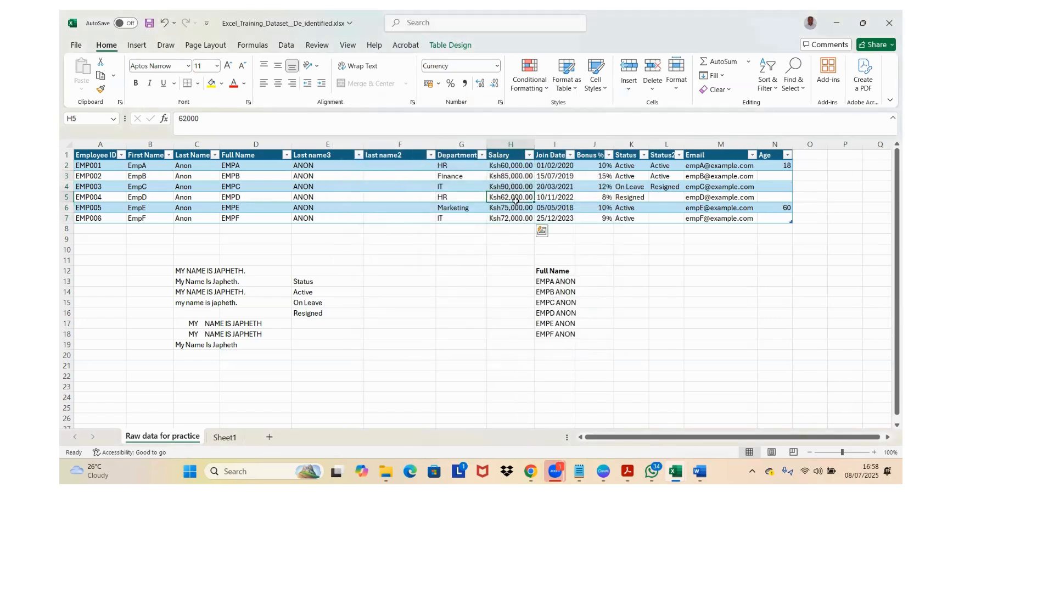
Step: Enter a SUM formula in H8 that totals the salaries in H2:H7
{"action": "left_click", "coordinate": [520, 175]}
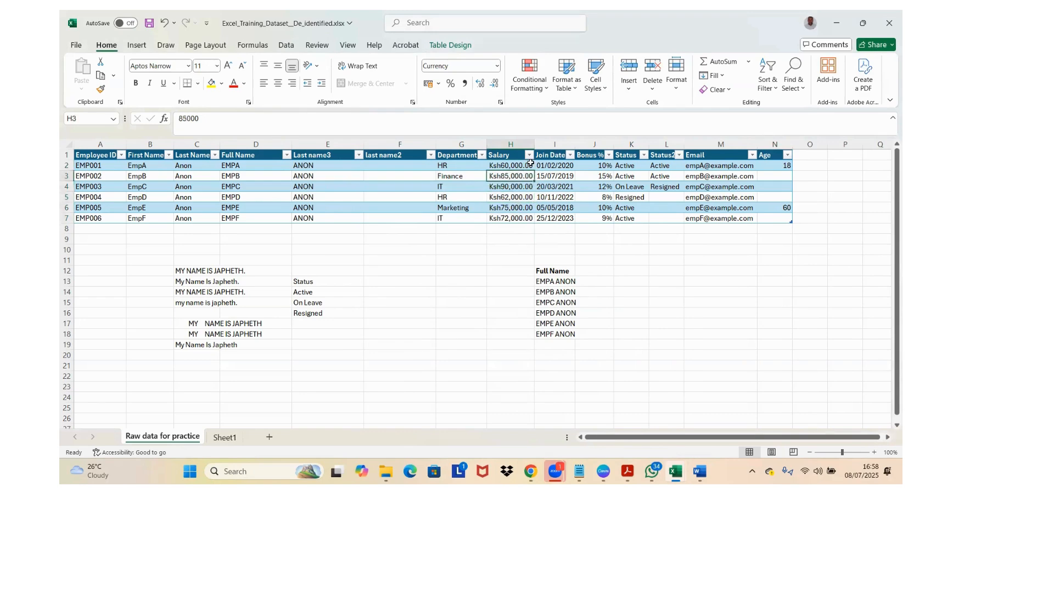
{"action": "left_click", "coordinate": [523, 165]}
{"action": "left_click", "coordinate": [508, 230]}
{"action": "type", "text": "=s"}
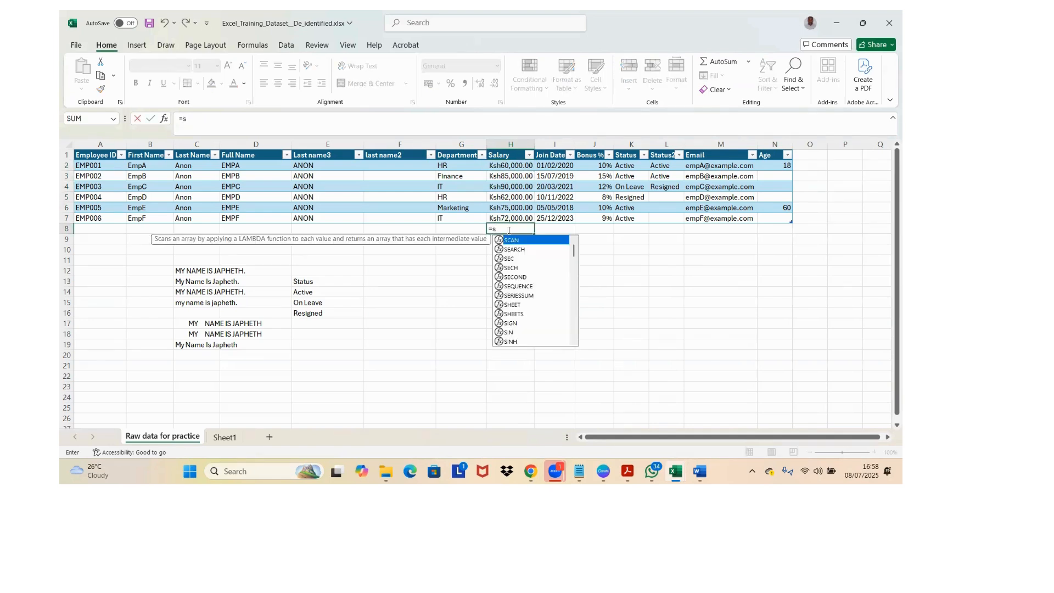
{"action": "type", "text": "um"}
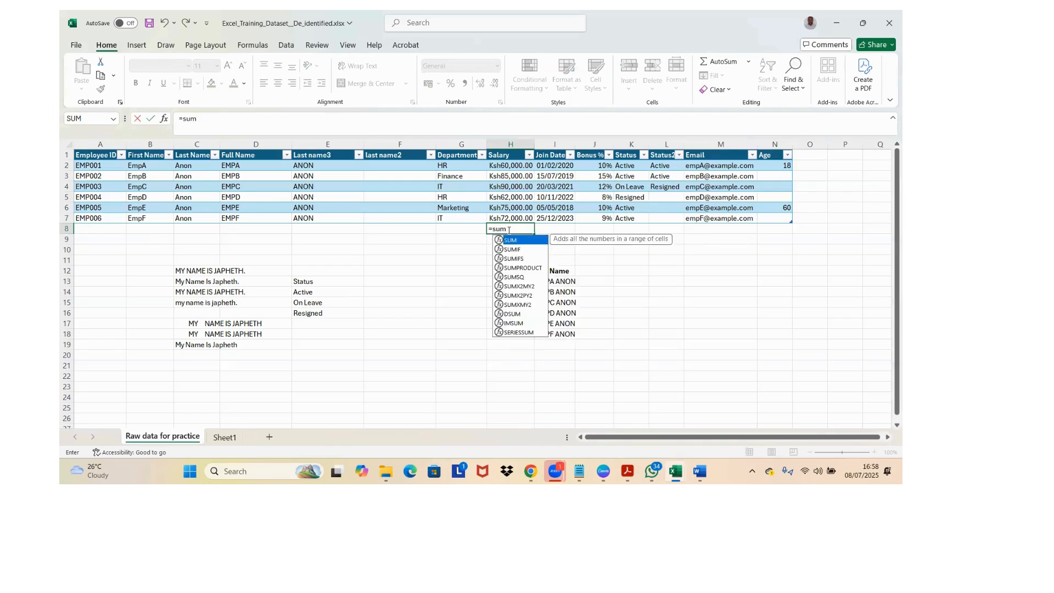
{"action": "key", "text": "Tab"}
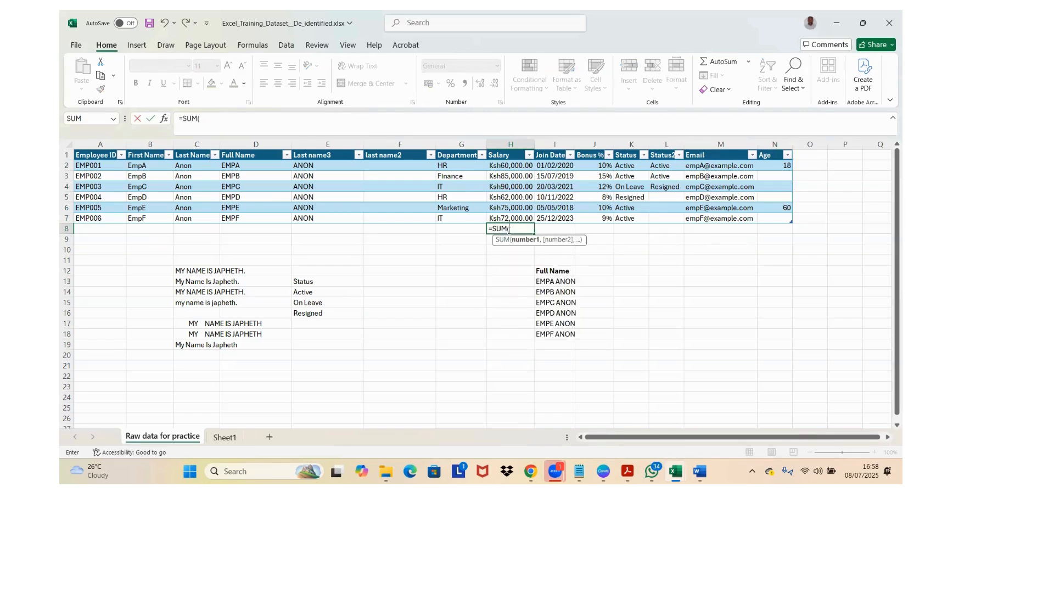
{"action": "left_click", "coordinate": [508, 167]}
{"action": "key", "text": "shift+Down"}
{"action": "key", "text": "shift+Down"}
{"action": "key", "text": "shift+Down"}
{"action": "key", "text": "shift+Down"}
{"action": "key", "text": "shift+Down"}
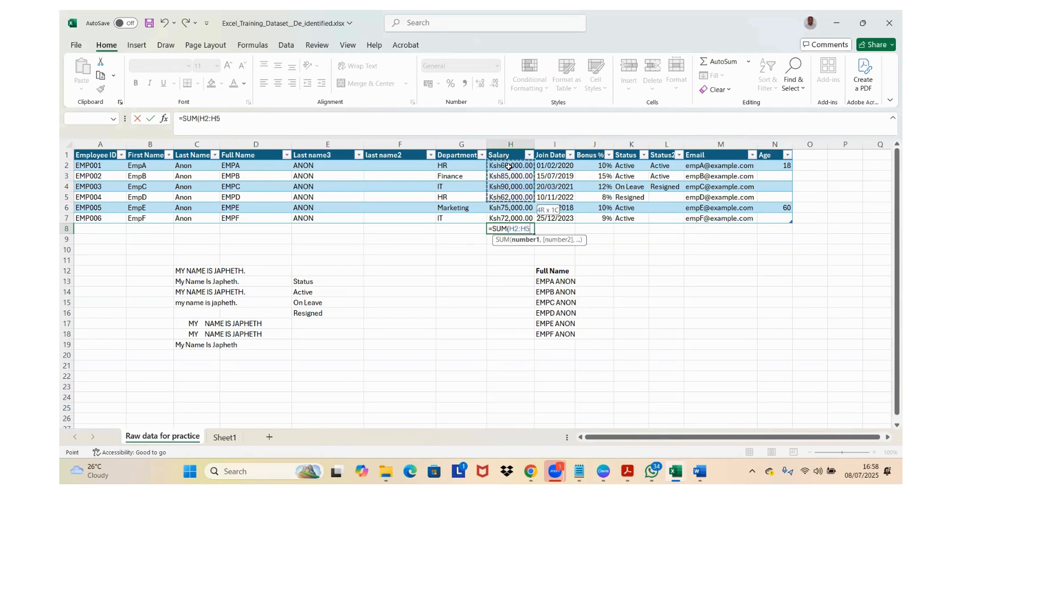
{"action": "key", "text": "Return"}
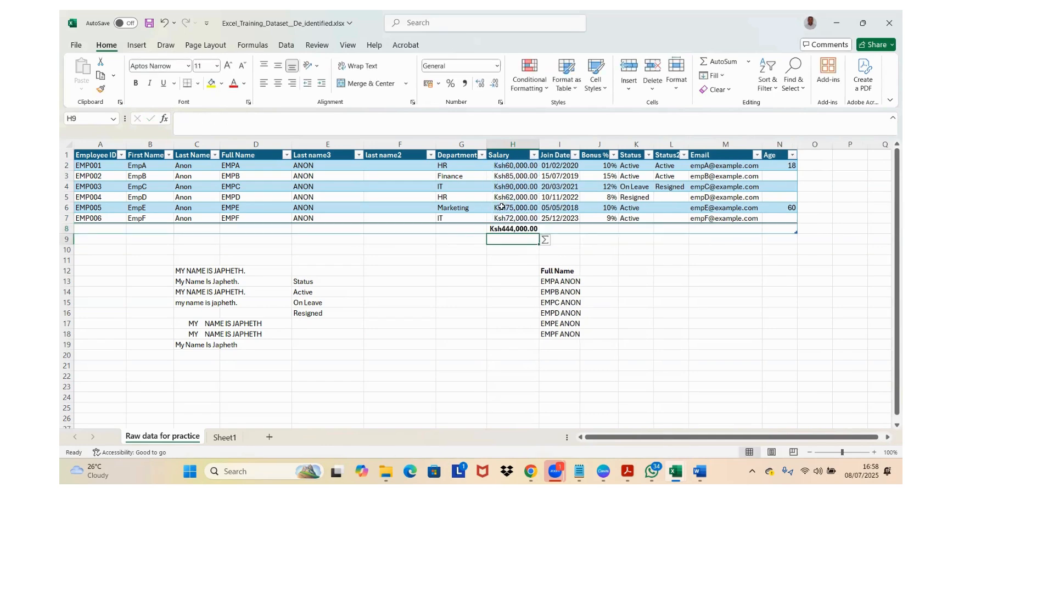
Step: Format the Join Date values in I2:I7 with the 14 Mar 2012 date type, keeping the English (Kenya) locale and Gregorian calendar
{"action": "left_click", "coordinate": [521, 227]}
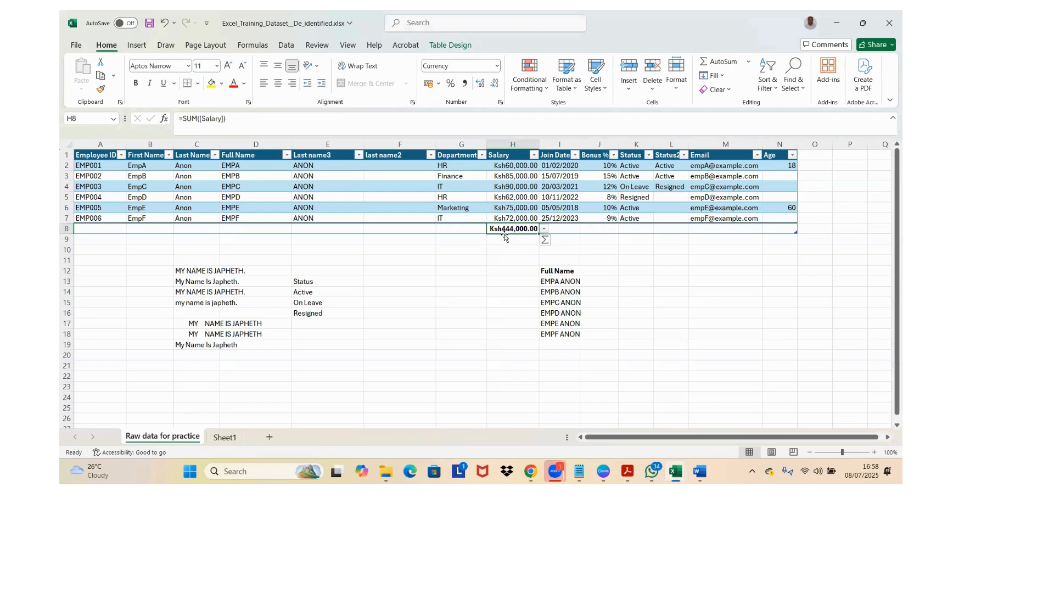
{"action": "left_click", "coordinate": [502, 176]}
{"action": "left_click", "coordinate": [558, 163]}
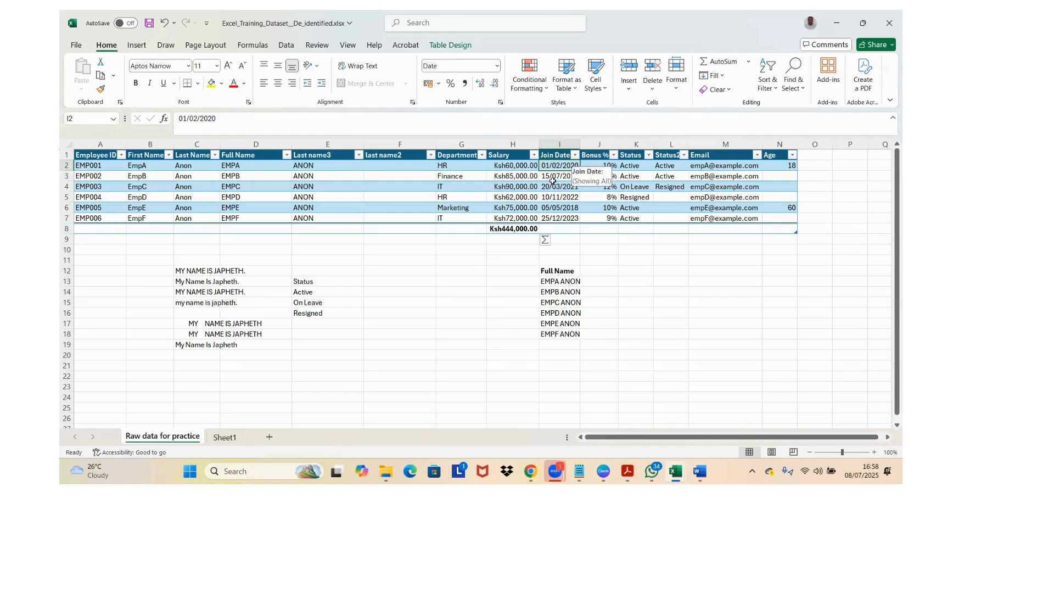
{"action": "key", "text": "ctrl+shift+Down"}
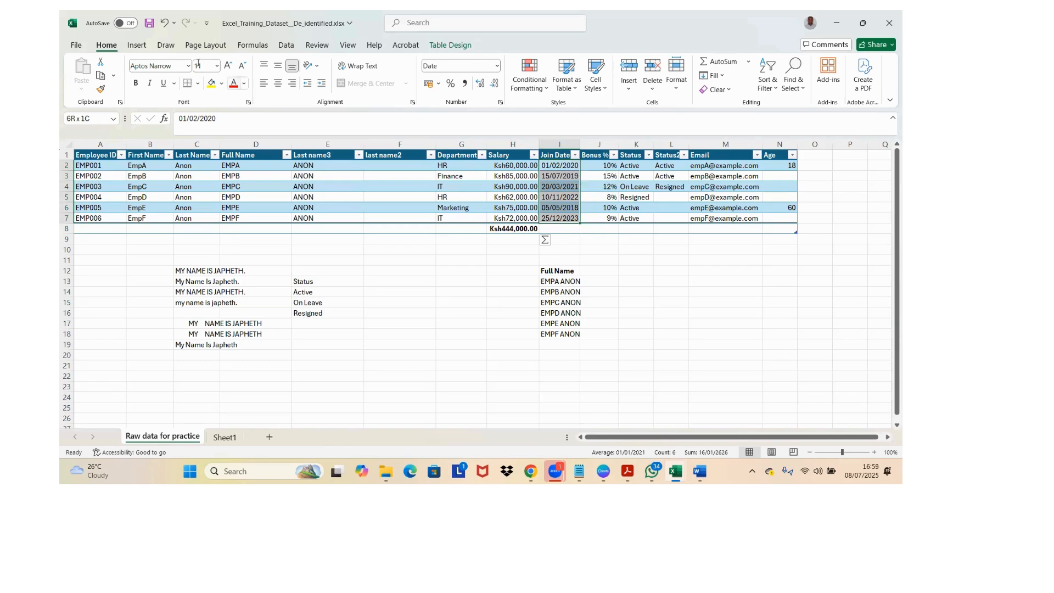
{"action": "left_click", "coordinate": [500, 102]}
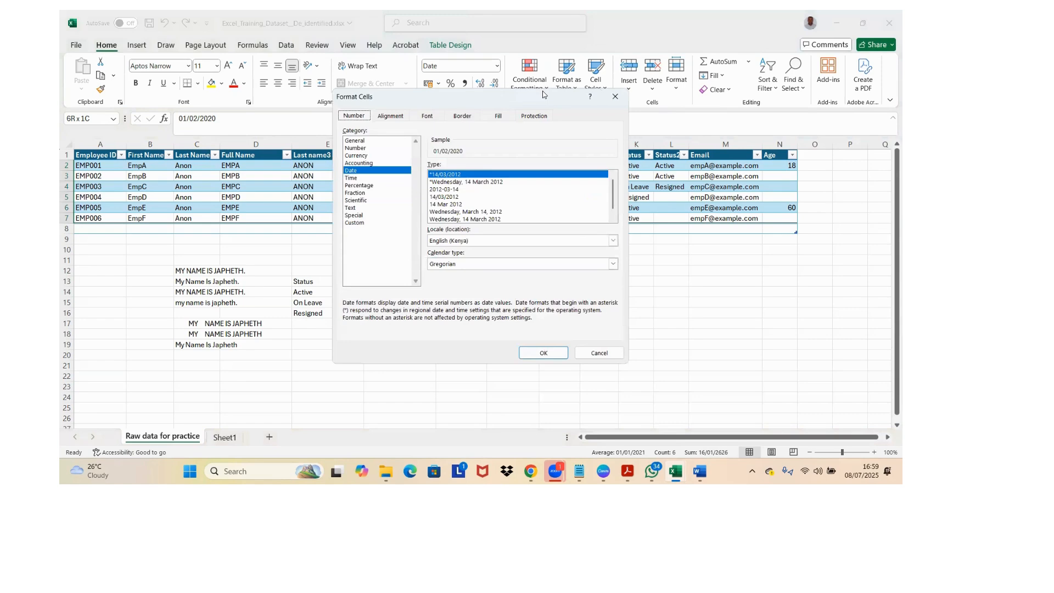
{"action": "left_click", "coordinate": [449, 211]}
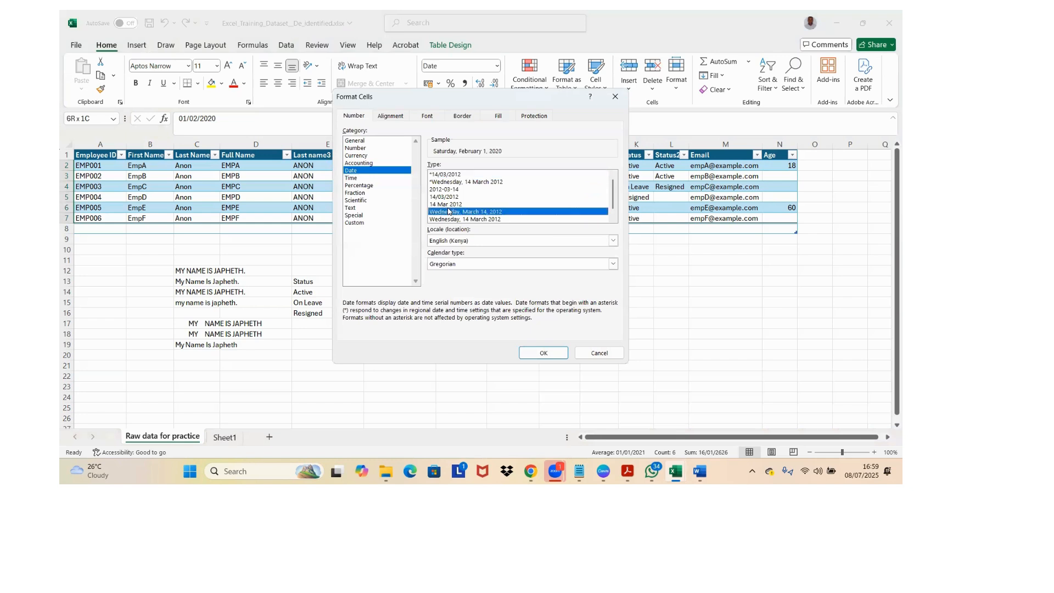
{"action": "left_click", "coordinate": [454, 205]}
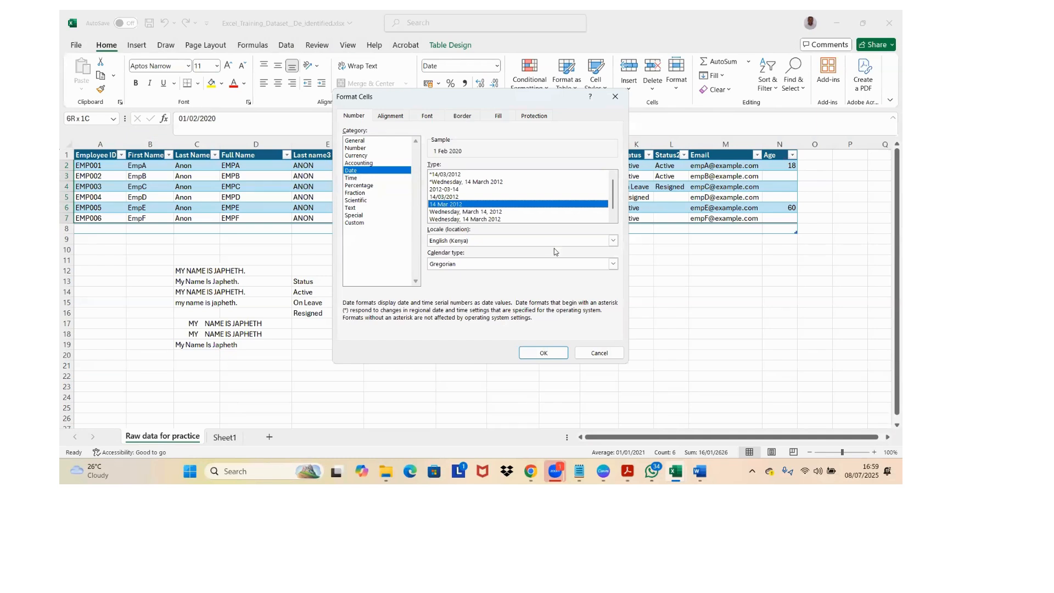
{"action": "left_click", "coordinate": [614, 264]}
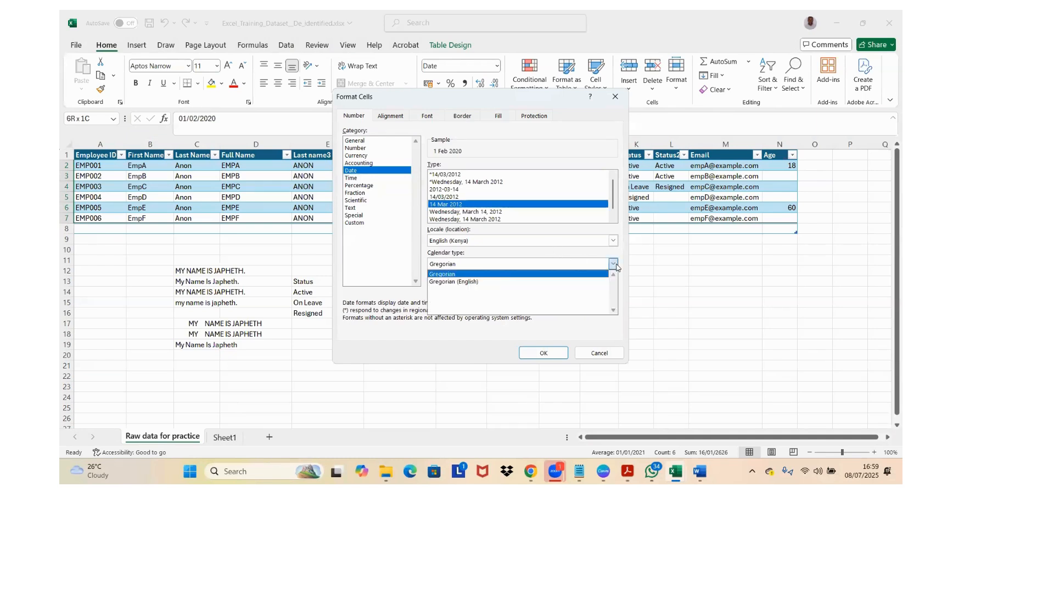
{"action": "left_click", "coordinate": [614, 265]}
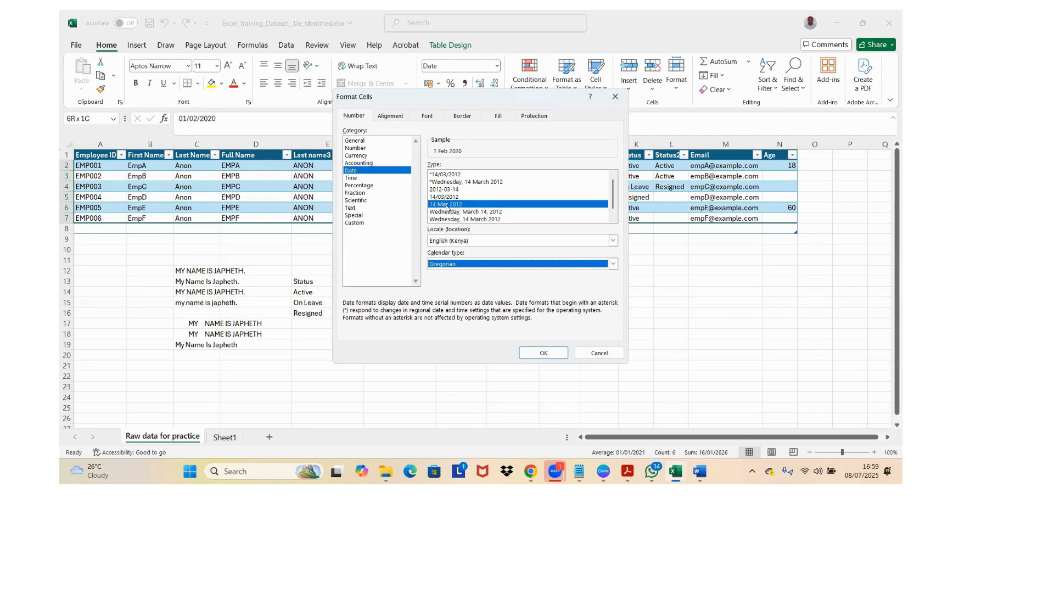
{"action": "left_click", "coordinate": [538, 349]}
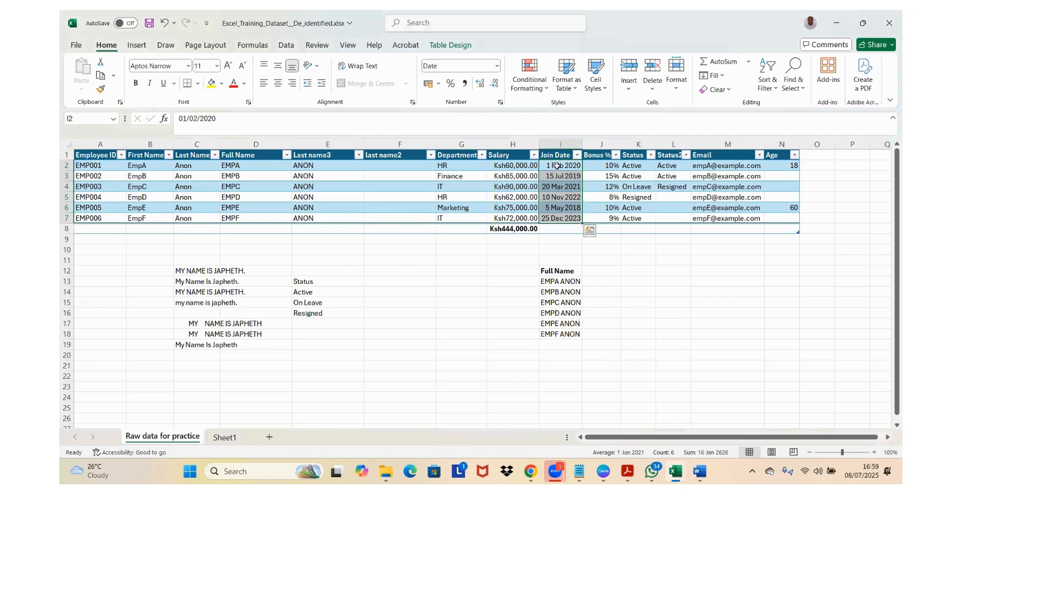
{"action": "left_click", "coordinate": [557, 166]}
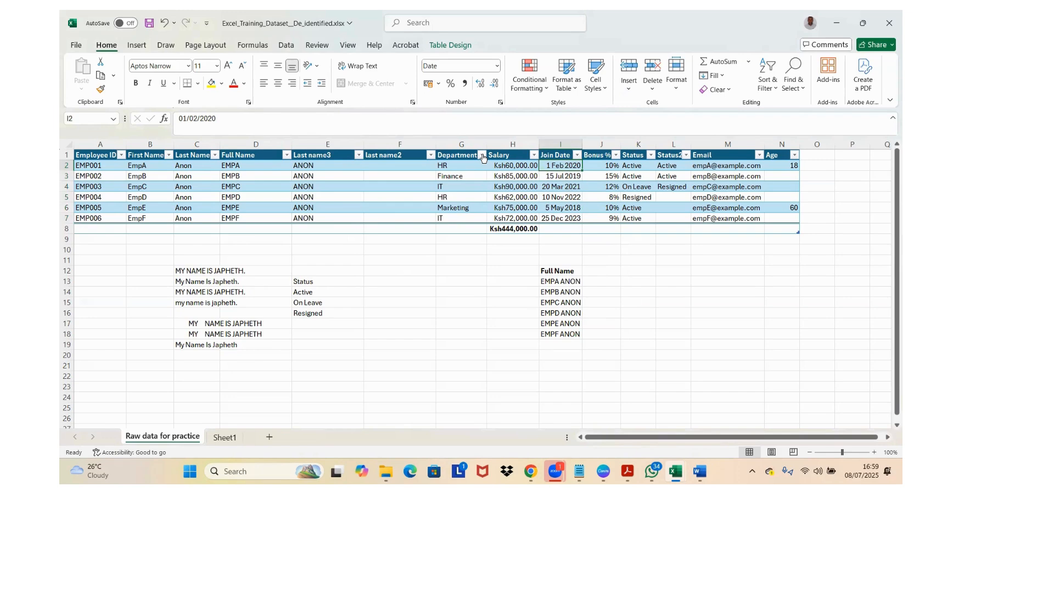
Step: View the Department column's sort and filter options and close them without applying a filter
{"action": "left_click", "coordinate": [482, 156]}
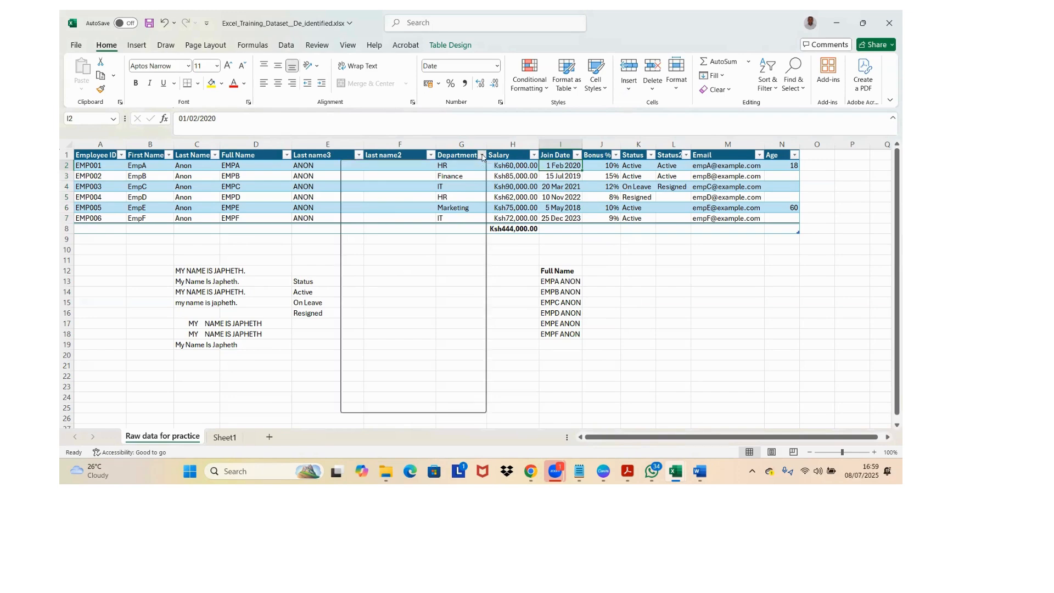
{"action": "left_click", "coordinate": [670, 280]}
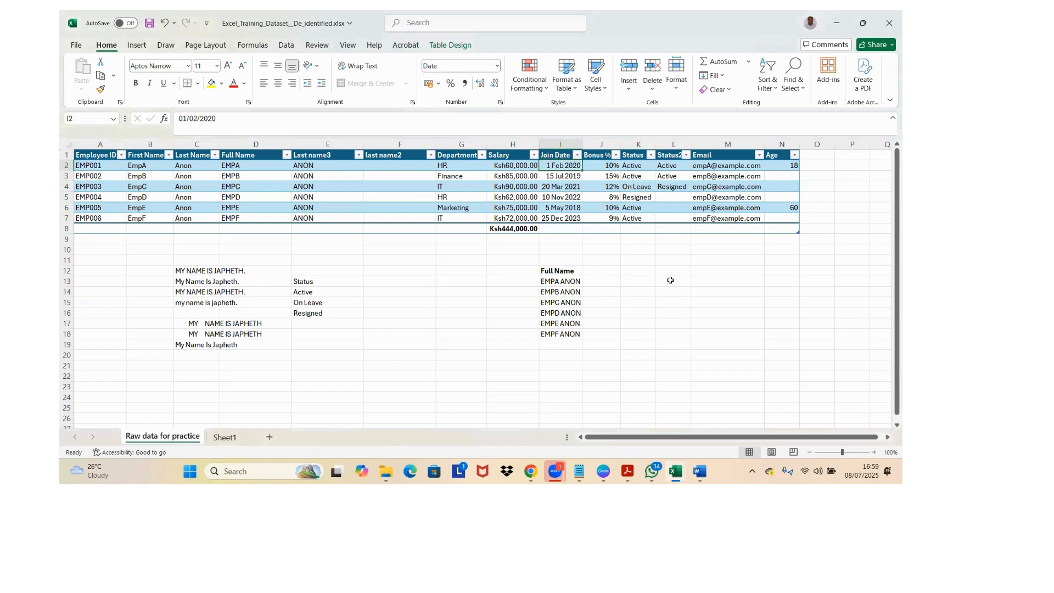